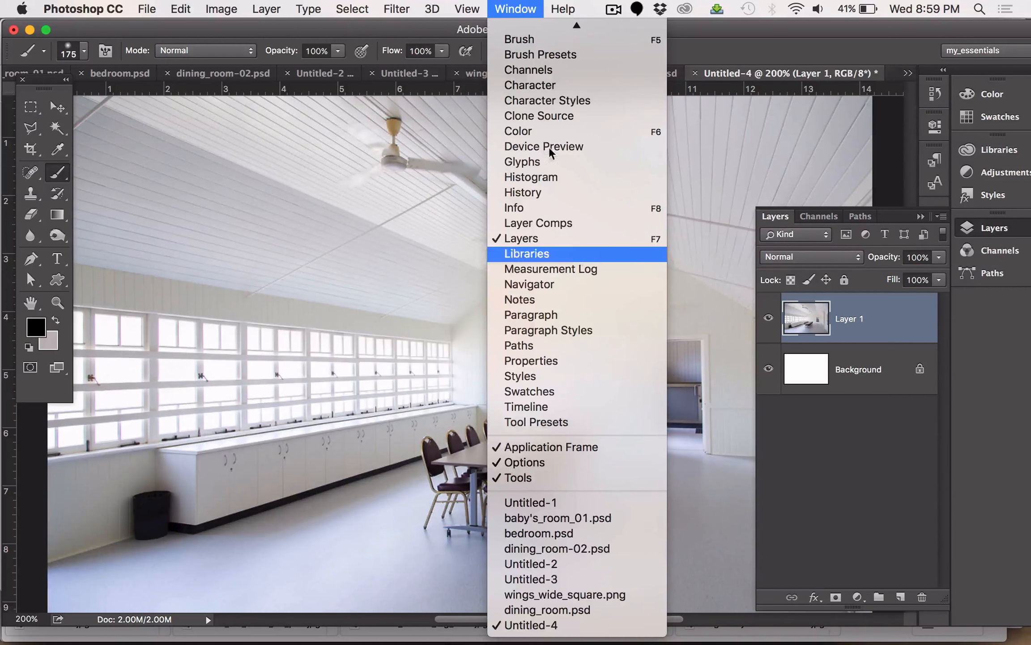
# Step: Switch to the Abi_fav_01 workspace and reset it to its saved layout
pyautogui.moveTo(519, 47)
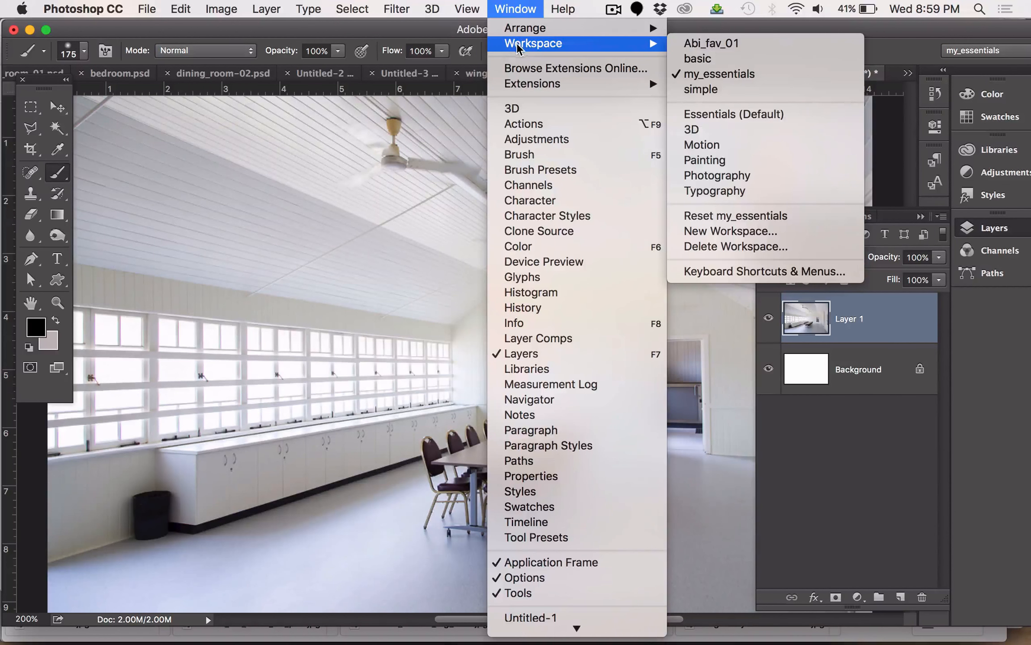
pyautogui.click(727, 45)
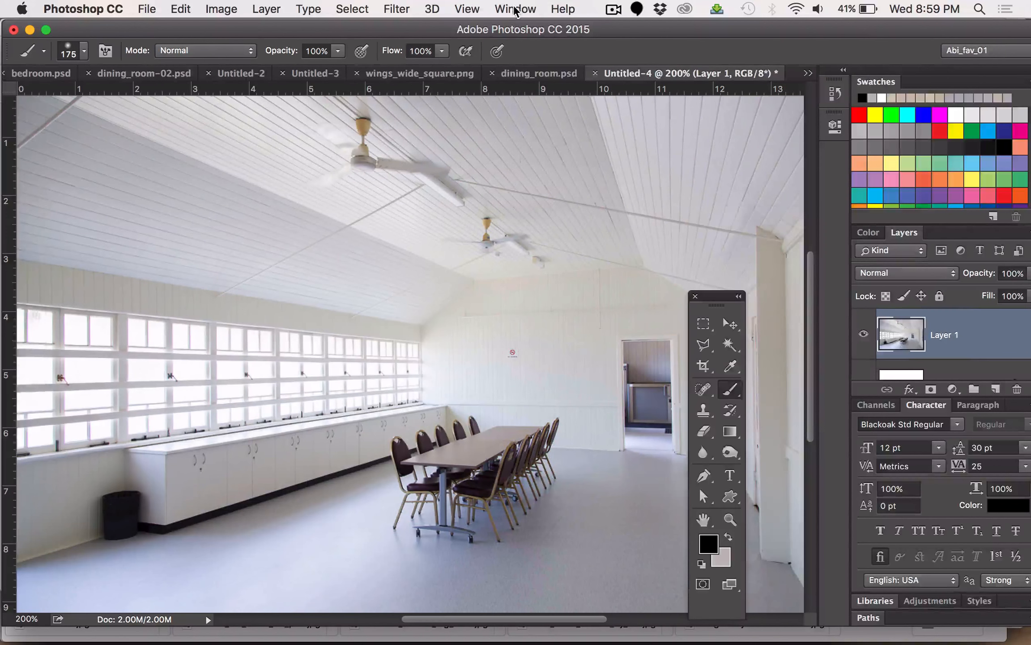
pyautogui.click(515, 9)
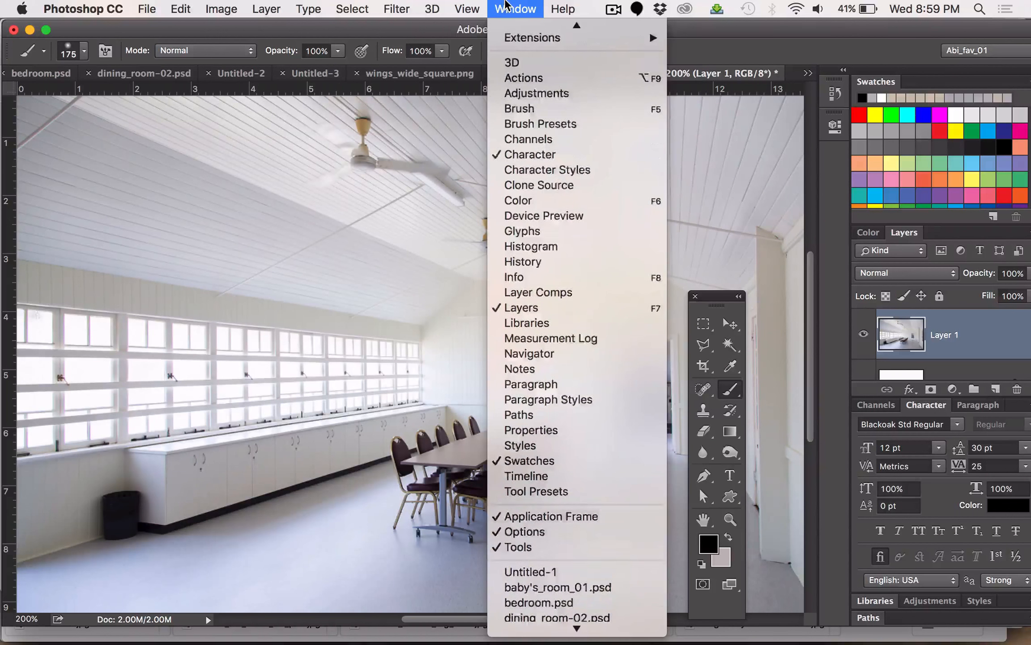
pyautogui.moveTo(537, 44)
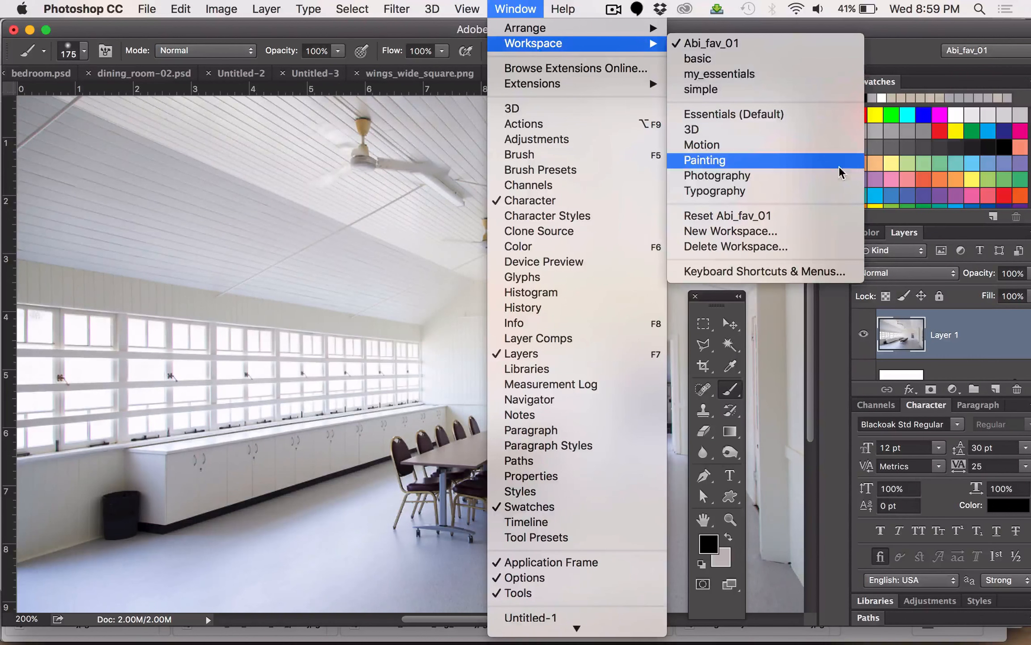
pyautogui.click(810, 216)
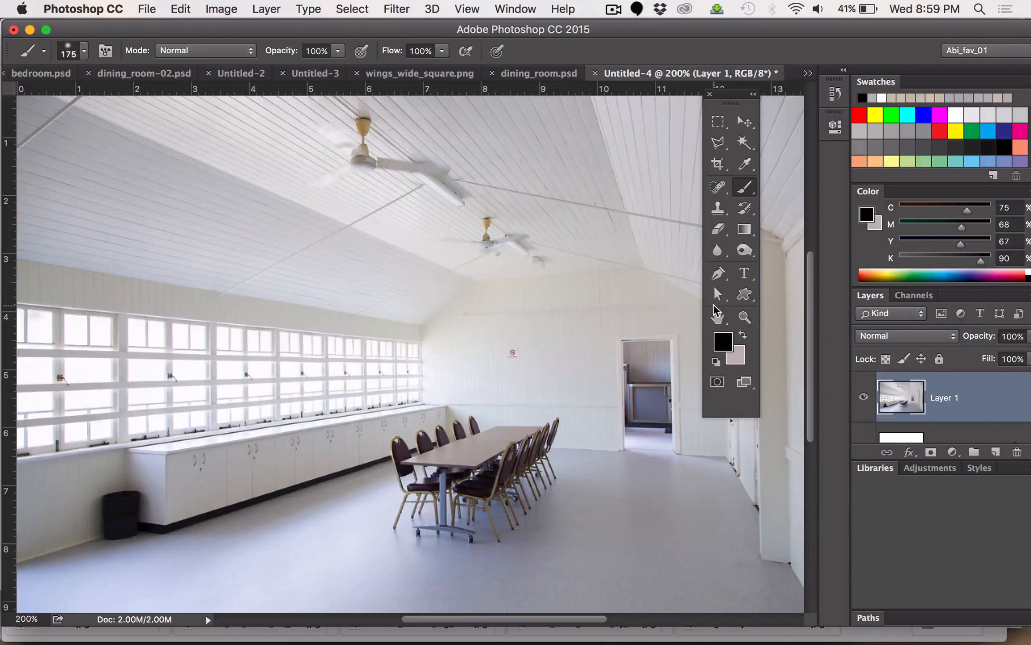
# Step: Outline the conference table and all its chairs with a closed Polygonal Lasso selection at 400% zoom
pyautogui.press('z')
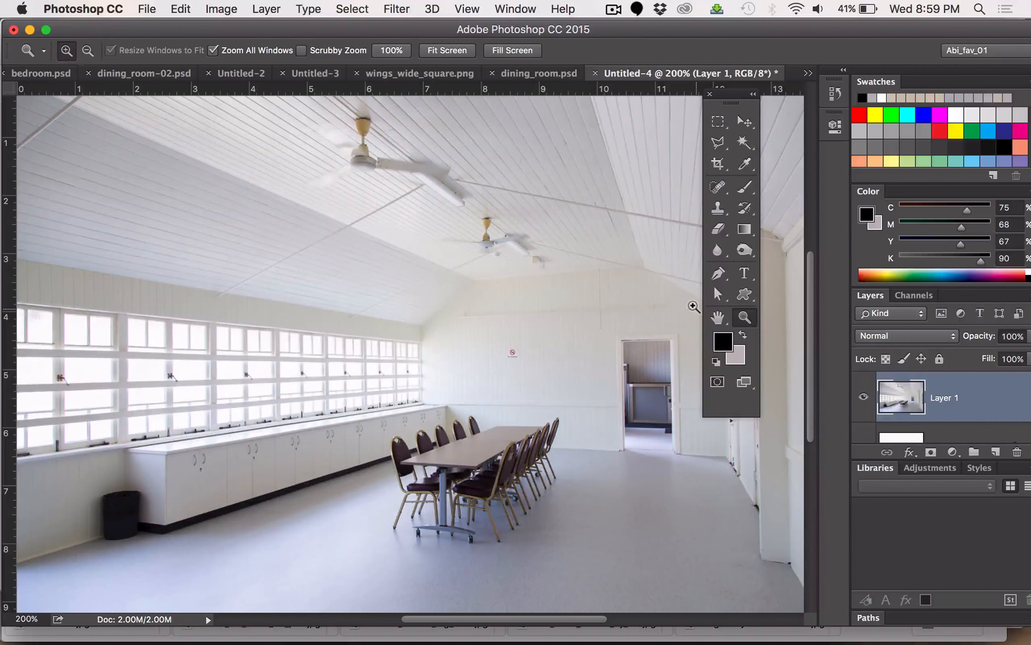
pyautogui.click(473, 479)
pyautogui.click(513, 436)
pyautogui.scroll(-5, 515, 493)
pyautogui.scroll(2, 515, 493)
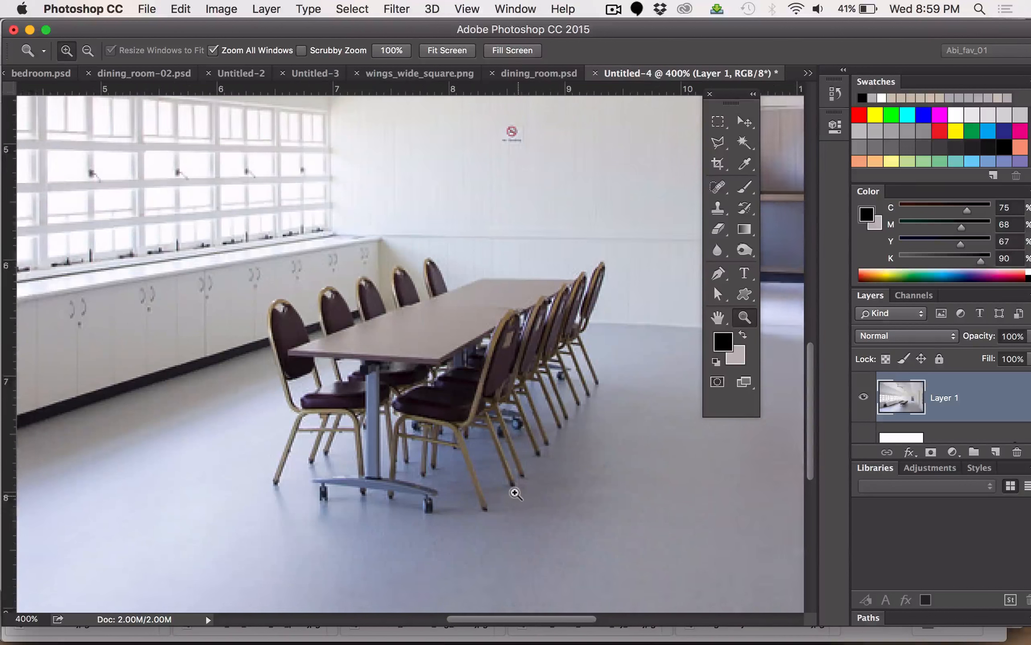
pyautogui.scroll(1, 515, 493)
pyautogui.hscroll(1, 515, 493)
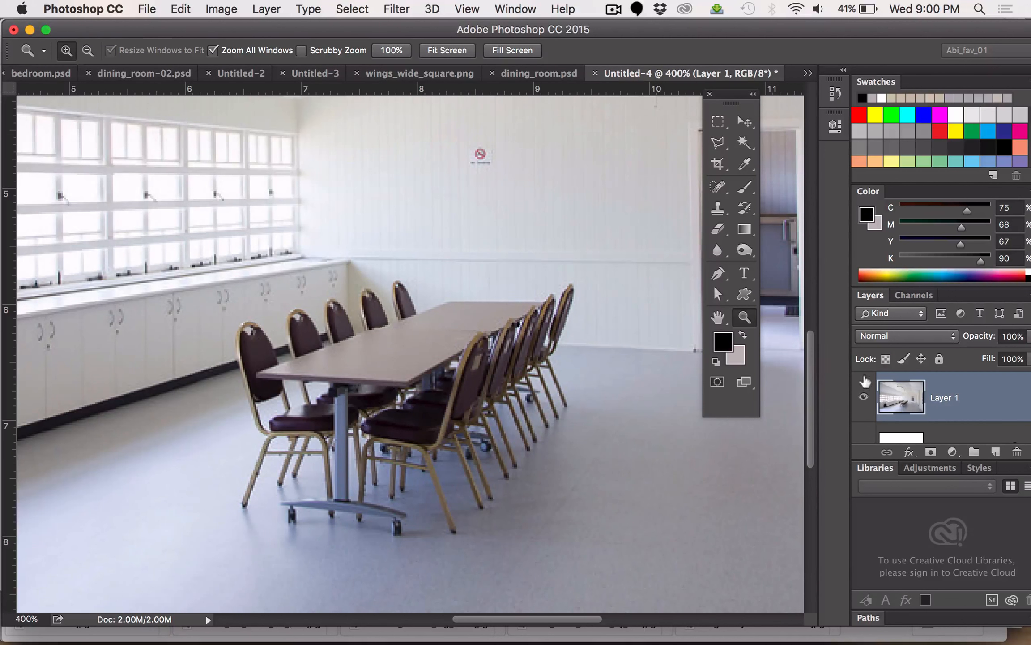
pyautogui.click(716, 149)
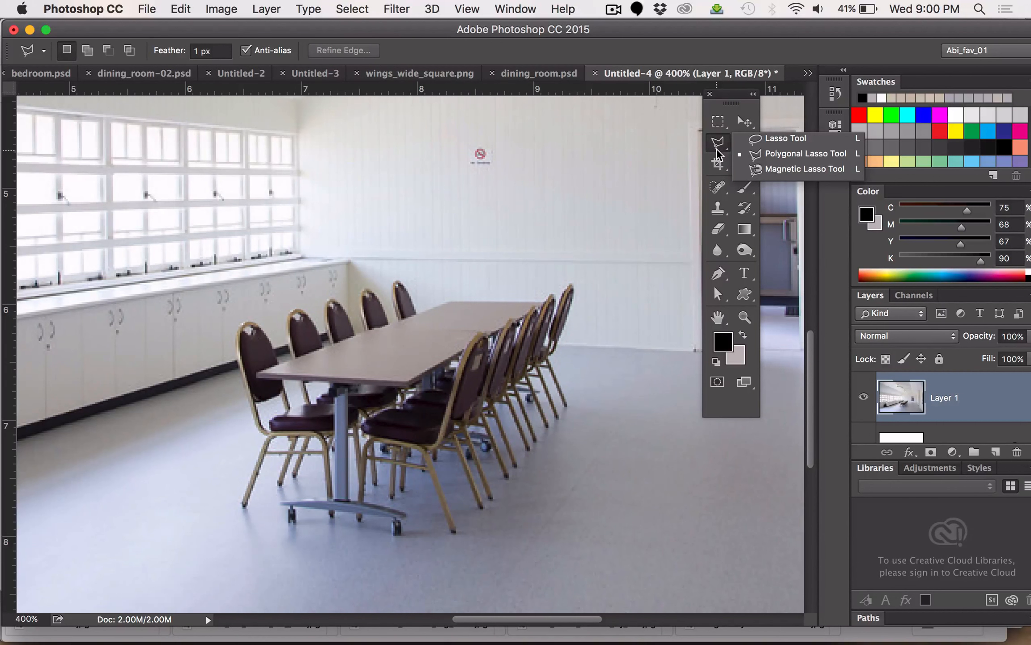
pyautogui.click(793, 153)
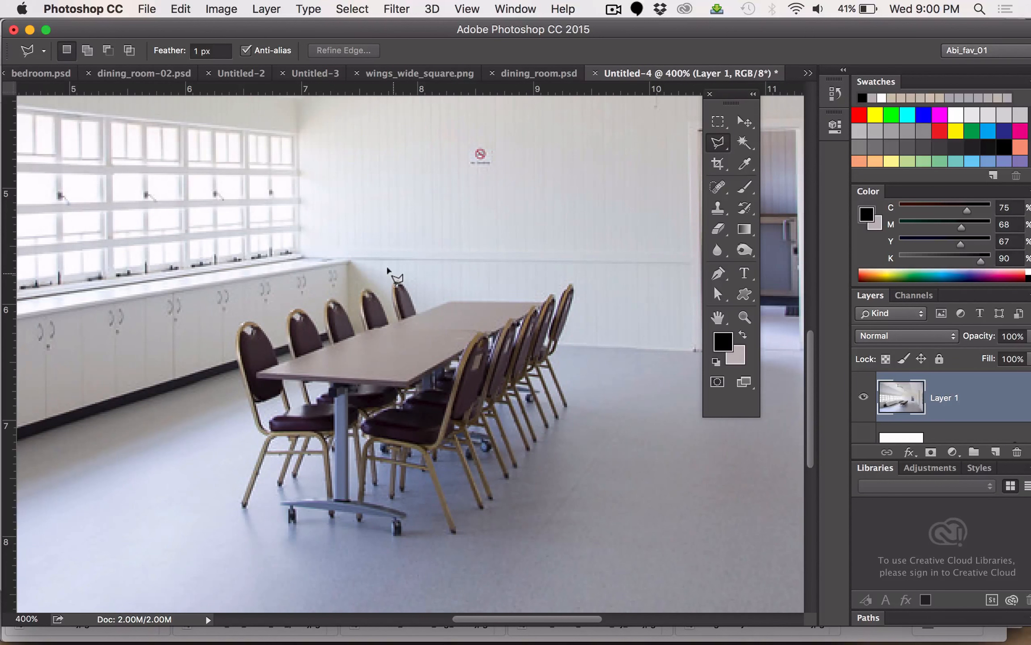
pyautogui.click(348, 285)
pyautogui.click(394, 275)
pyautogui.click(220, 326)
pyautogui.click(239, 509)
pyautogui.click(291, 540)
pyautogui.click(460, 538)
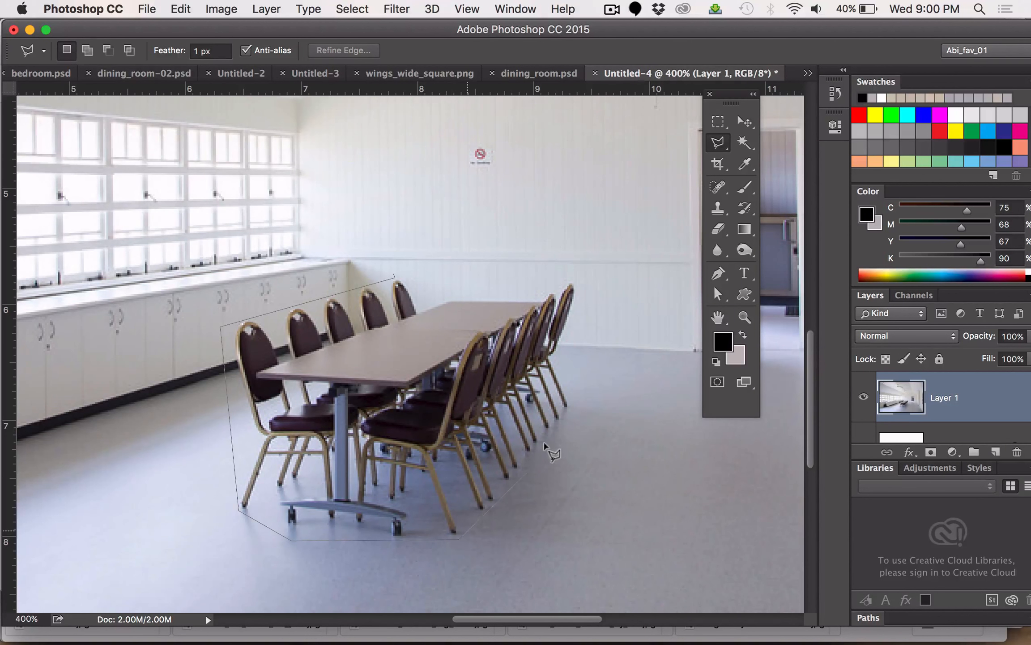
pyautogui.click(574, 402)
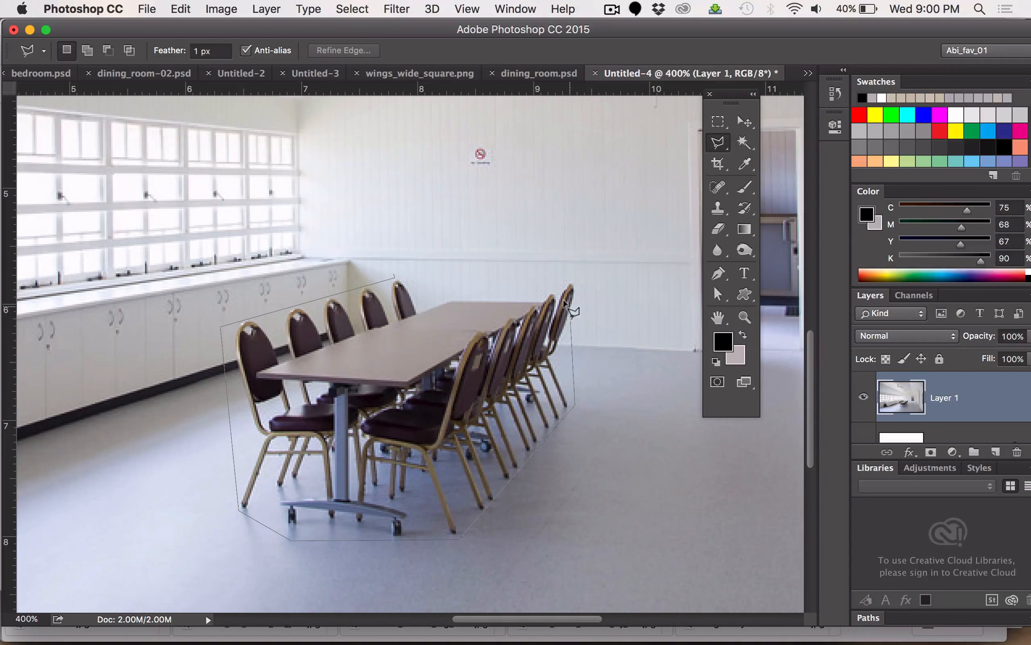
pyautogui.click(575, 280)
pyautogui.click(548, 295)
pyautogui.click(388, 270)
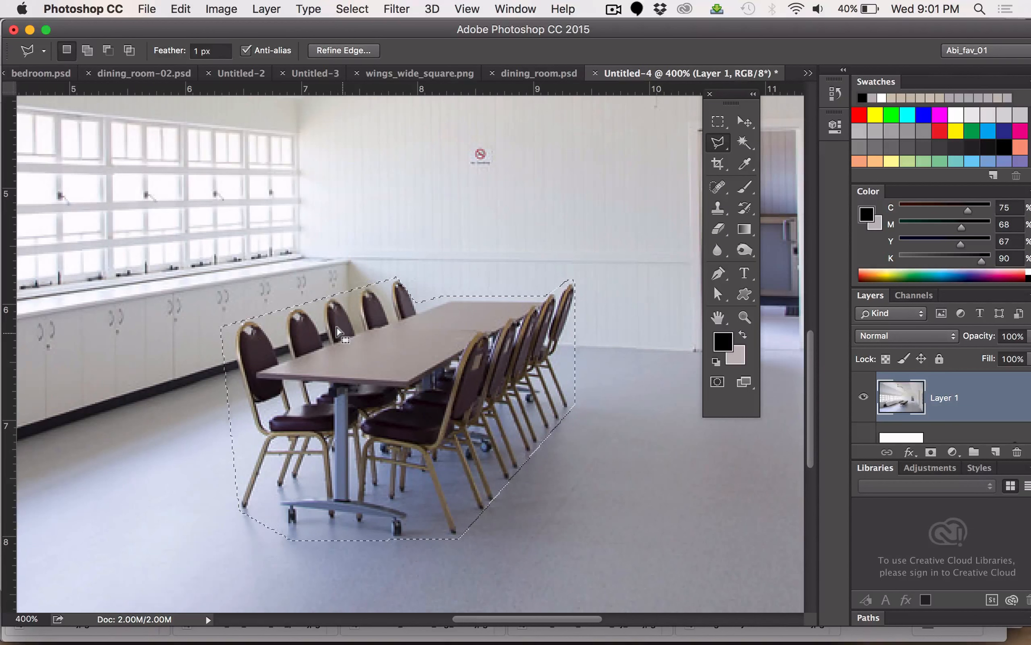
# Step: Subtract the cabinet areas between the first three chair backs on the window side from the selection
pyautogui.press('alt')
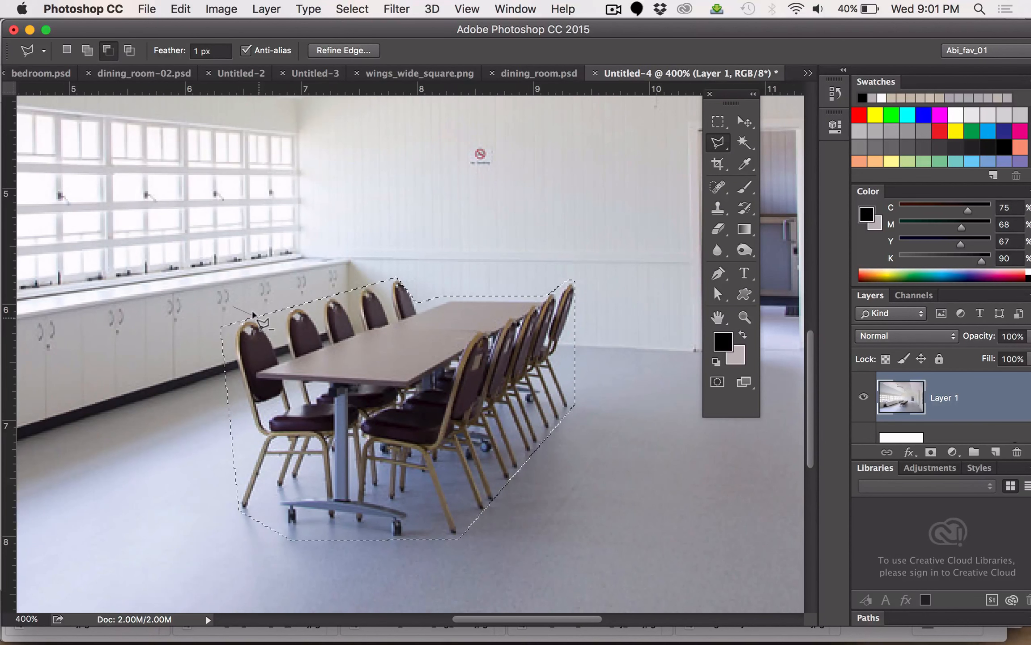
pyautogui.click(282, 356)
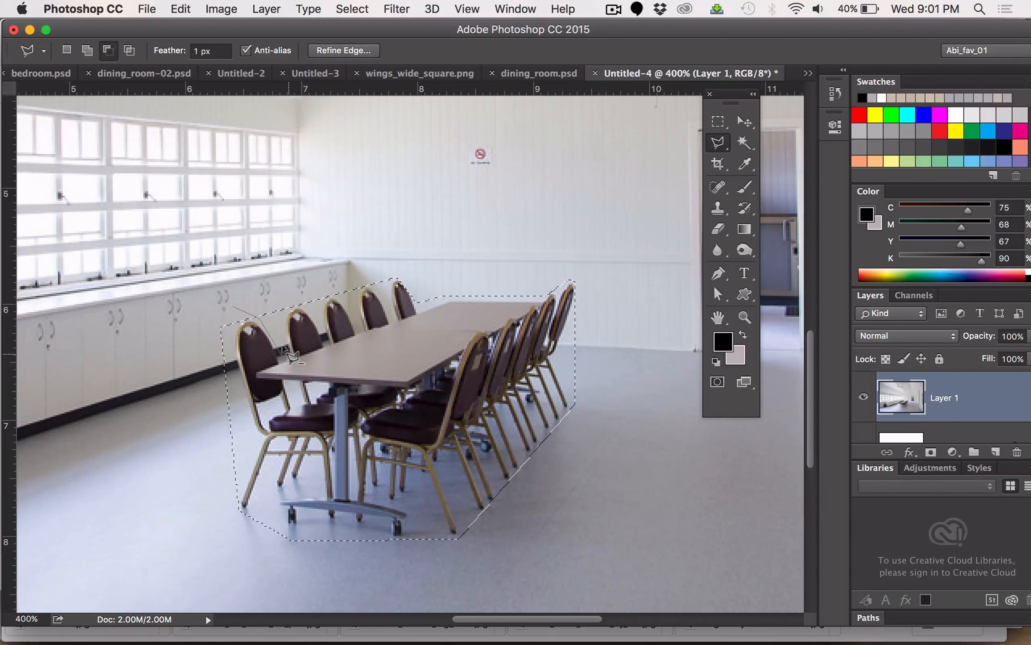
pyautogui.click(283, 300)
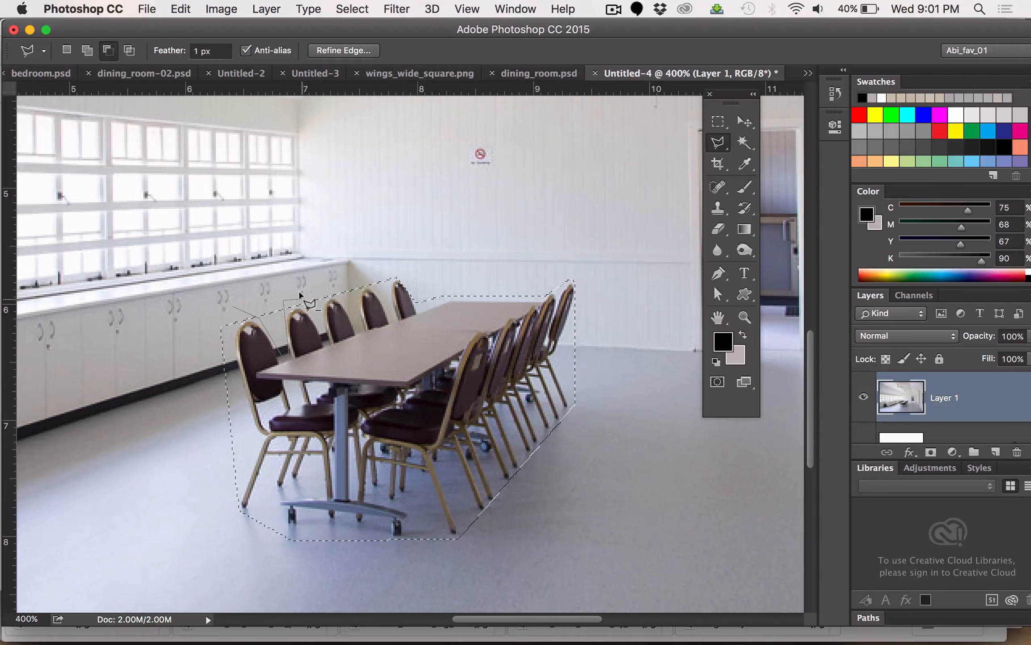
pyautogui.click(304, 300)
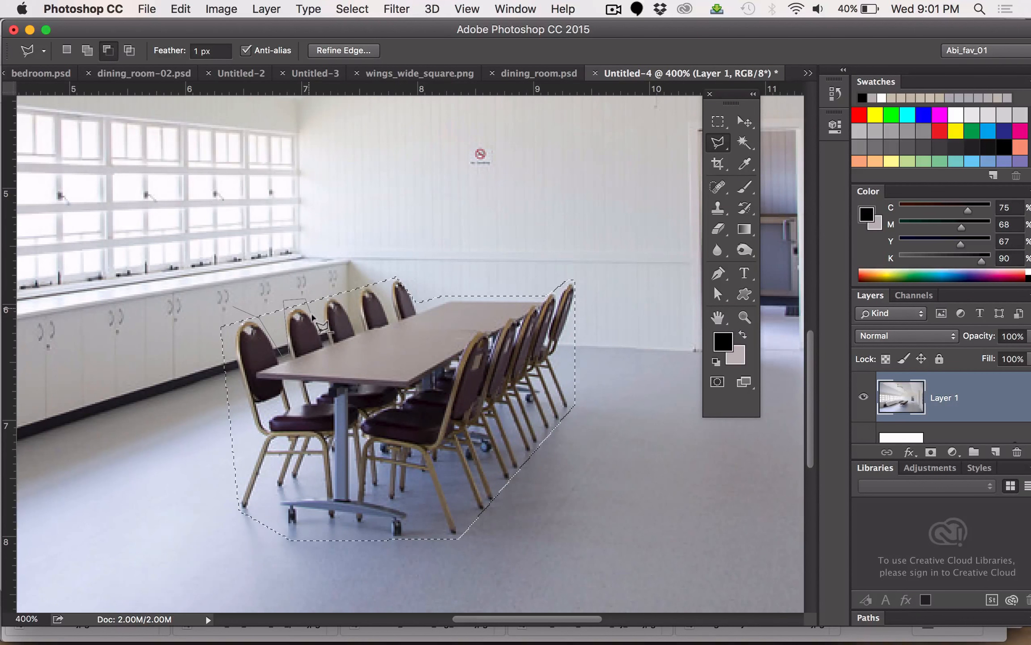
pyautogui.click(325, 334)
pyautogui.click(326, 284)
pyautogui.click(233, 306)
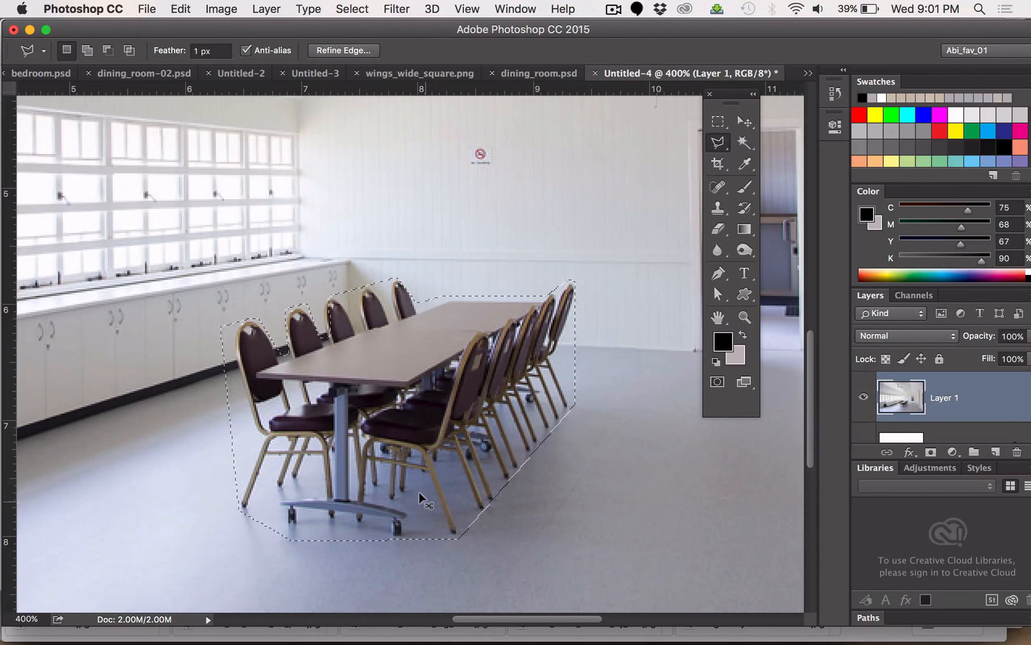
# Step: Subtract the floor area between the table's front foot and the nearest door-side chair leg from the selection
pyautogui.press('alt')
pyautogui.click(463, 557)
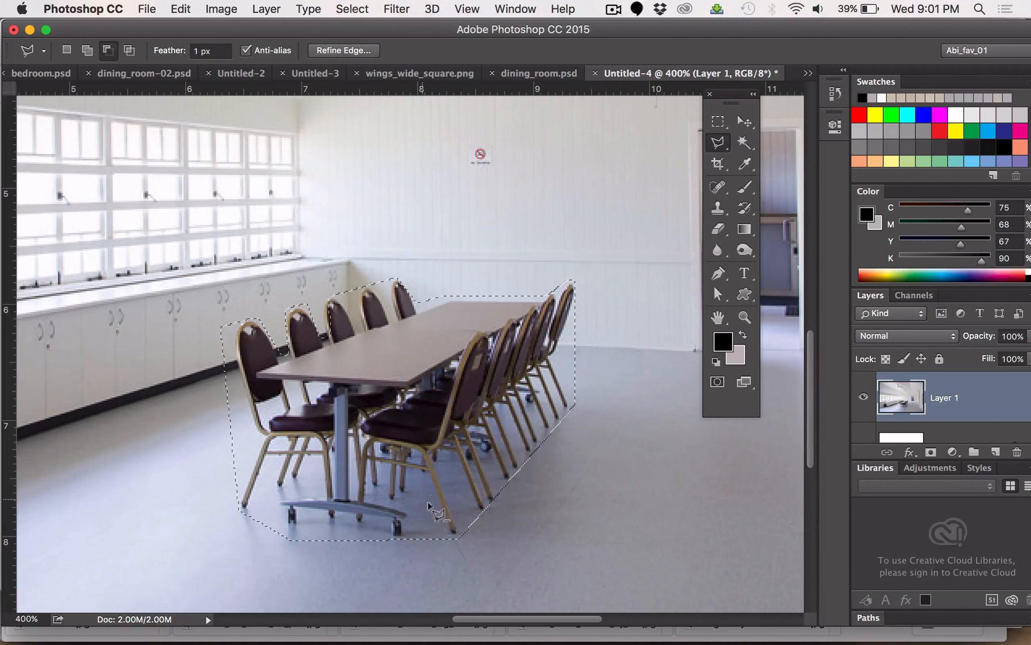
pyautogui.click(426, 483)
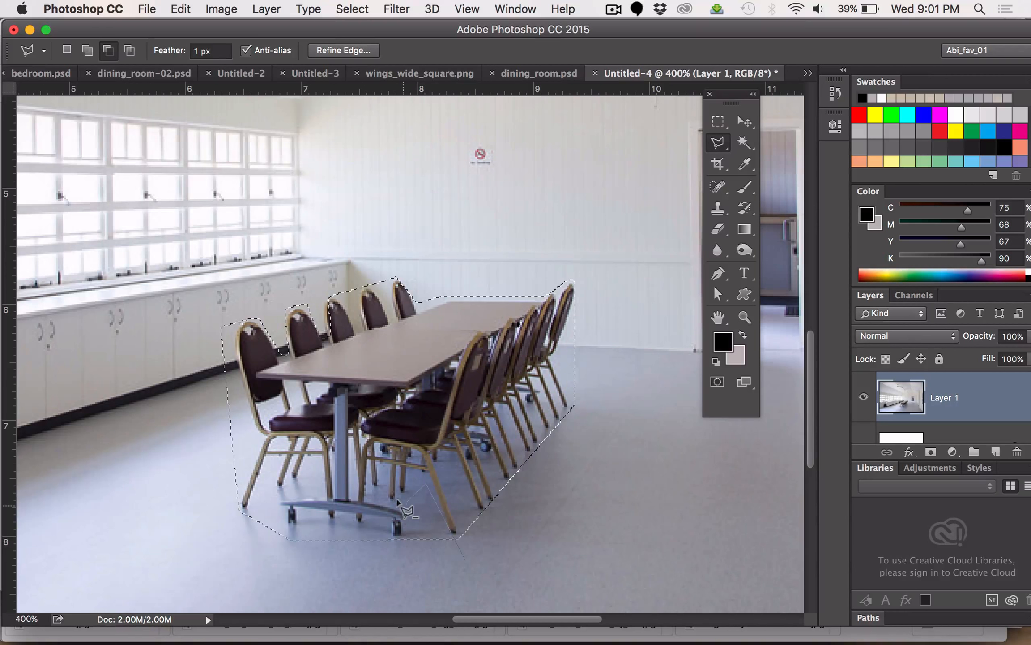
pyautogui.click(403, 505)
pyautogui.click(402, 555)
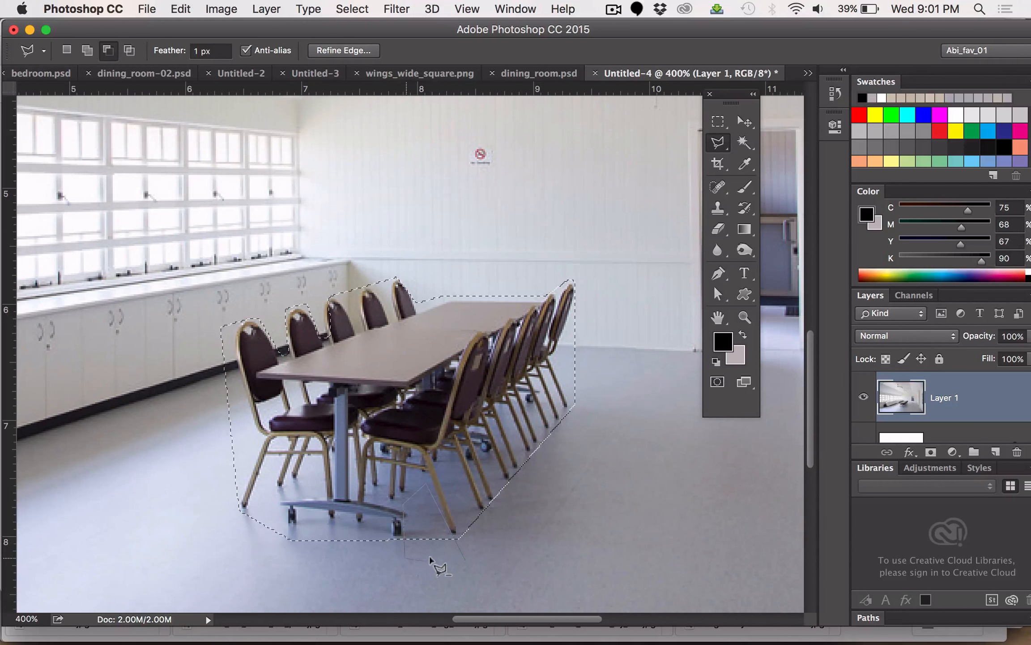
pyautogui.click(464, 557)
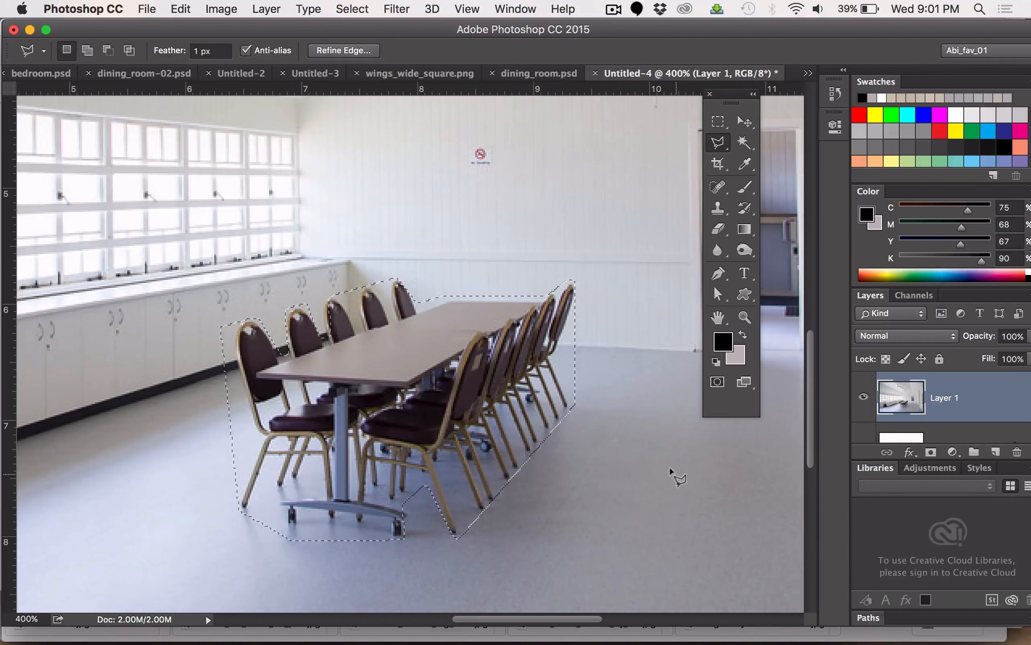
# Step: Subtract the strip of floor and cabinet along the outer side of the nearest window-side chair from the selection
pyautogui.keyDown('alt'); pyautogui.click(195, 516); pyautogui.keyUp('alt')
pyautogui.click(230, 502)
pyautogui.click(258, 438)
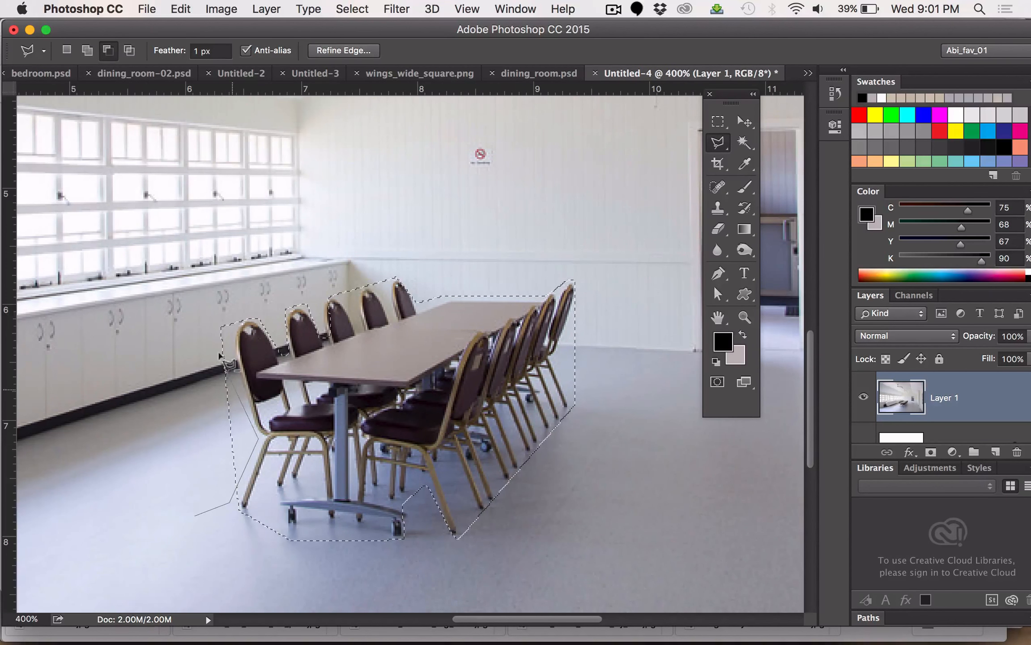
pyautogui.click(232, 307)
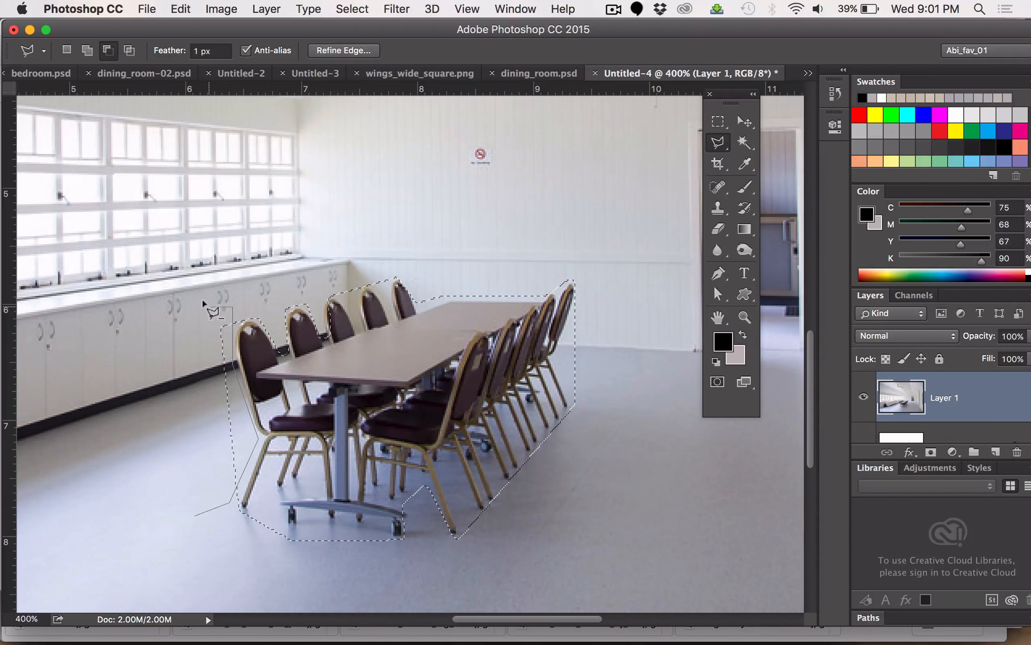
pyautogui.click(209, 307)
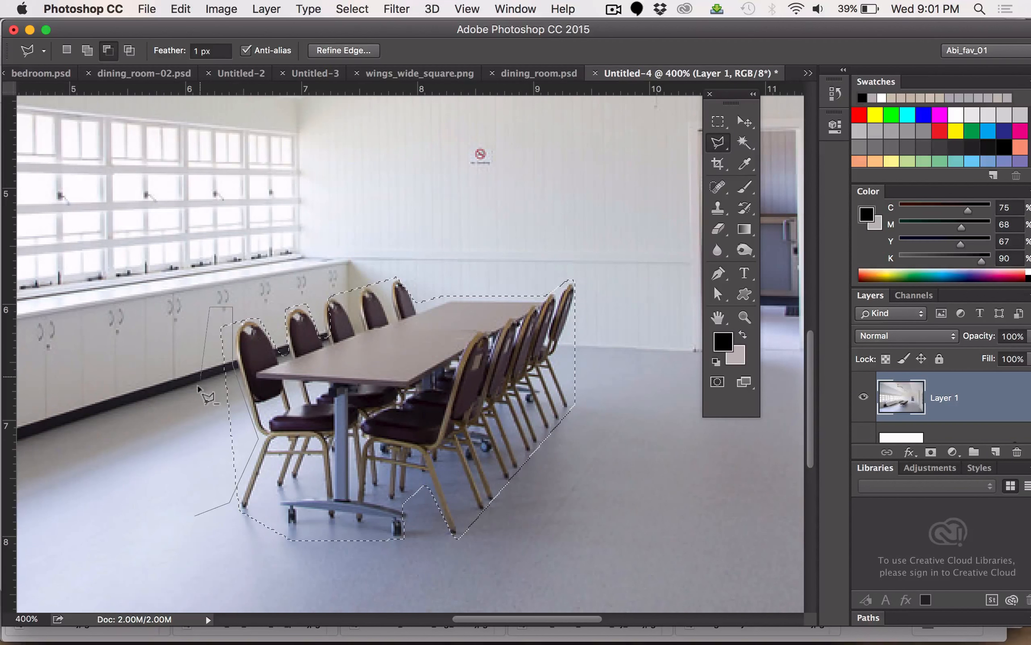
pyautogui.click(194, 510)
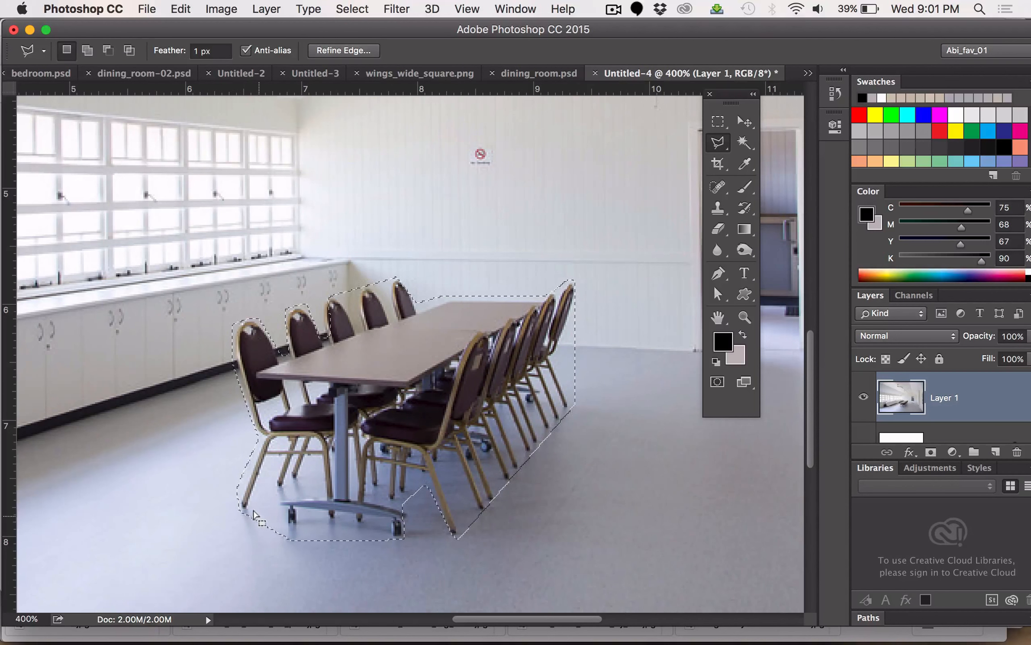
# Step: Subtract the floor notch between the nearest window-side chair leg and table foot, and delete the selected table and chairs from Layer 1
pyautogui.keyDown('alt'); pyautogui.click(202, 492); pyautogui.keyUp('alt')
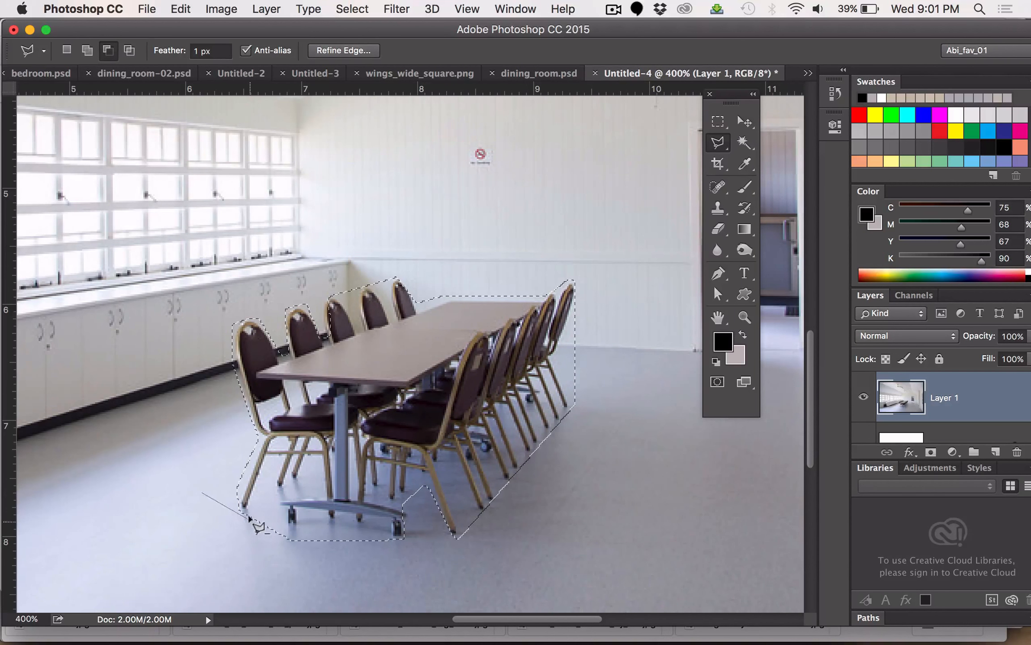
pyautogui.click(283, 545)
pyautogui.click(240, 584)
pyautogui.doubleClick(191, 554)
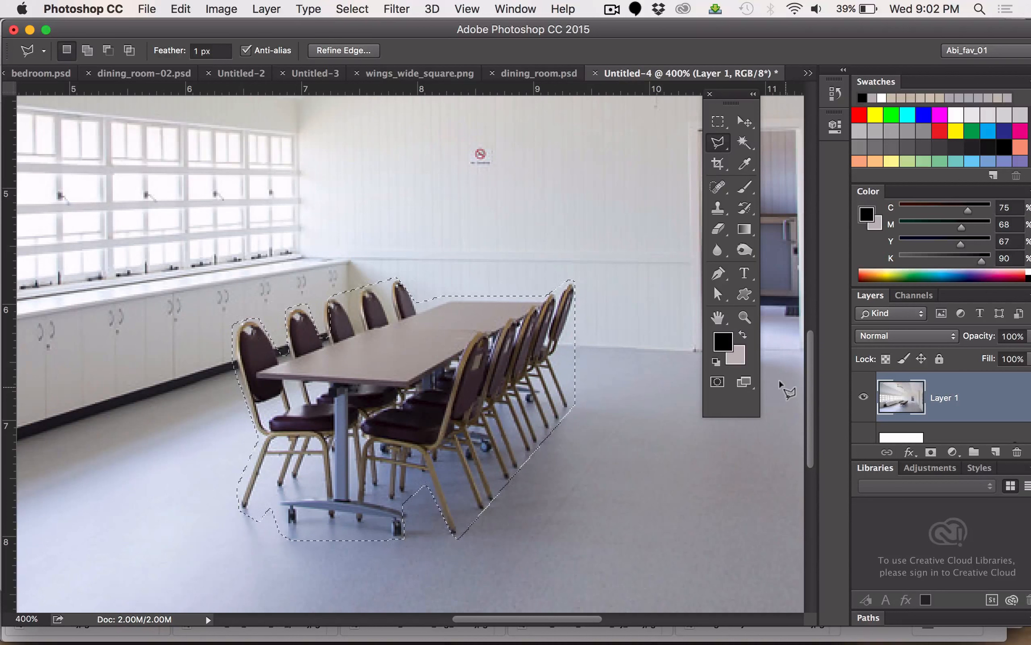
pyautogui.press('Delete')
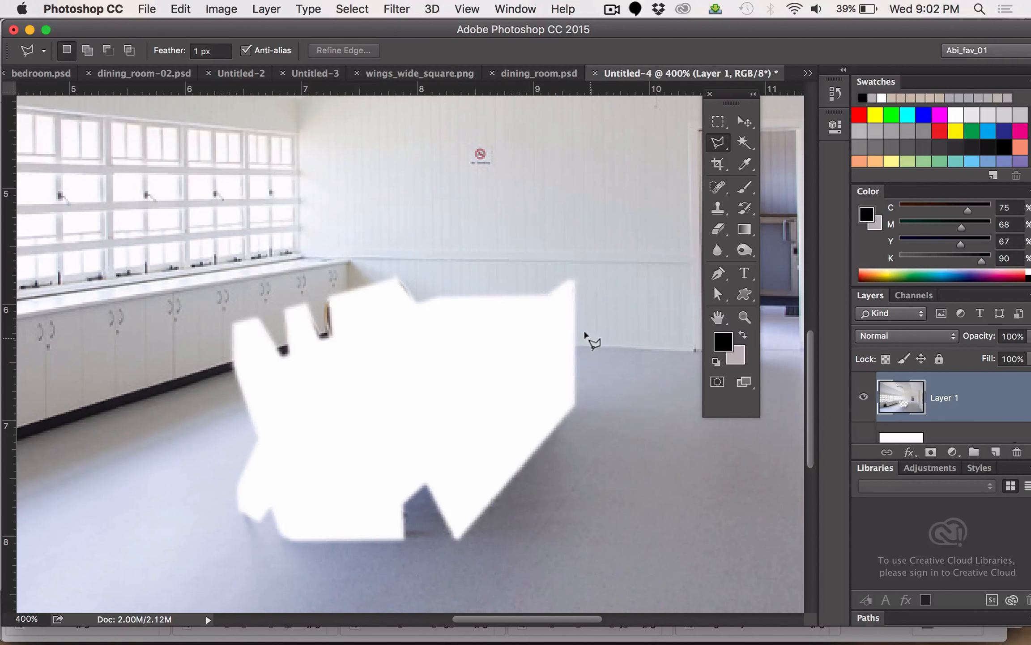
# Step: Add a new layer above Layer 1 and set the Brush to a size of 1 px
pyautogui.press('z')
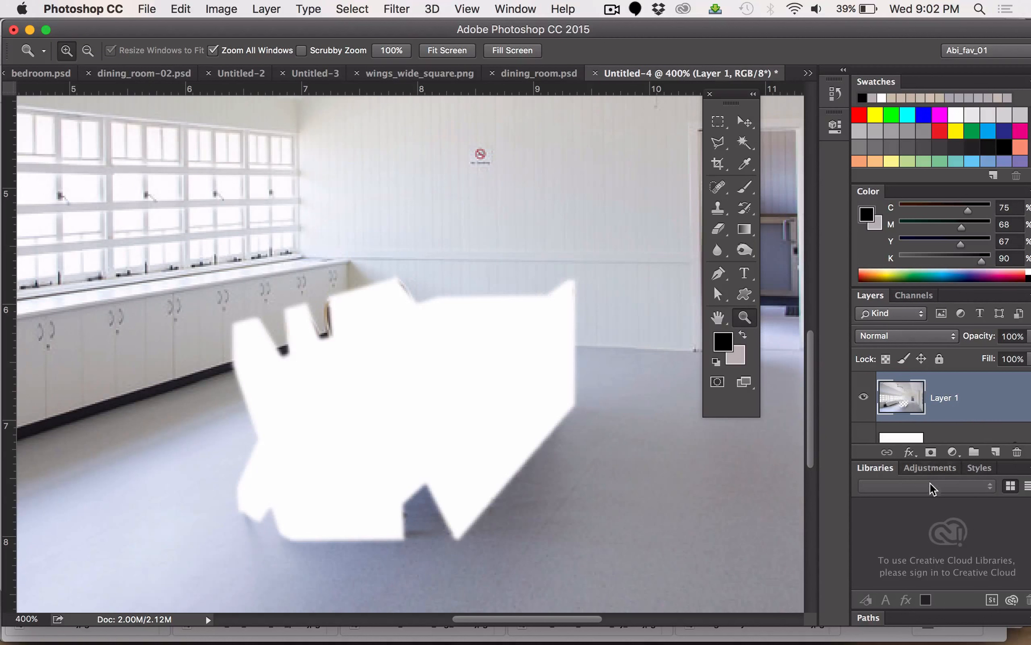
pyautogui.click(994, 452)
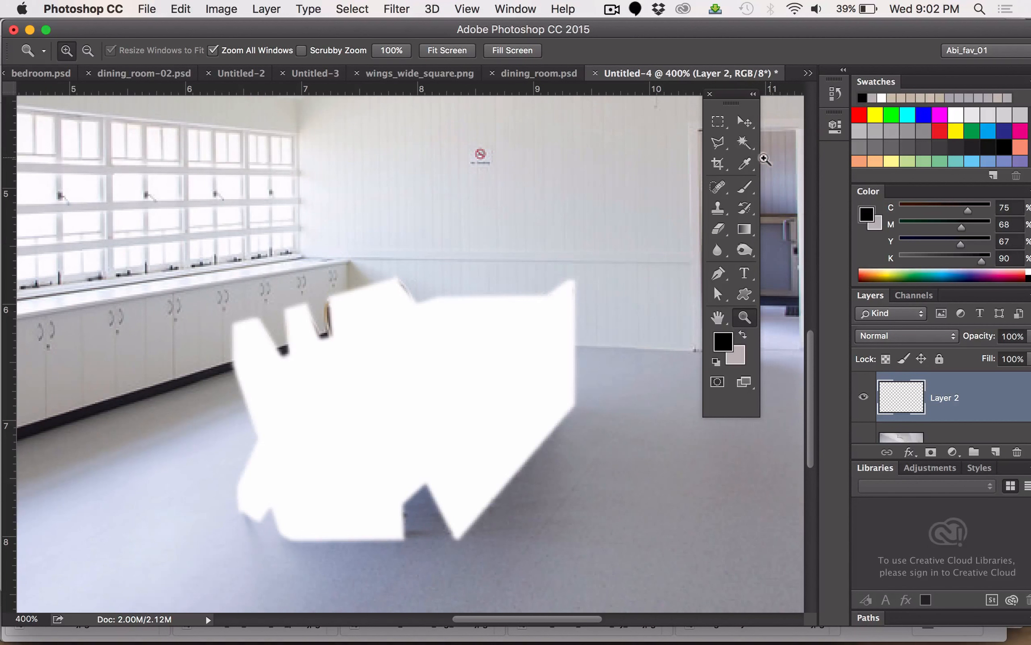
pyautogui.click(745, 186)
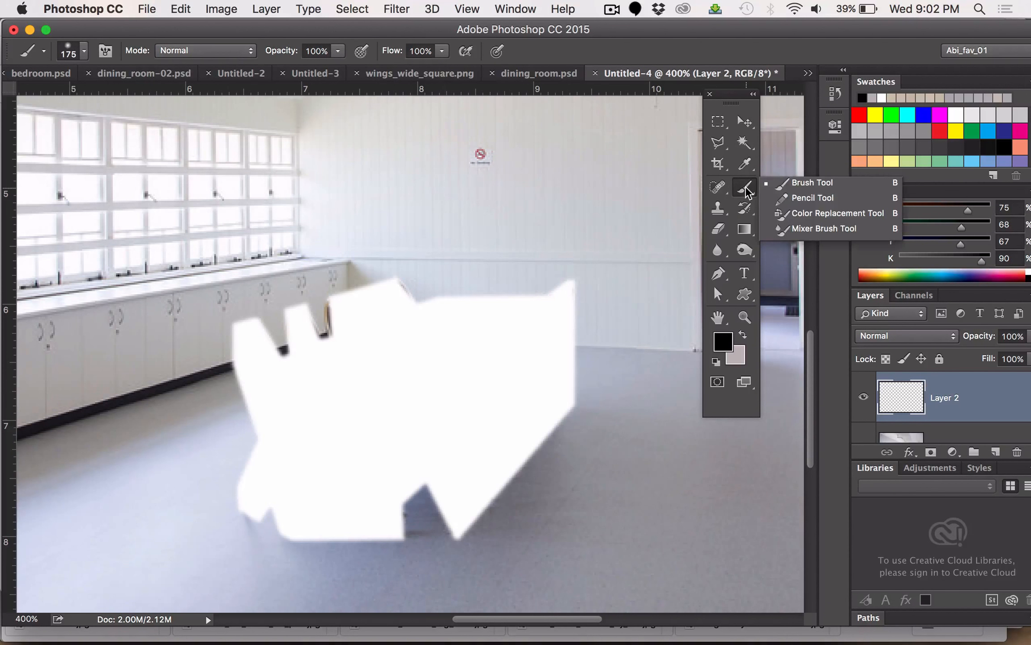
pyautogui.click(84, 52)
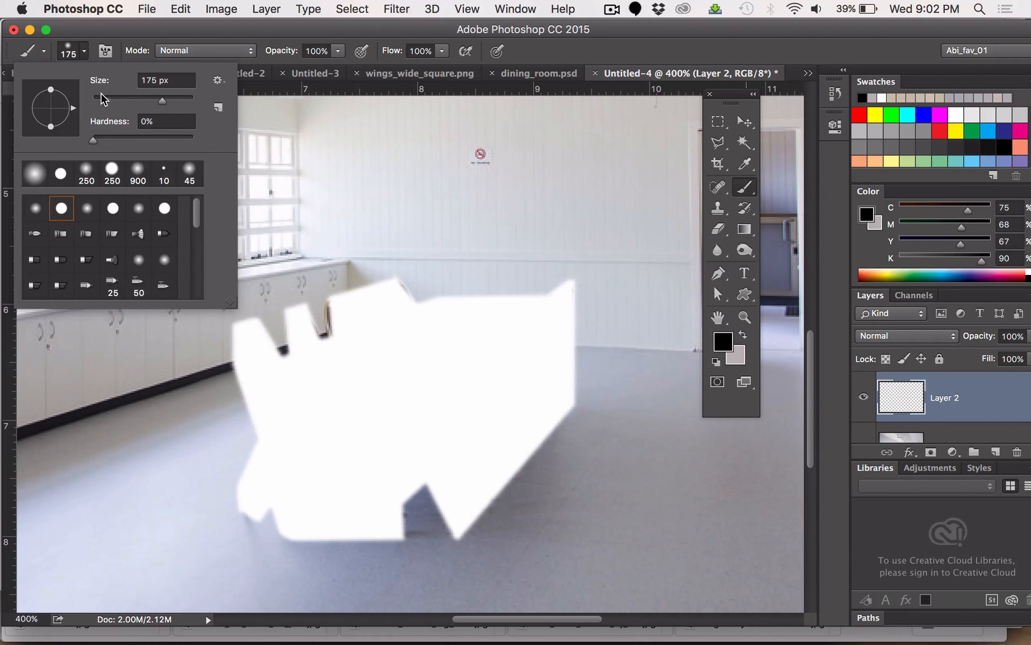
pyautogui.moveTo(102, 91); pyautogui.dragTo(92, 94)
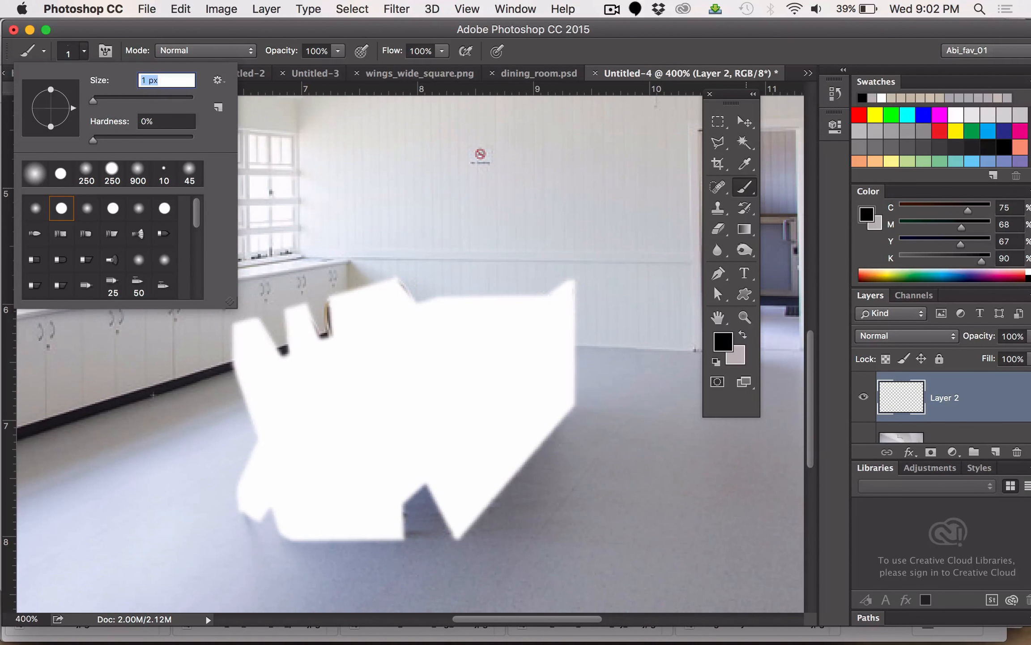
# Step: Draw straight black guide lines across the hole, following the cabinet base to the room corner and the wall base towards the door
pyautogui.click(154, 396)
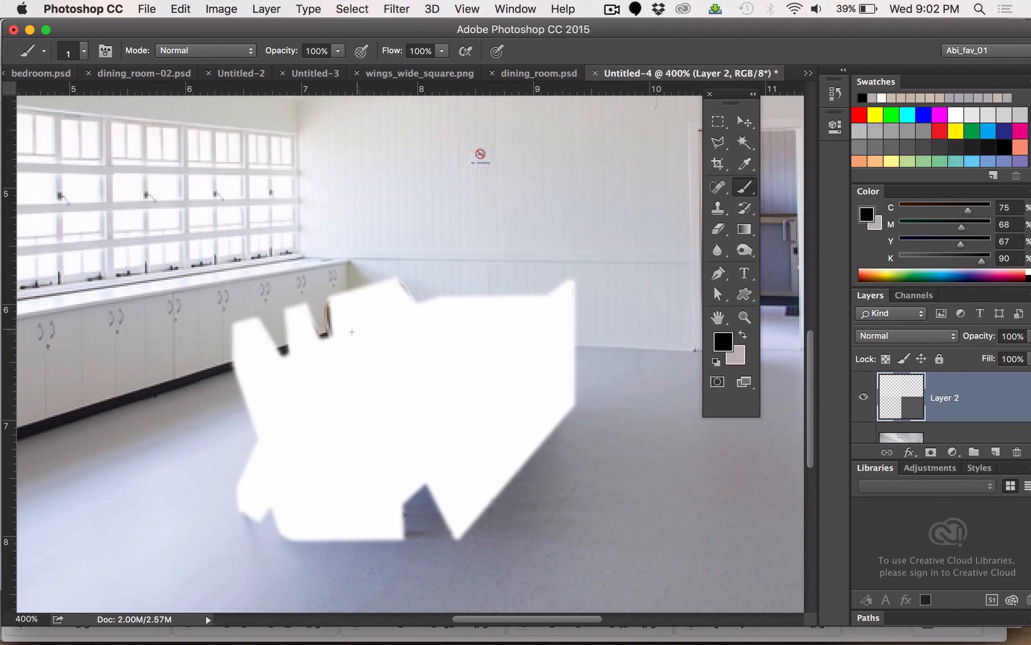
pyautogui.keyDown('shift'); pyautogui.click(353, 330); pyautogui.keyUp('shift')
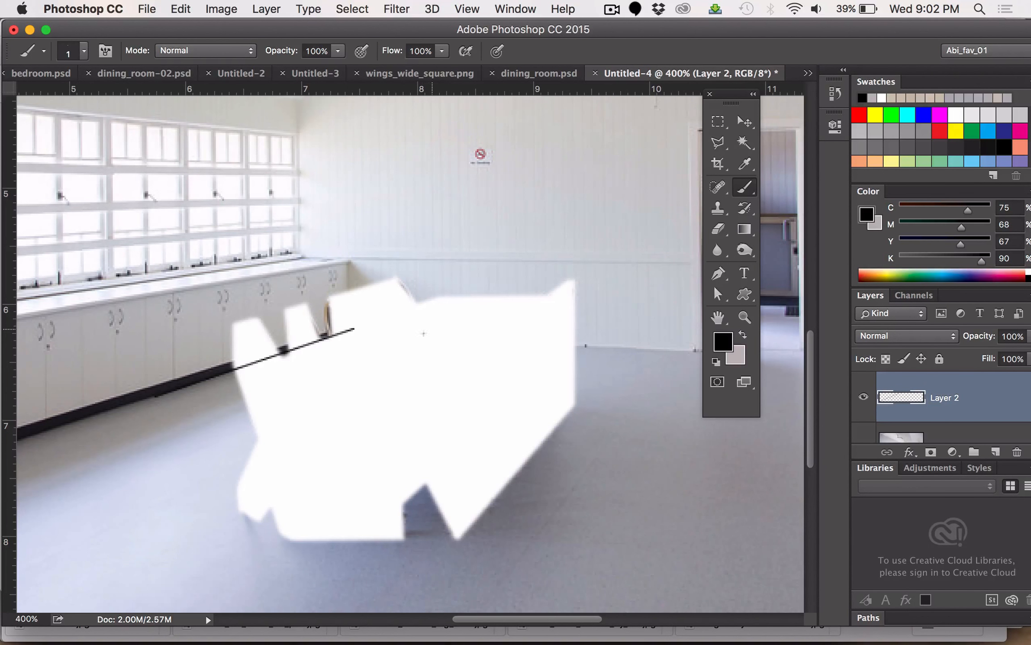
pyautogui.keyDown('shift'); pyautogui.click(586, 346); pyautogui.keyUp('shift')
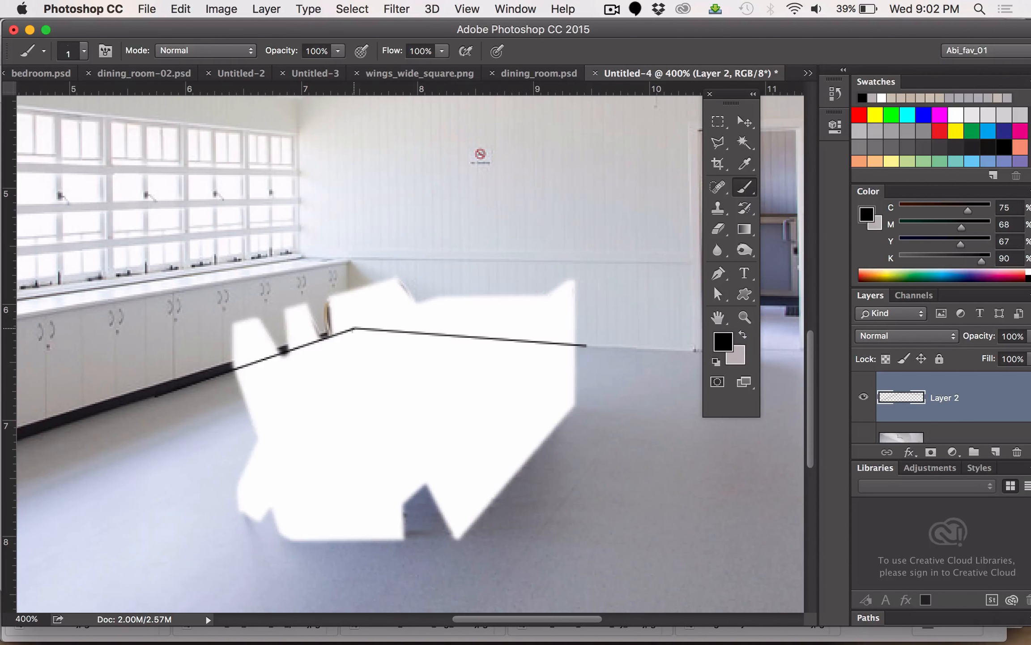
# Step: Set up the Clone Stamp with a 45 px brush and 100% opacity
pyautogui.moveTo(1008, 643)
pyautogui.click(720, 208)
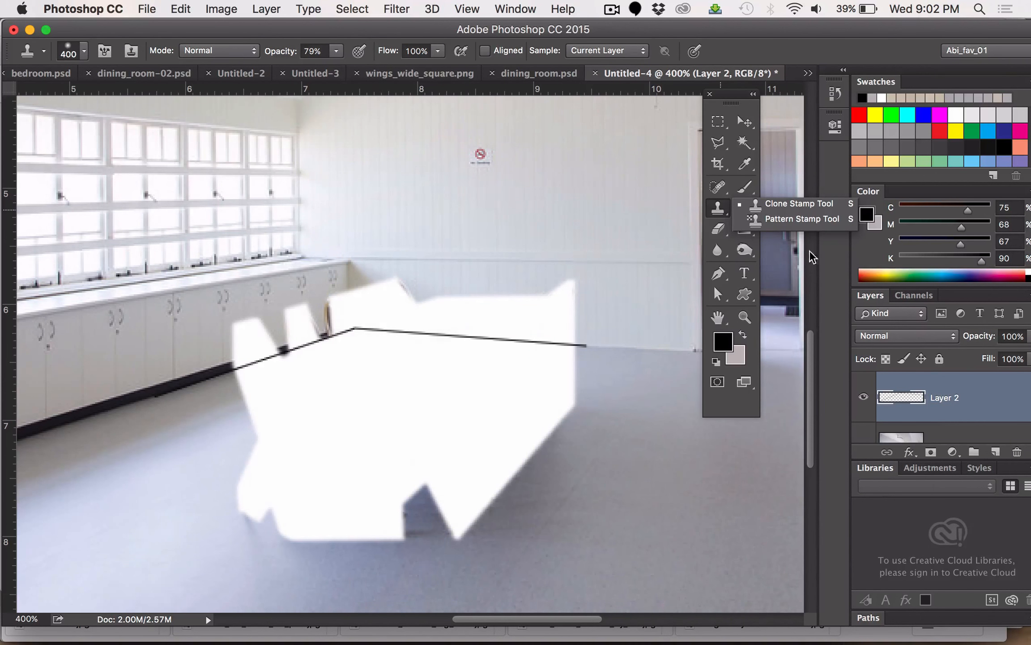
pyautogui.click(789, 205)
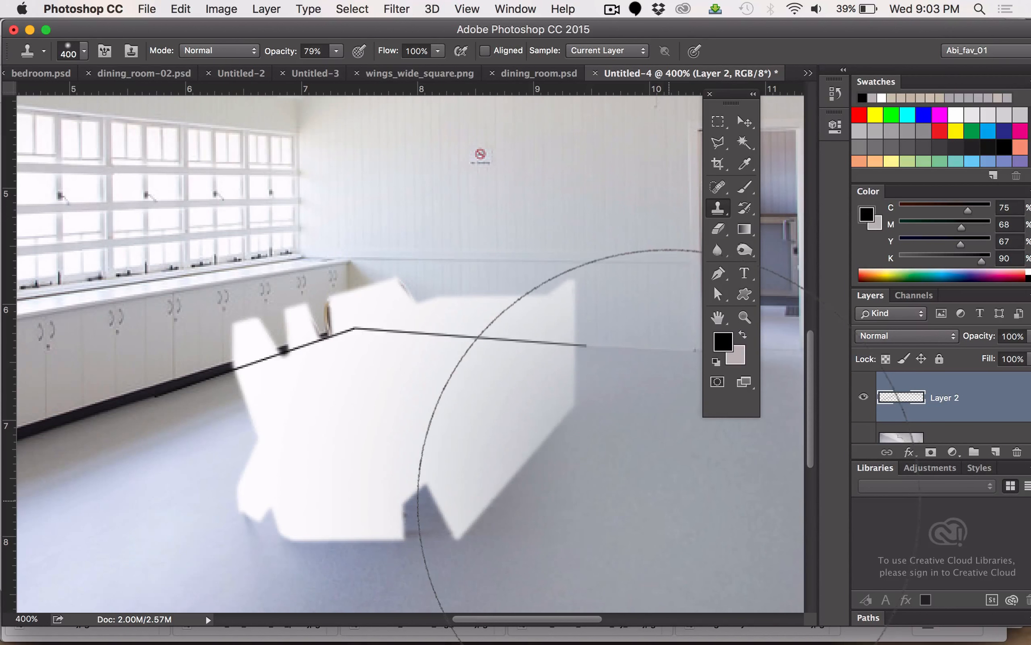
pyautogui.press('[')
pyautogui.press('[')
pyautogui.press('[')
pyautogui.press('[')
pyautogui.press('[')
pyautogui.press('[')
pyautogui.press('[')
pyautogui.press('[')
pyautogui.press('[')
pyautogui.press('[')
pyautogui.press('[')
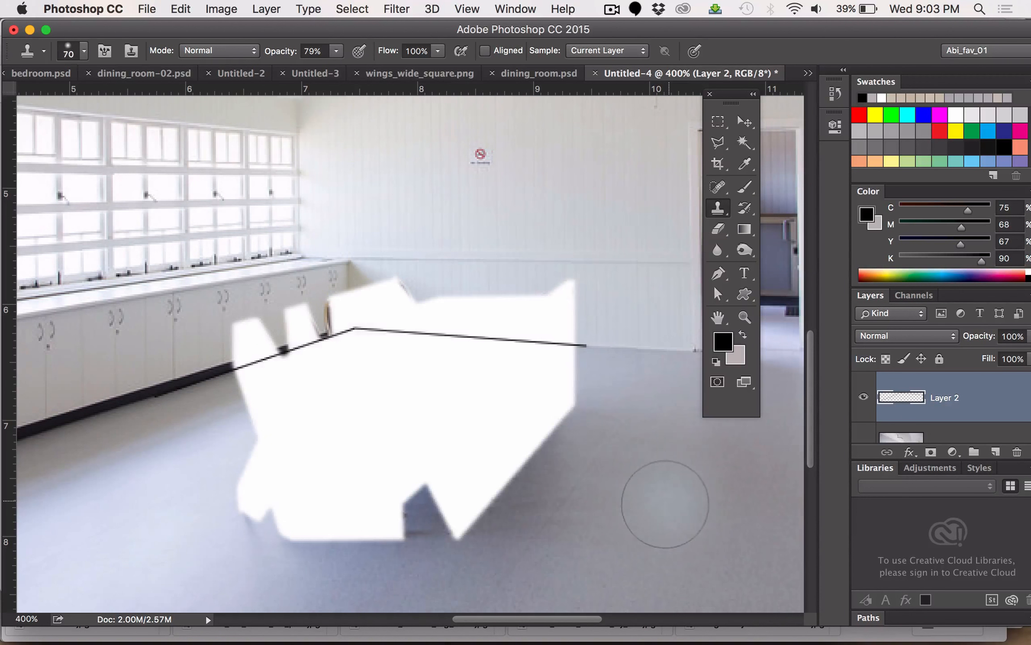
pyautogui.press('[')
pyautogui.press('[')
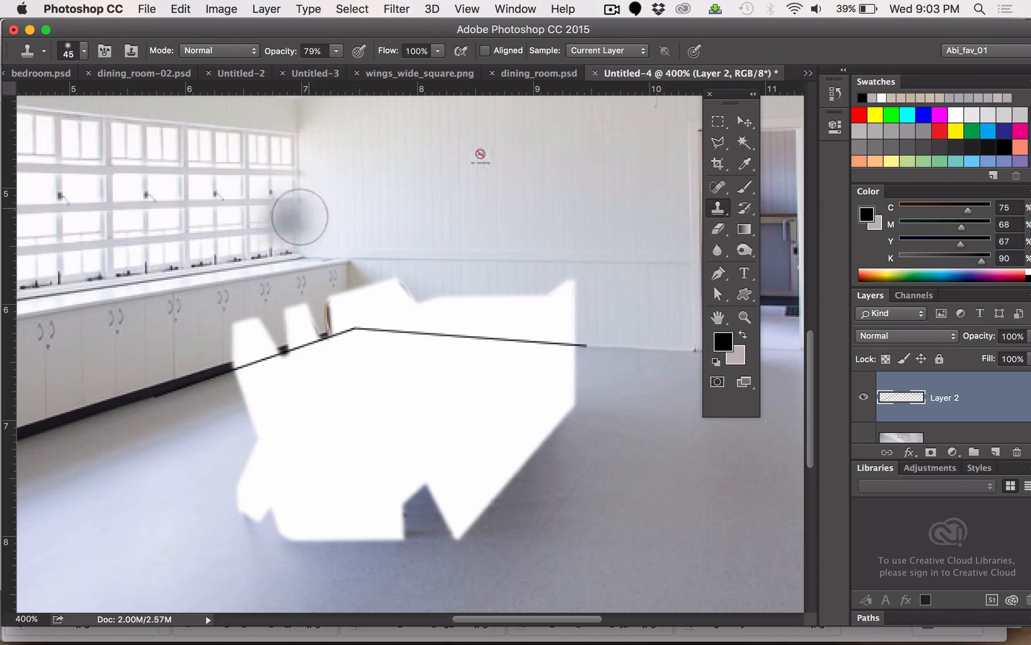
pyautogui.click(338, 52)
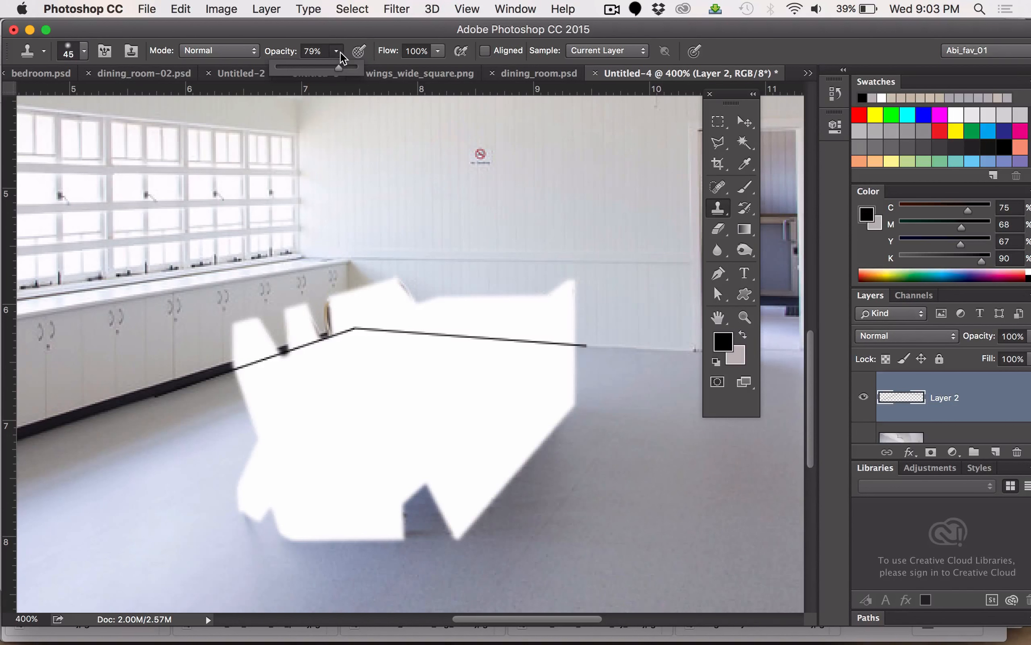
pyautogui.click(359, 66)
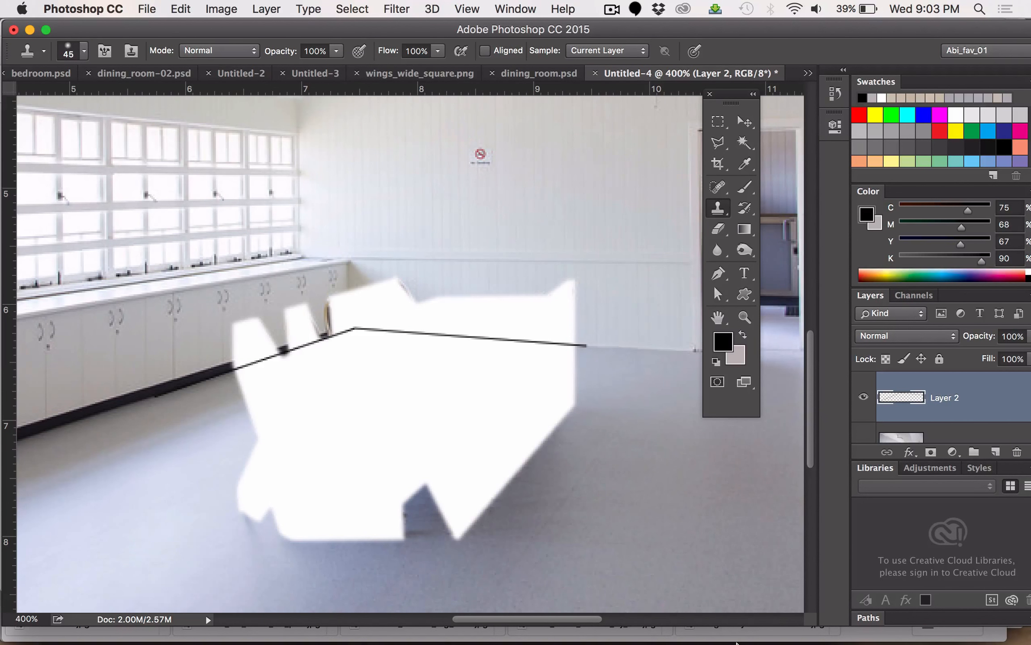
# Step: Make Layer 1 active and clone nearby floor over the front edge of the white hole, undoing the first stroke
pyautogui.moveTo(735, 642)
pyautogui.scroll(-5, 993, 405)
pyautogui.scroll(4, 994, 405)
pyautogui.scroll(-2, 944, 408)
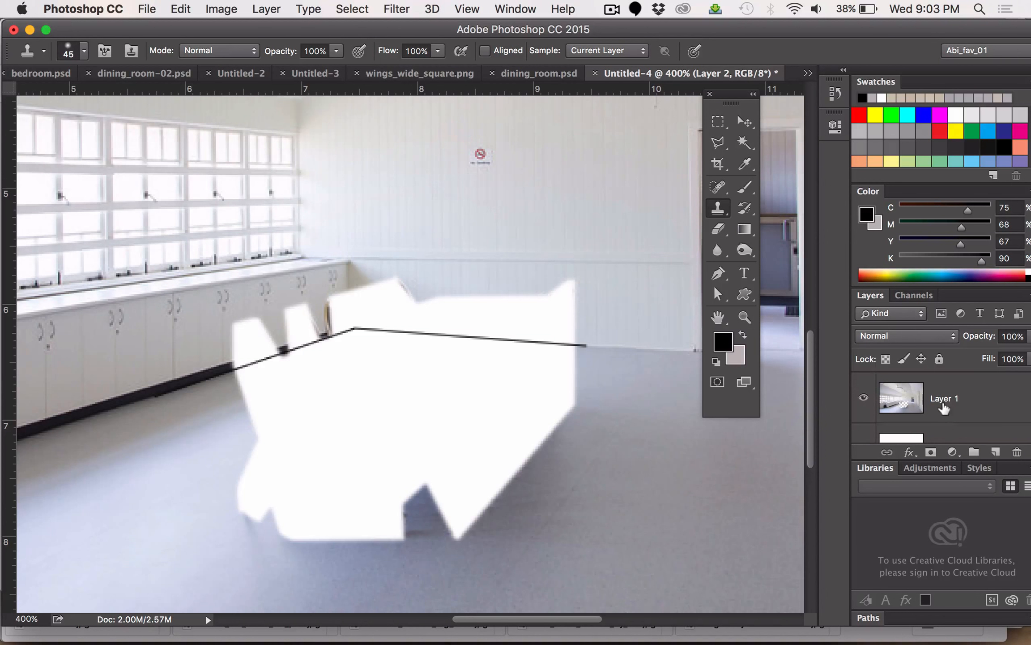
pyautogui.click(944, 406)
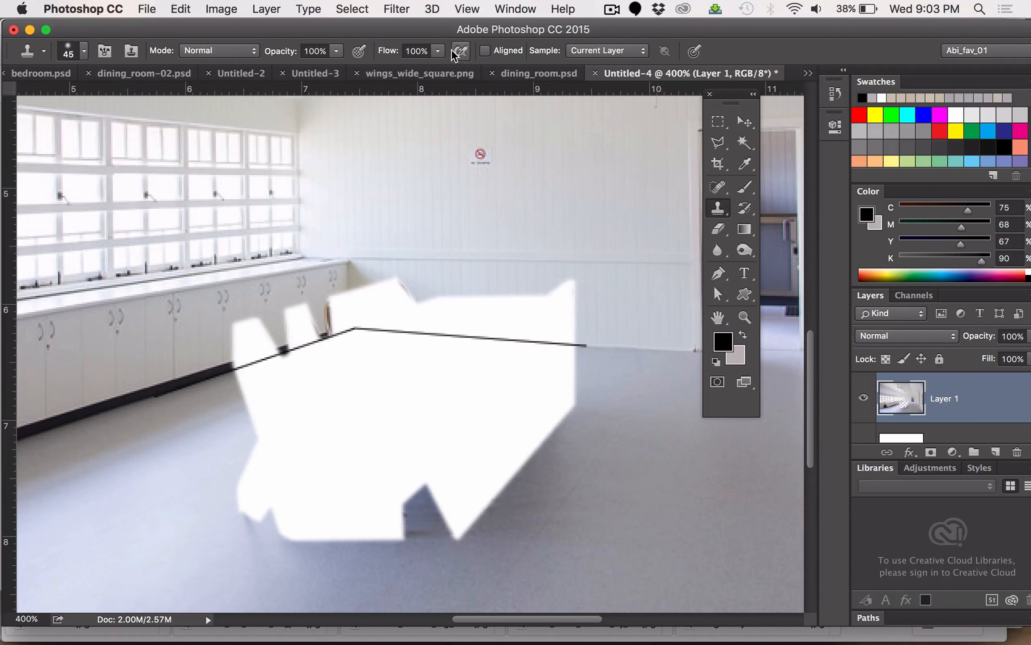
pyautogui.keyDown('alt'); pyautogui.click(334, 572); pyautogui.keyUp('alt')
pyautogui.moveTo(349, 555)
pyautogui.mouseDown()
pyautogui.moveTo(381, 548)
pyautogui.moveTo(295, 568)
pyautogui.moveTo(317, 553)
pyautogui.mouseUp()
pyautogui.press('super+z')
pyautogui.keyDown('alt'); pyautogui.click(296, 561); pyautogui.keyUp('alt')
pyautogui.keyDown('alt'); pyautogui.click(512, 532); pyautogui.keyUp('alt')
pyautogui.moveTo(463, 524)
pyautogui.mouseDown()
pyautogui.moveTo(445, 539)
pyautogui.moveTo(458, 522)
pyautogui.moveTo(450, 538)
pyautogui.moveTo(470, 540)
pyautogui.mouseUp()
pyautogui.keyDown('alt'); pyautogui.click(518, 515); pyautogui.keyUp('alt')
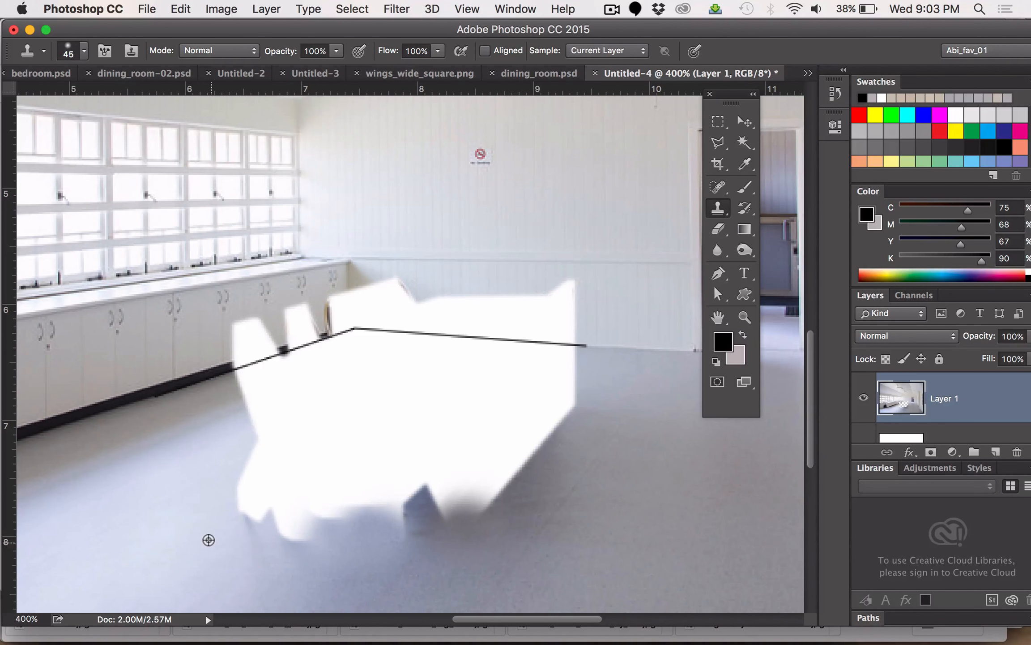
# Step: Clone sampled floor over the hole's window-side edge and its front corner nearest the cabinets
pyautogui.keyDown('alt'); pyautogui.click(208, 536); pyautogui.keyUp('alt')
pyautogui.moveTo(242, 536); pyautogui.dragTo(236, 511)
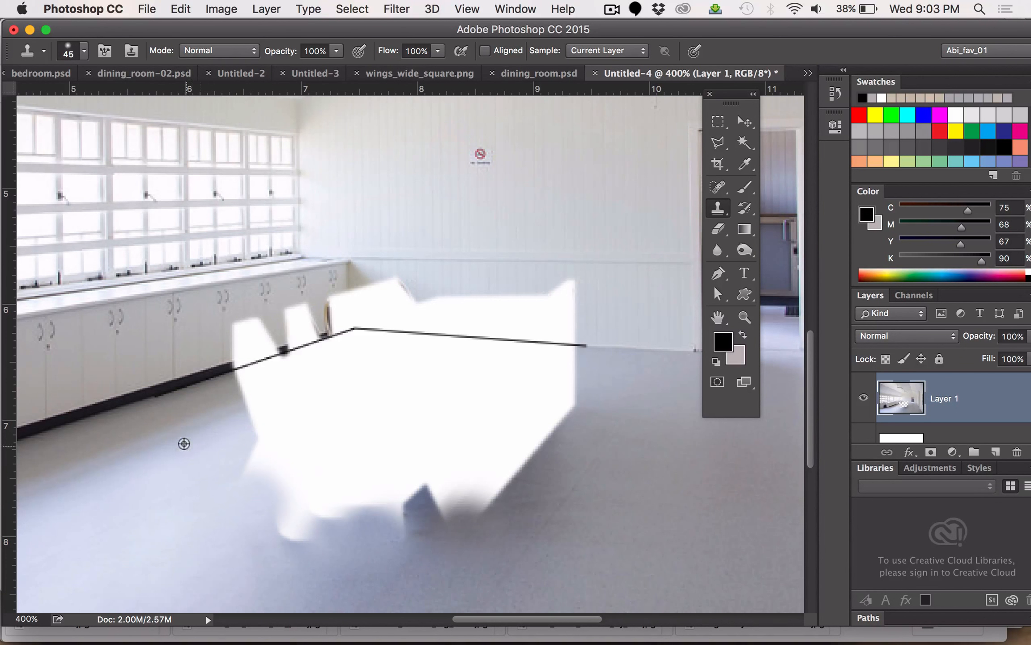
pyautogui.keyDown('alt'); pyautogui.click(204, 476); pyautogui.keyUp('alt')
pyautogui.moveTo(226, 483); pyautogui.dragTo(235, 480)
pyautogui.keyDown('alt'); pyautogui.click(184, 486); pyautogui.keyUp('alt')
pyautogui.click(259, 457)
pyautogui.click(258, 457)
pyautogui.keyDown('alt'); pyautogui.click(196, 485); pyautogui.keyUp('alt')
pyautogui.moveTo(281, 433); pyautogui.dragTo(285, 432)
pyautogui.keyDown('alt'); pyautogui.click(206, 495); pyautogui.keyUp('alt')
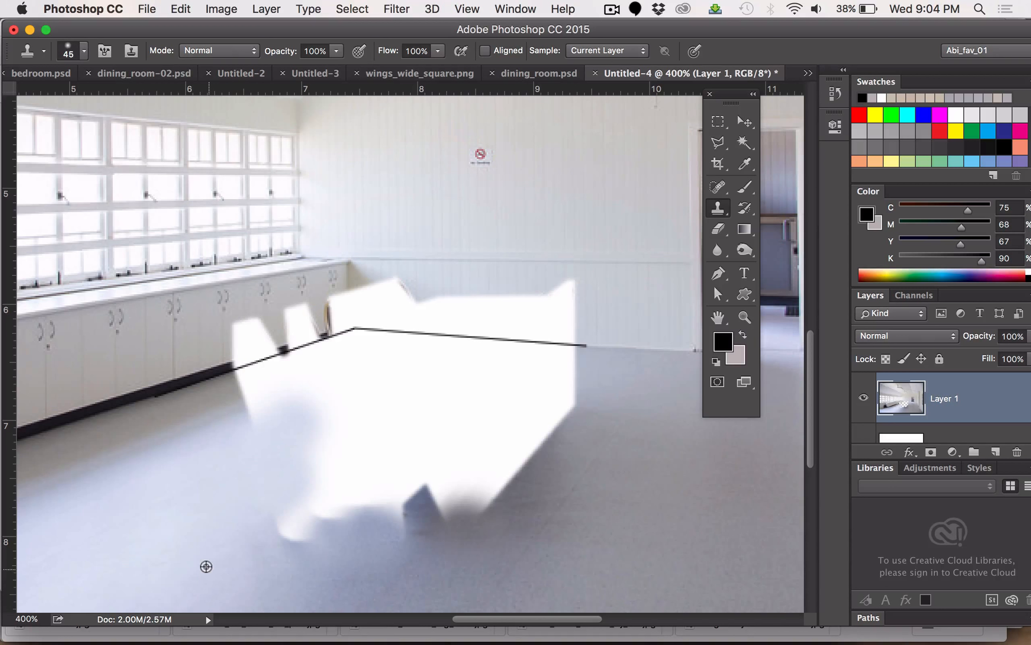
pyautogui.moveTo(269, 529); pyautogui.dragTo(272, 530)
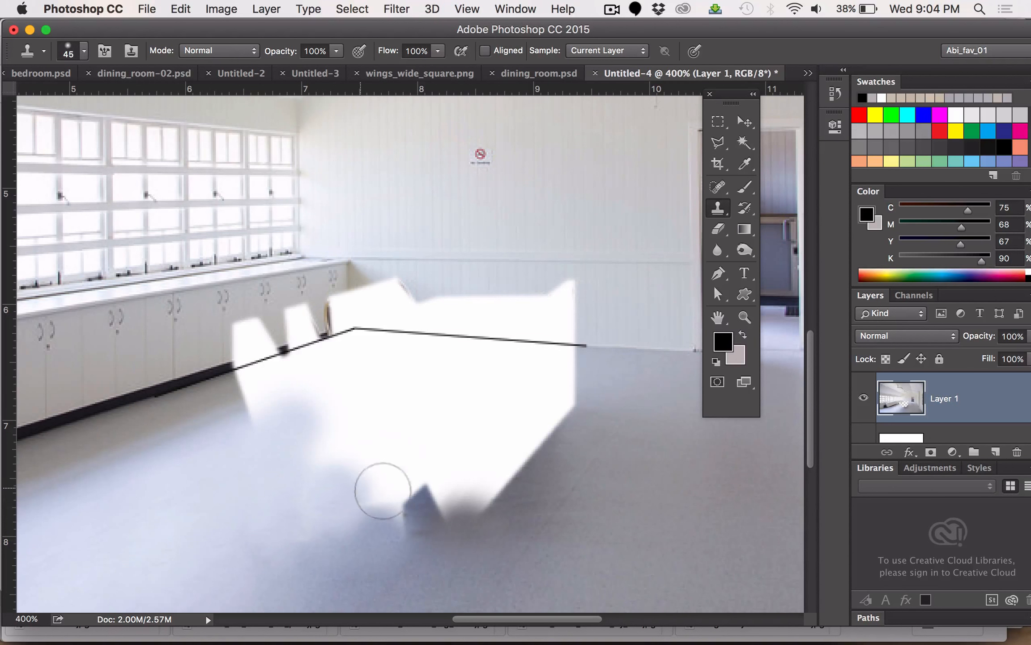
# Step: Clone floor along the hole's diagonal door-side edge, from the front corner towards the wall
pyautogui.click(540, 465)
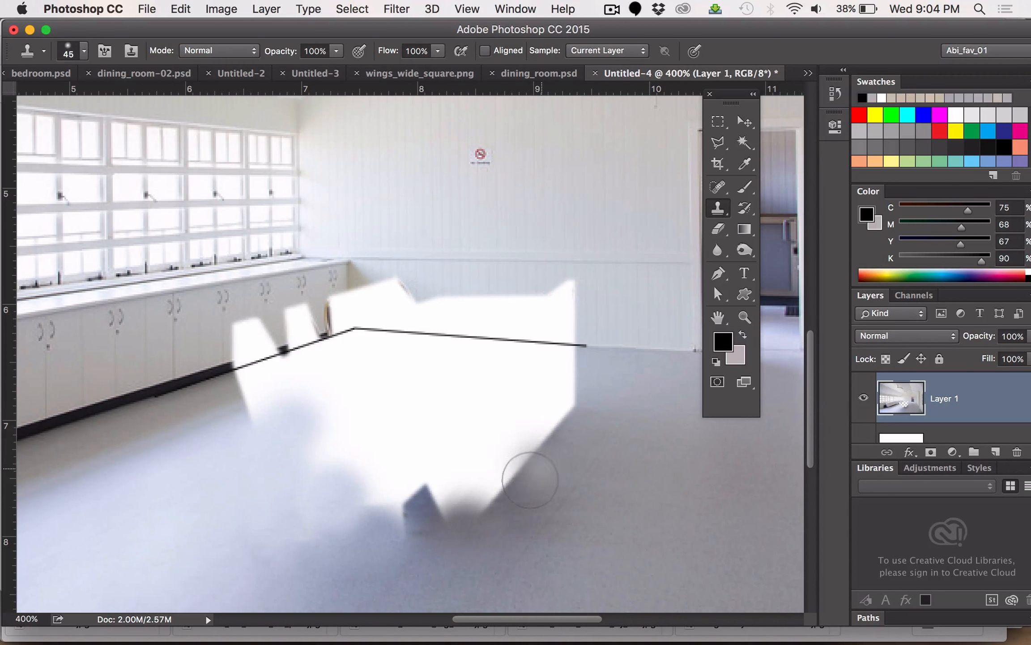
pyautogui.click(526, 496)
pyautogui.click(502, 523)
pyautogui.click(568, 442)
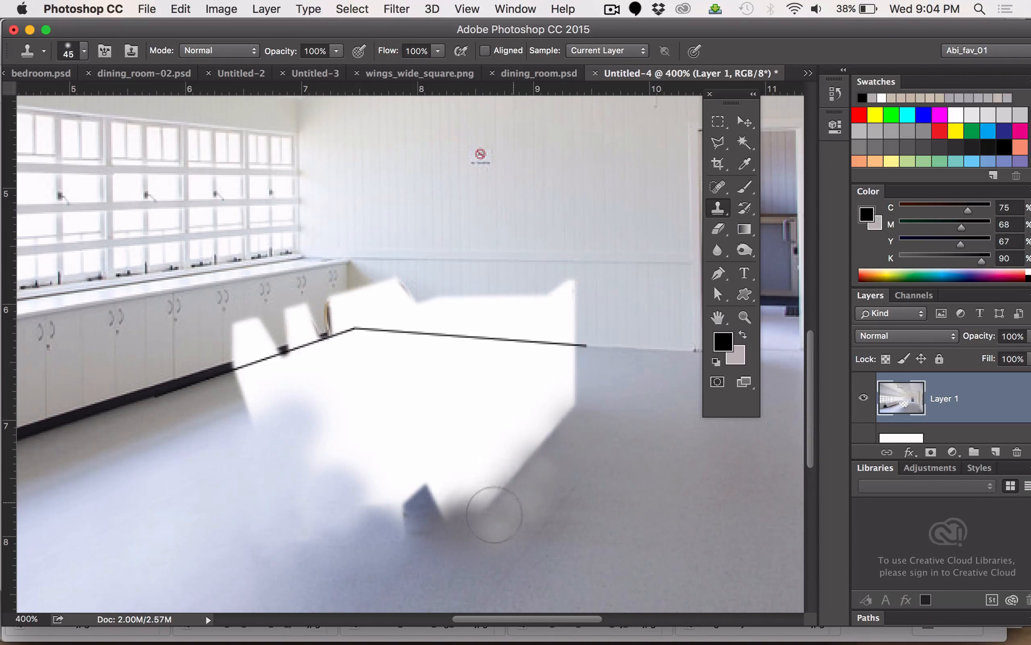
pyautogui.click(497, 510)
pyautogui.click(469, 533)
pyautogui.click(489, 498)
pyautogui.click(506, 484)
pyautogui.click(521, 479)
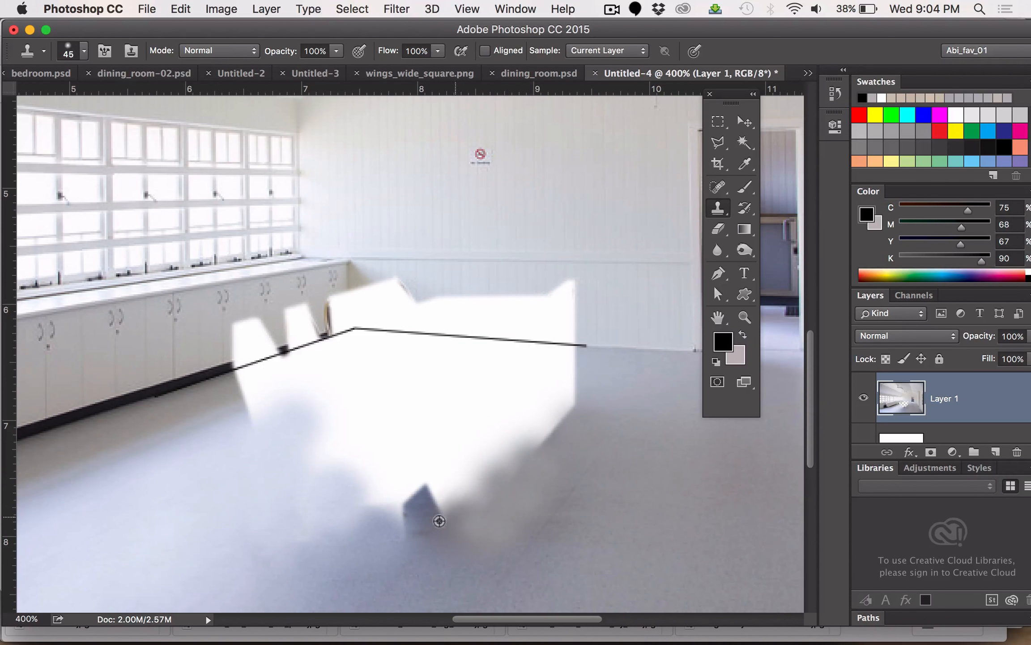
# Step: Clone sampled floor over the dark front notch and the front half of the hole, undoing unwanted strokes
pyautogui.keyDown('alt'); pyautogui.click(300, 566); pyautogui.keyUp('alt')
pyautogui.moveTo(355, 511)
pyautogui.mouseDown()
pyautogui.moveTo(381, 522)
pyautogui.moveTo(393, 507)
pyautogui.moveTo(379, 491)
pyautogui.moveTo(419, 494)
pyautogui.moveTo(419, 511)
pyautogui.moveTo(451, 511)
pyautogui.moveTo(468, 503)
pyautogui.moveTo(467, 471)
pyautogui.mouseUp()
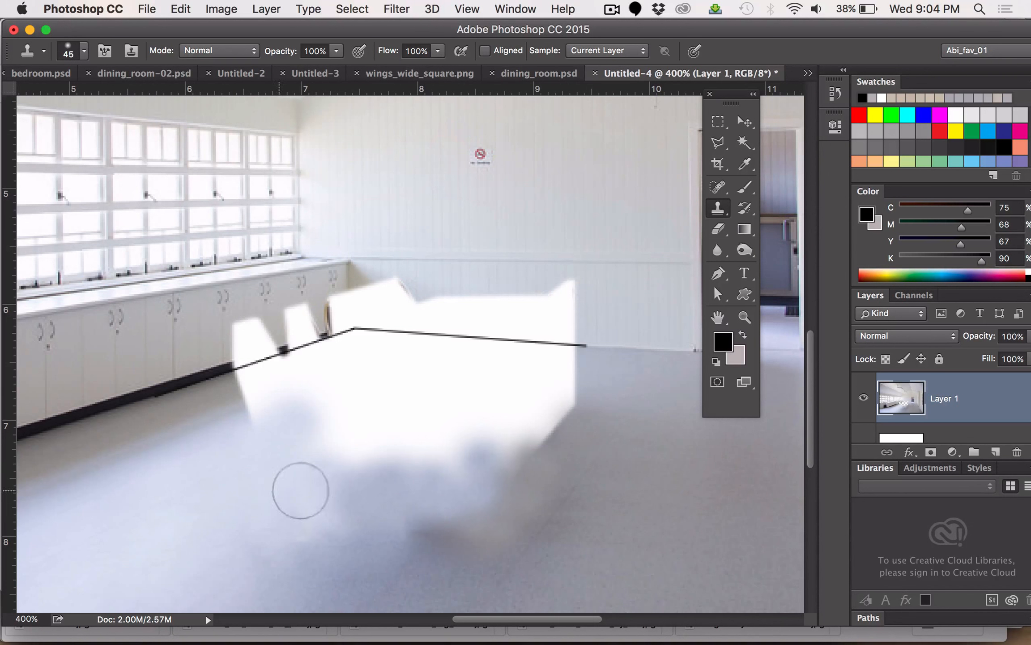
pyautogui.moveTo(332, 474)
pyautogui.mouseDown()
pyautogui.moveTo(459, 468)
pyautogui.moveTo(547, 480)
pyautogui.moveTo(422, 476)
pyautogui.moveTo(430, 508)
pyautogui.moveTo(378, 496)
pyautogui.moveTo(401, 469)
pyautogui.moveTo(356, 464)
pyautogui.moveTo(453, 469)
pyautogui.mouseUp()
pyautogui.press('super+z')
pyautogui.keyDown('alt'); pyautogui.click(188, 541); pyautogui.keyUp('alt')
pyautogui.moveTo(456, 542); pyautogui.dragTo(440, 555)
pyautogui.press('super+z')
pyautogui.keyDown('alt'); pyautogui.click(218, 500); pyautogui.keyUp('alt')
pyautogui.moveTo(299, 422)
pyautogui.mouseDown()
pyautogui.moveTo(326, 432)
pyautogui.moveTo(307, 440)
pyautogui.moveTo(354, 440)
pyautogui.moveTo(357, 458)
pyautogui.moveTo(427, 465)
pyautogui.moveTo(488, 477)
pyautogui.mouseUp()
pyautogui.press('alt+super+z')
pyautogui.press('alt+super+z')
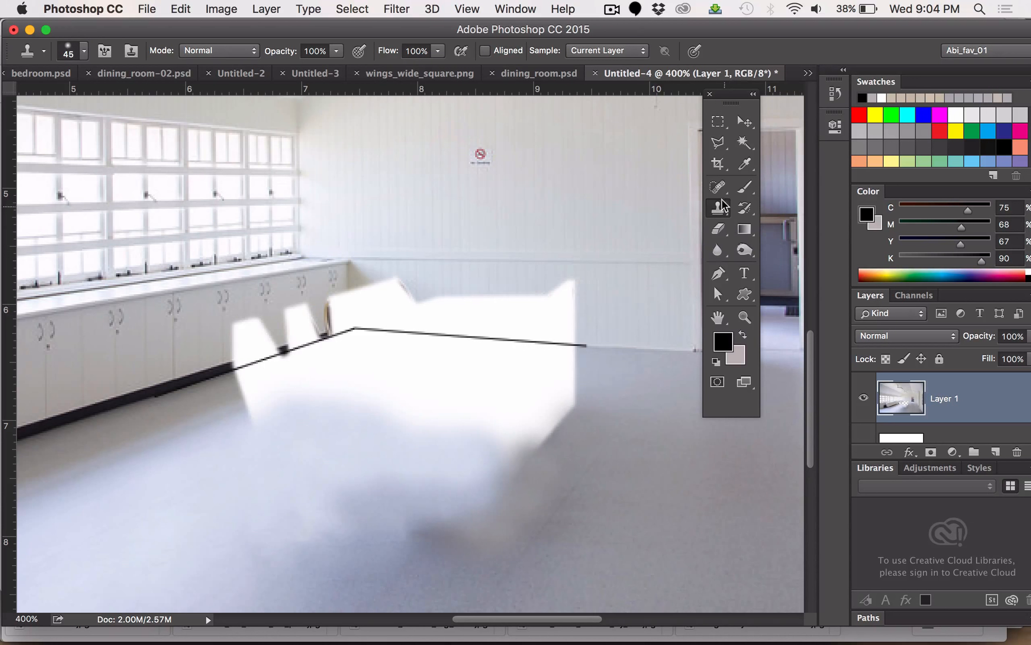
# Step: Try to blend the cloned floor patches with the Spot Healing Brush, and undo the strokes
pyautogui.click(717, 187)
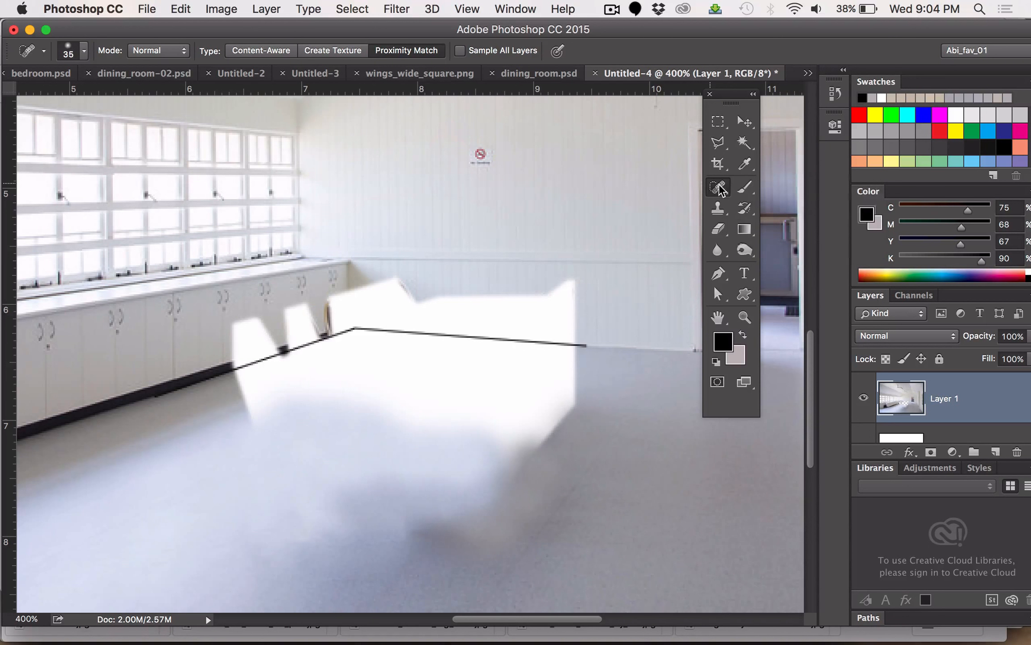
pyautogui.click(719, 184)
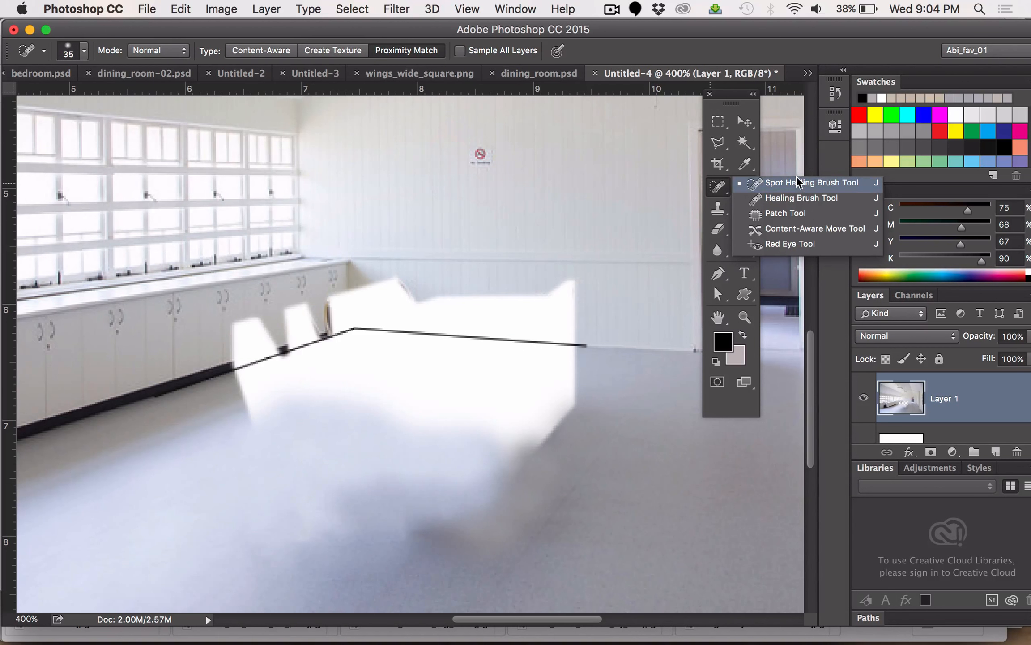
pyautogui.click(779, 184)
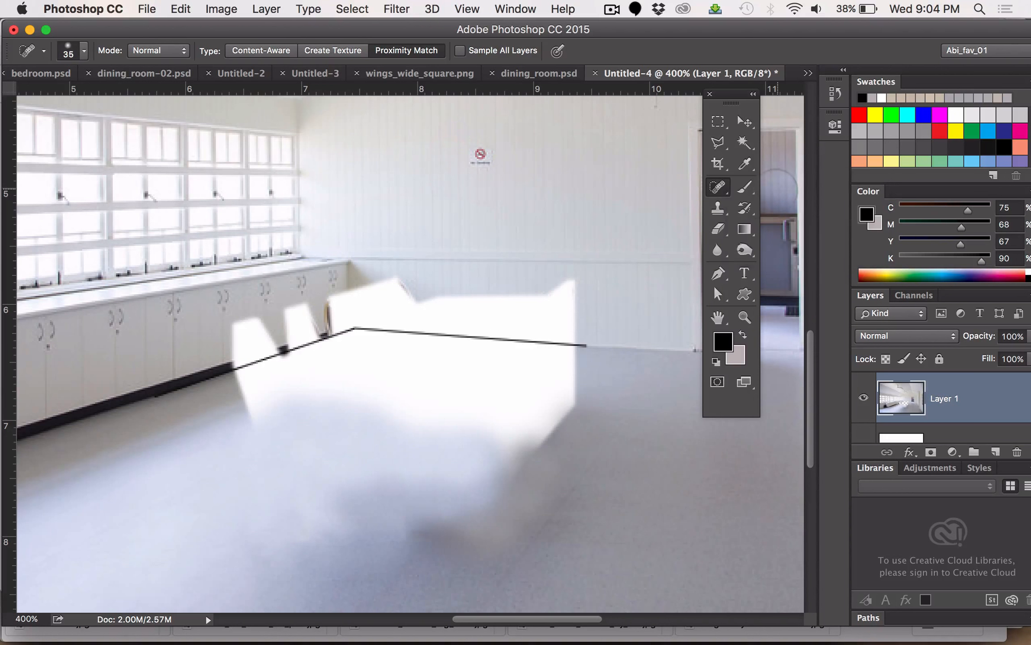
pyautogui.moveTo(331, 502); pyautogui.dragTo(358, 508)
pyautogui.moveTo(259, 535)
pyautogui.mouseDown()
pyautogui.moveTo(297, 542)
pyautogui.moveTo(269, 540)
pyautogui.mouseUp()
pyautogui.moveTo(305, 507); pyautogui.dragTo(353, 487)
pyautogui.press('alt+super+z')
pyautogui.press('alt+super+z')
# Step: Set up the Healing Brush with a size of 45 px and 0% hardness
pyautogui.click(718, 187)
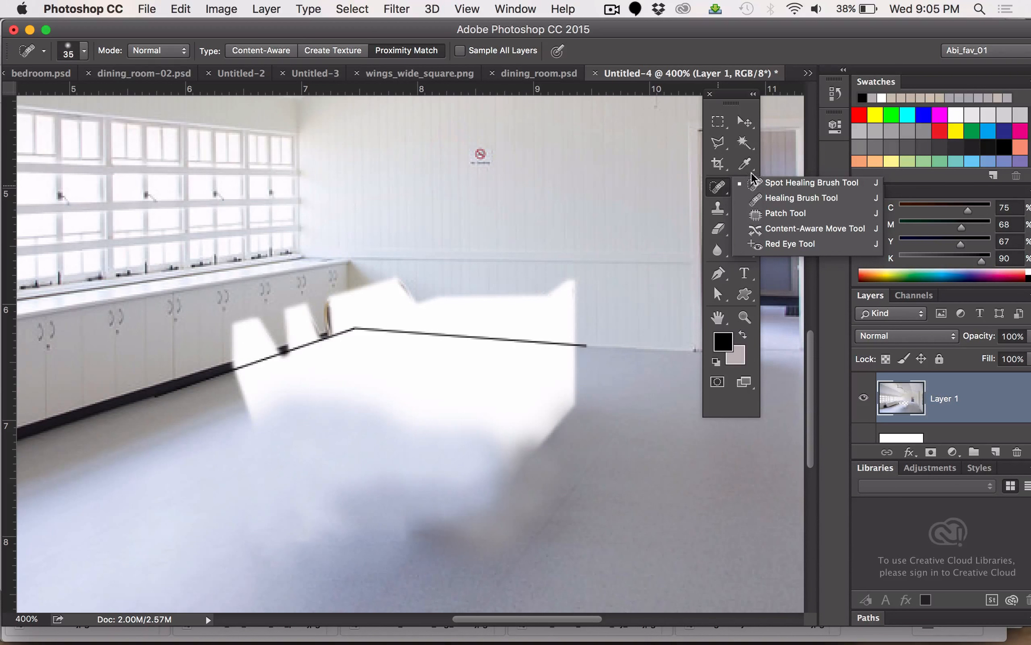
pyautogui.click(784, 202)
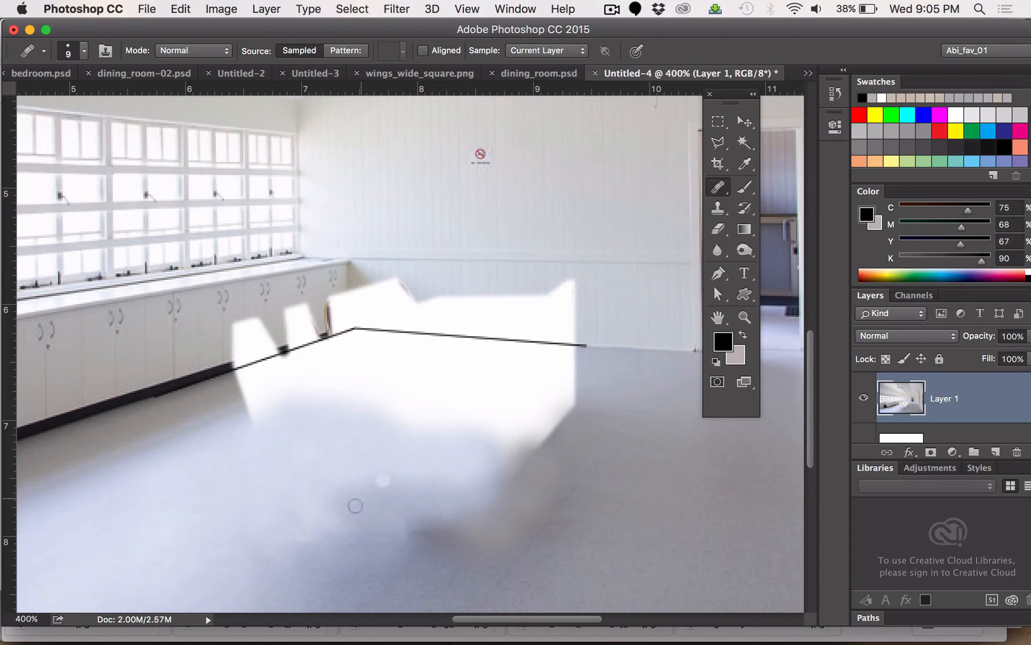
pyautogui.press(']')
pyautogui.press(']')
pyautogui.press(']')
pyautogui.press(']')
pyautogui.press(']')
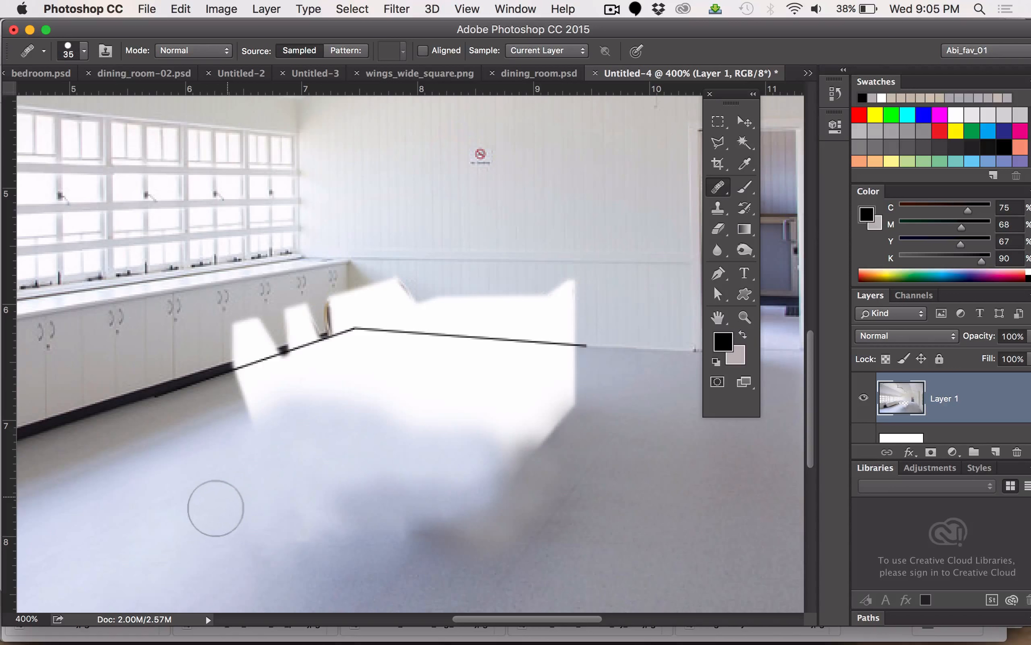
pyautogui.click(84, 51)
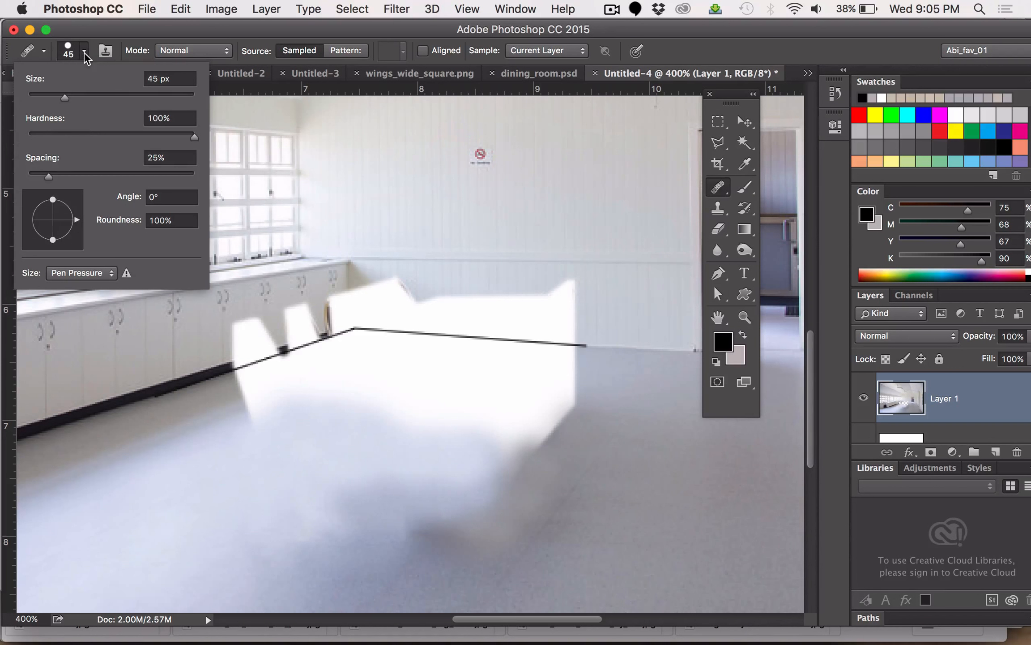
pyautogui.moveTo(39, 130); pyautogui.dragTo(24, 130)
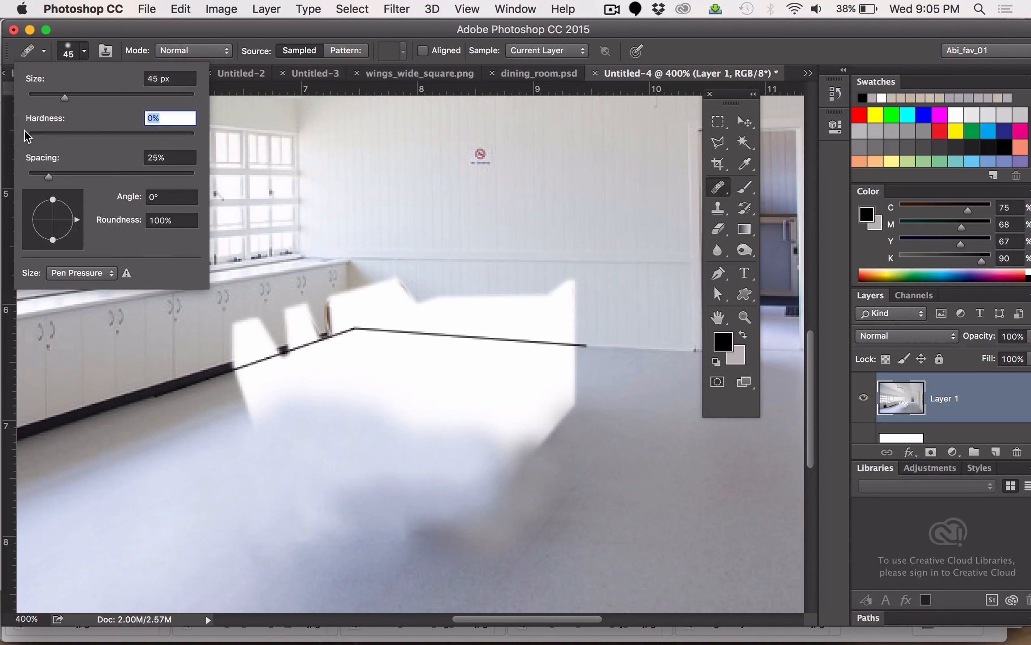
pyautogui.click(746, 48)
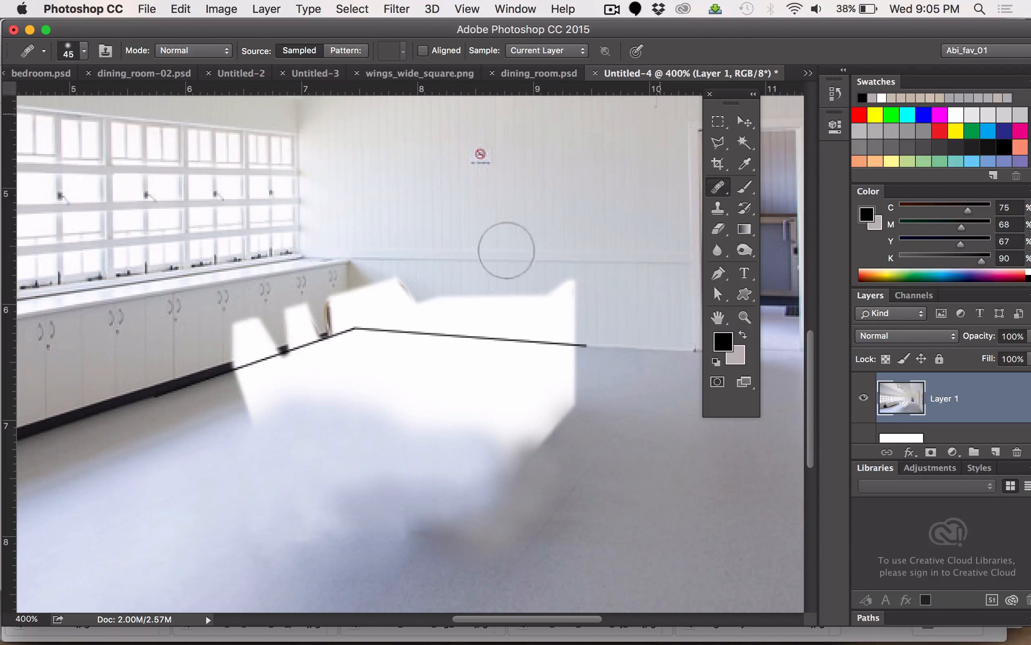
# Step: Try to heal the hole's cabinet-side corner with sampled floor using the Healing Brush, and undo the stroke
pyautogui.moveTo(330, 547); pyautogui.dragTo(327, 537)
pyautogui.keyDown('alt'); pyautogui.click(266, 511); pyautogui.keyUp('alt')
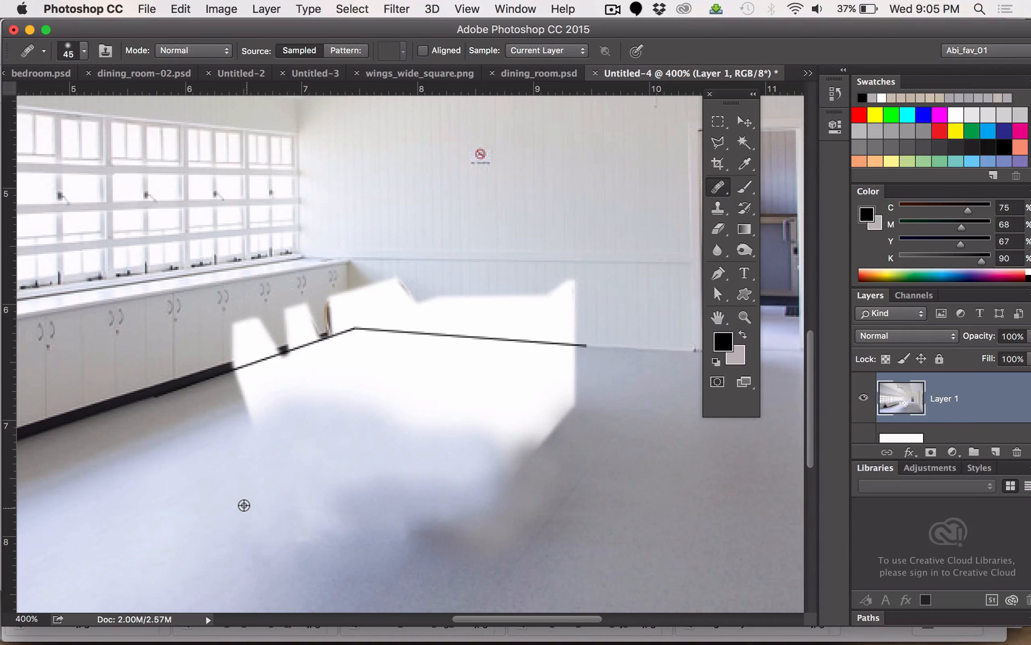
pyautogui.keyDown('alt'); pyautogui.click(244, 500); pyautogui.keyUp('alt')
pyautogui.keyDown('alt'); pyautogui.click(167, 498); pyautogui.keyUp('alt')
pyautogui.moveTo(252, 431); pyautogui.dragTo(277, 405)
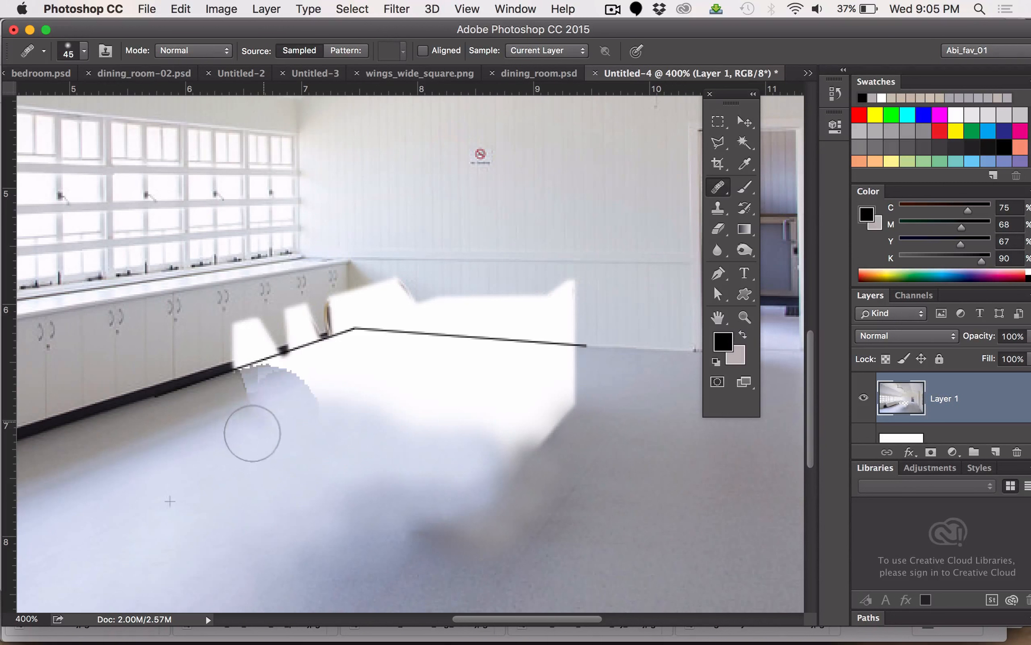
pyautogui.moveTo(491, 643)
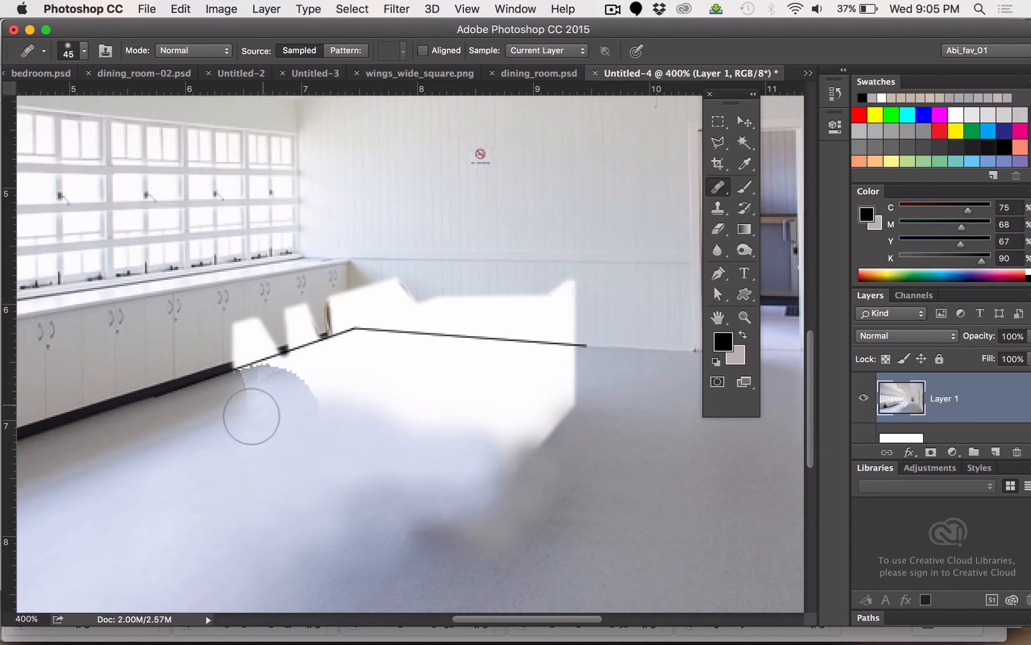
pyautogui.press('super+z')
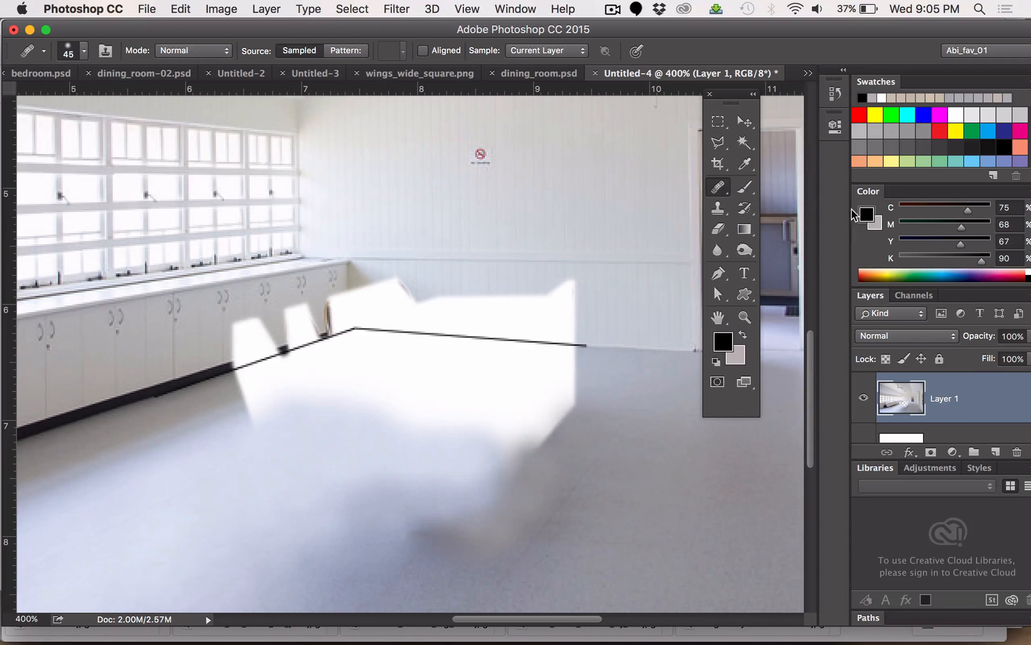
# Step: Clone sampled floor over the middle of the hole and the darker patch in front of it with the Clone Stamp
pyautogui.click(719, 208)
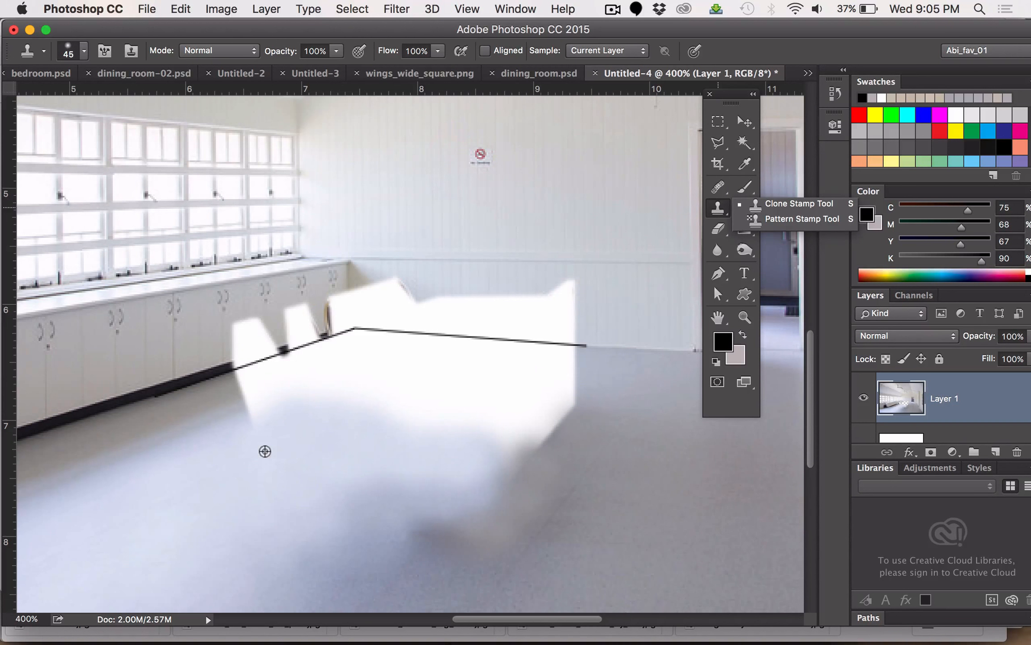
pyautogui.keyDown('alt'); pyautogui.click(202, 467); pyautogui.keyUp('alt')
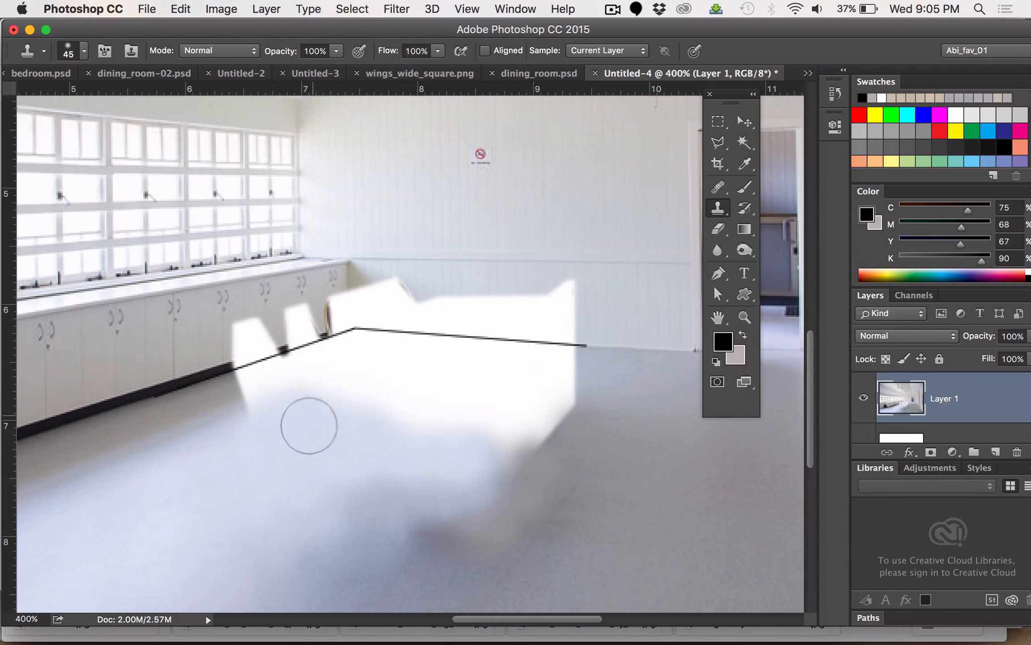
pyautogui.moveTo(309, 425)
pyautogui.mouseDown()
pyautogui.moveTo(368, 396)
pyautogui.moveTo(384, 409)
pyautogui.moveTo(420, 392)
pyautogui.moveTo(386, 429)
pyautogui.mouseUp()
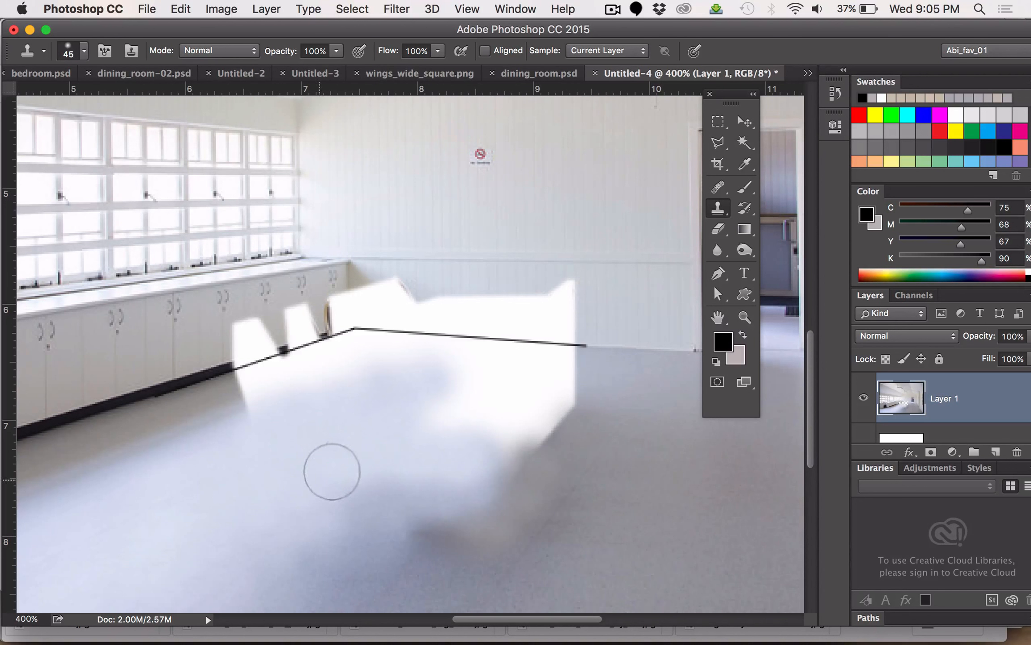
pyautogui.moveTo(416, 398); pyautogui.dragTo(448, 385)
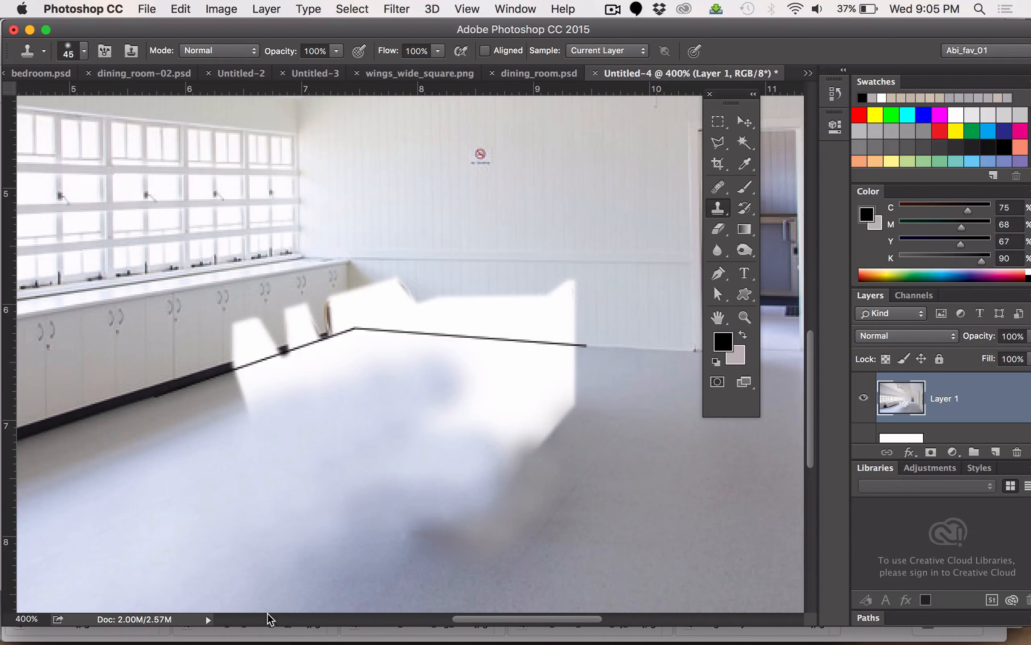
pyautogui.keyDown('alt'); pyautogui.click(330, 556); pyautogui.keyUp('alt')
pyautogui.moveTo(373, 484)
pyautogui.mouseDown()
pyautogui.moveTo(315, 534)
pyautogui.moveTo(341, 510)
pyautogui.mouseUp()
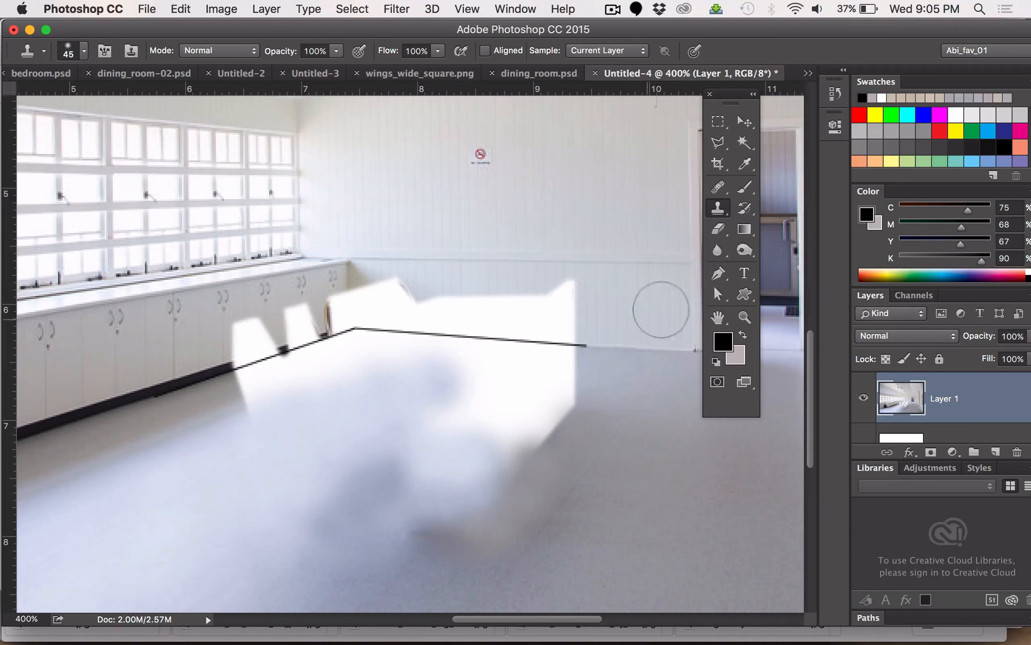
# Step: Blend the cloned patches across the front and middle of the floor with the Healing Brush
pyautogui.click(718, 189)
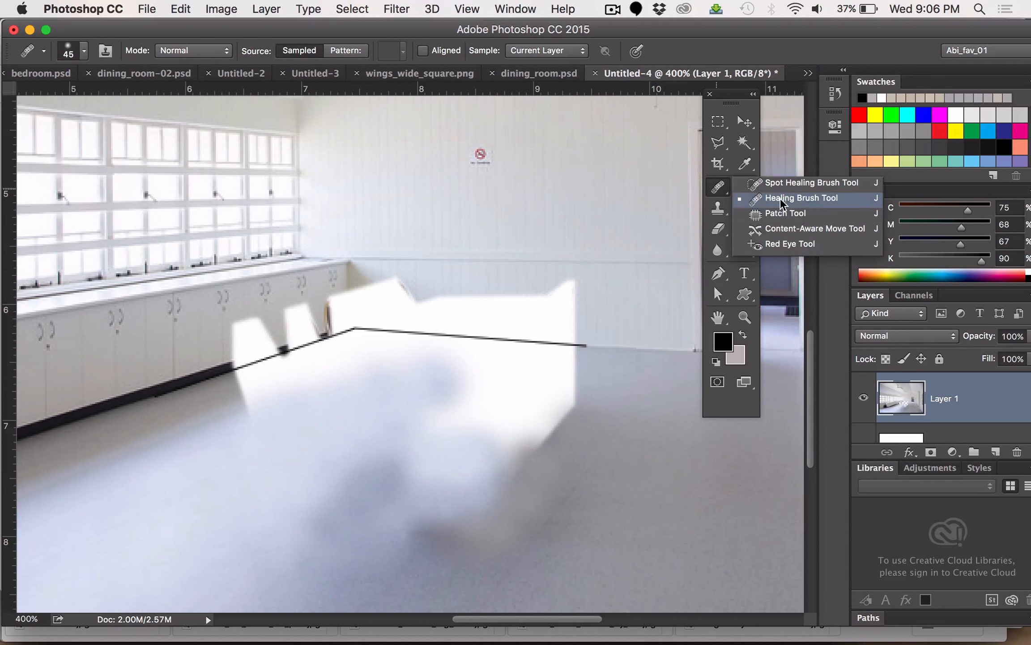
pyautogui.click(268, 552)
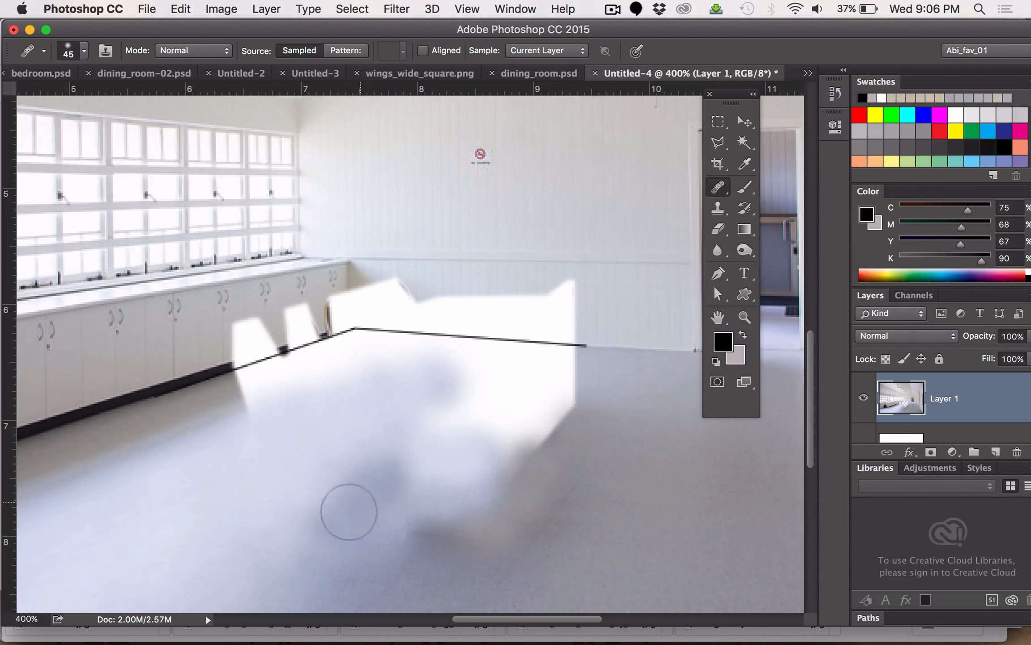
pyautogui.moveTo(400, 493)
pyautogui.mouseDown()
pyautogui.moveTo(364, 488)
pyautogui.moveTo(311, 502)
pyautogui.moveTo(384, 470)
pyautogui.moveTo(293, 529)
pyautogui.mouseUp()
pyautogui.moveTo(488, 530); pyautogui.dragTo(545, 514)
pyautogui.moveTo(513, 489); pyautogui.dragTo(500, 486)
pyautogui.moveTo(251, 537); pyautogui.dragTo(248, 522)
pyautogui.moveTo(383, 426); pyautogui.dragTo(366, 431)
pyautogui.moveTo(361, 553); pyautogui.dragTo(347, 582)
pyautogui.keyDown('alt'); pyautogui.click(500, 546); pyautogui.keyUp('alt')
pyautogui.click(495, 549)
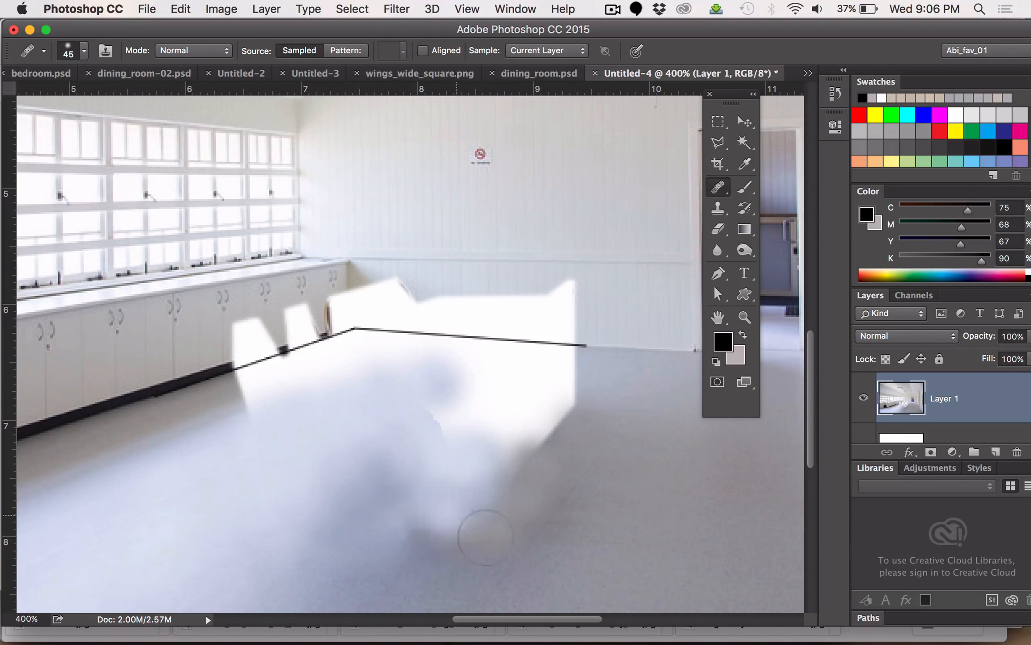
pyautogui.click(544, 543)
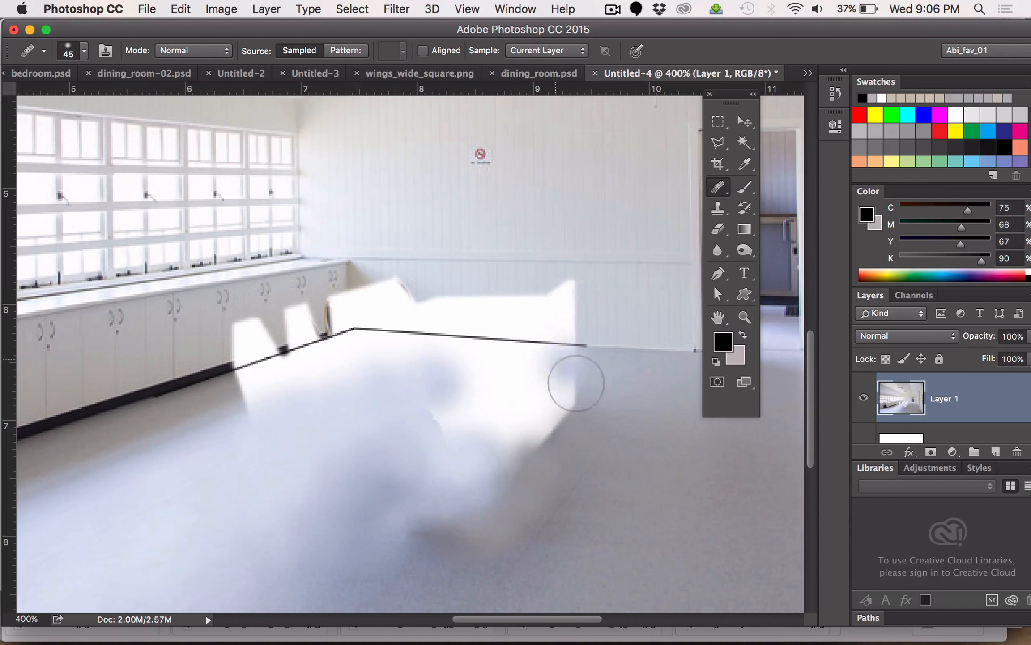
# Step: Clone sampled floor over the ragged edge in the middle of the hole and on towards the back wall
pyautogui.click(718, 207)
pyautogui.keyDown('alt'); pyautogui.click(219, 466); pyautogui.keyUp('alt')
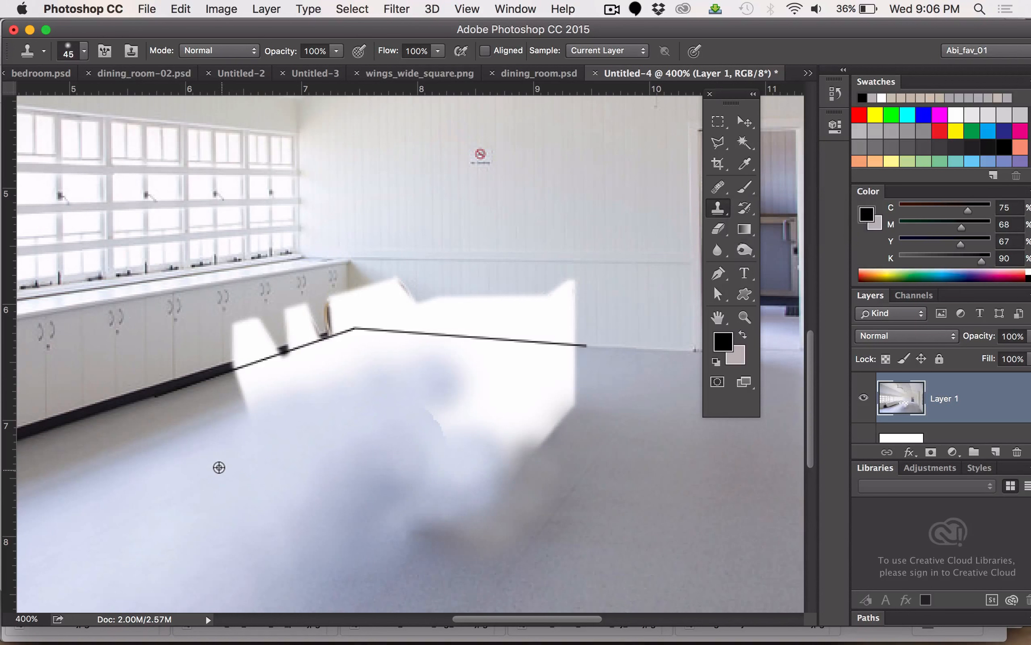
pyautogui.keyDown('alt'); pyautogui.click(334, 465); pyautogui.keyUp('alt')
pyautogui.click(431, 422)
pyautogui.click(440, 412)
pyautogui.click(456, 384)
pyautogui.moveTo(455, 383); pyautogui.dragTo(470, 373)
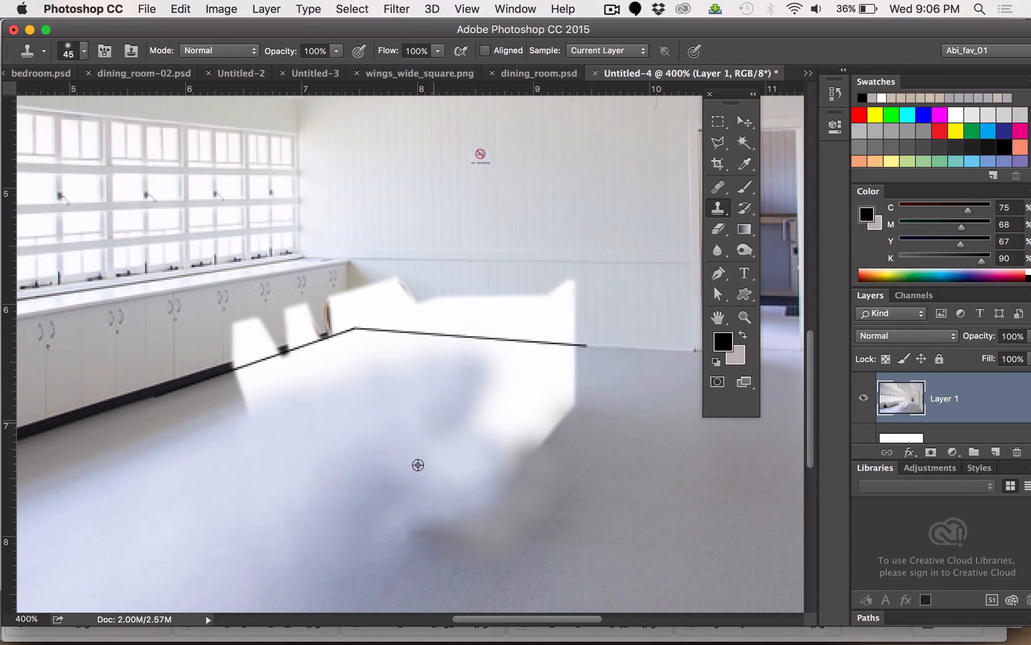
# Step: Clone sampled floor over the dark front notch and the uneven light patches in the middle of the hole
pyautogui.keyDown('alt'); pyautogui.click(354, 556); pyautogui.keyUp('alt')
pyautogui.click(413, 530)
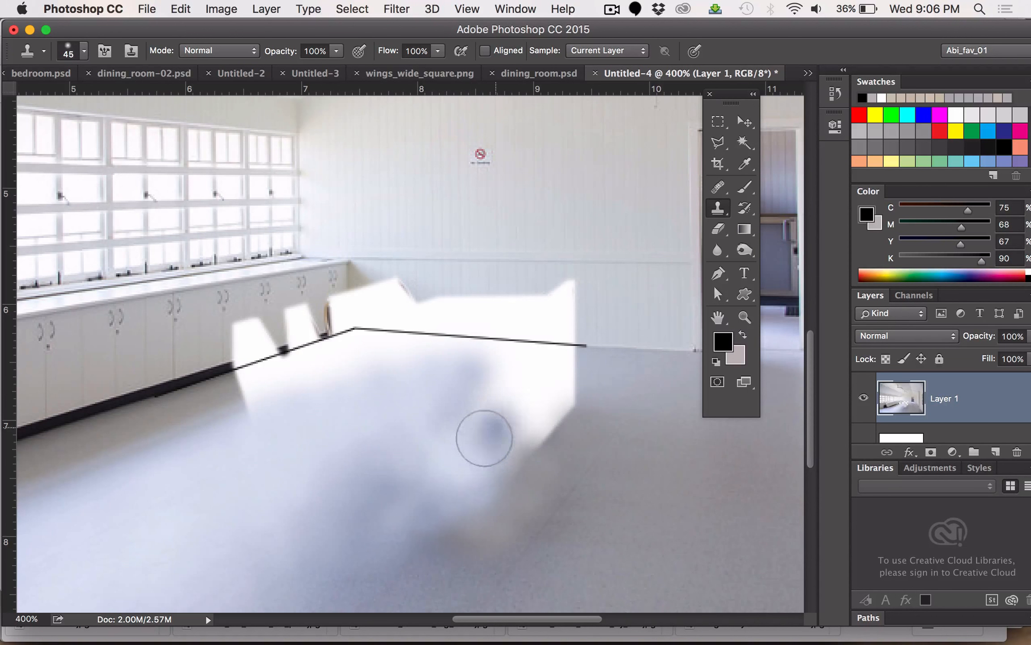
pyautogui.keyDown('alt'); pyautogui.click(410, 490); pyautogui.keyUp('alt')
pyautogui.keyDown('alt'); pyautogui.click(451, 464); pyautogui.keyUp('alt')
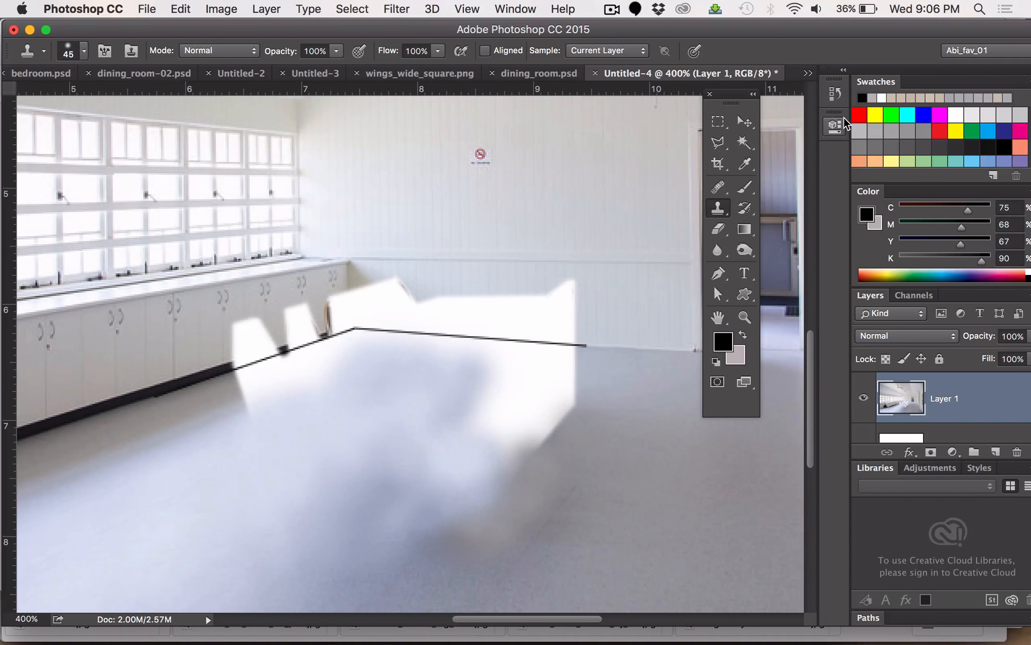
# Step: Smooth the shadowy cloned area at the front of the floor with short Healing Brush strokes
pyautogui.click(719, 188)
pyautogui.moveTo(333, 493)
pyautogui.mouseDown()
pyautogui.moveTo(293, 516)
pyautogui.moveTo(382, 522)
pyautogui.moveTo(404, 512)
pyautogui.moveTo(402, 494)
pyautogui.moveTo(360, 493)
pyautogui.mouseUp()
pyautogui.click(315, 500)
pyautogui.click(353, 521)
pyautogui.click(381, 523)
pyautogui.click(404, 513)
pyautogui.click(392, 487)
# Step: Try to heal the white edges of the hole on the door side and cabinet side, and undo both strokes
pyautogui.click(486, 415)
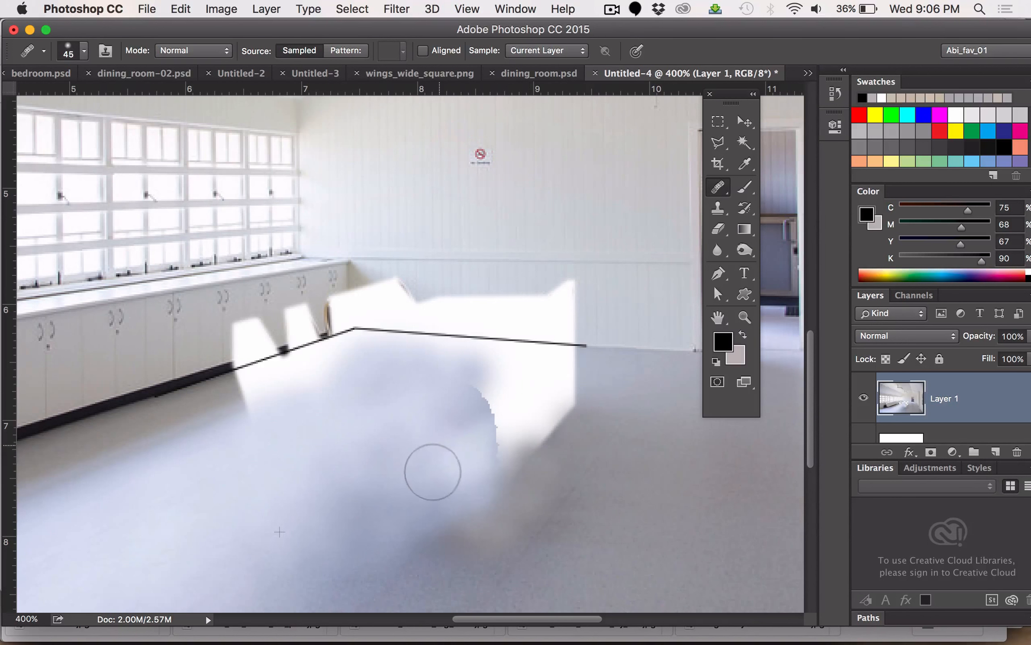
pyautogui.press('super+z')
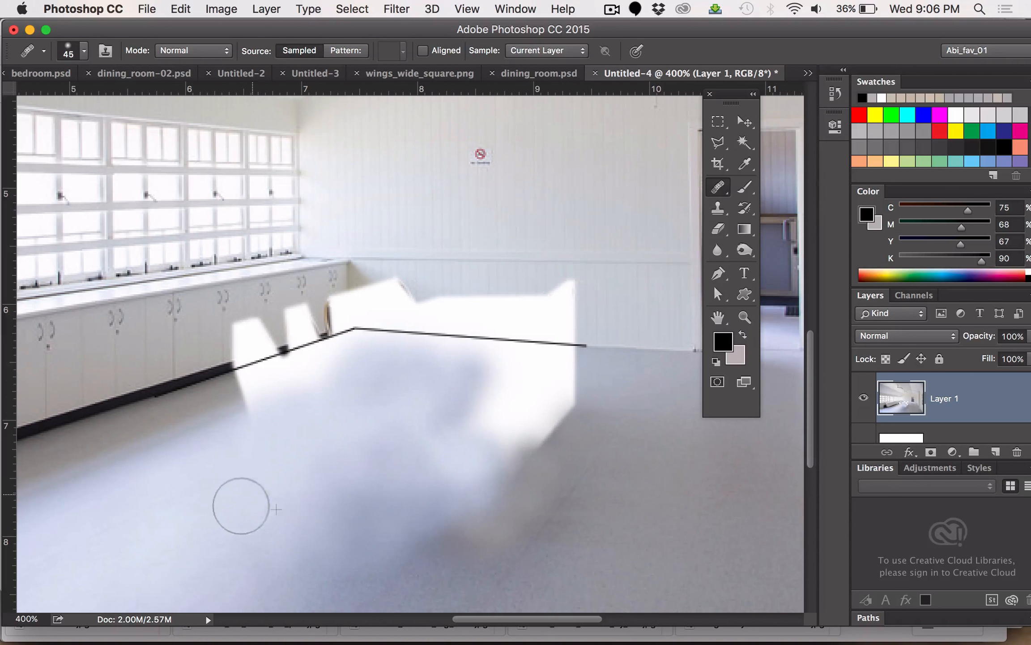
pyautogui.click(274, 399)
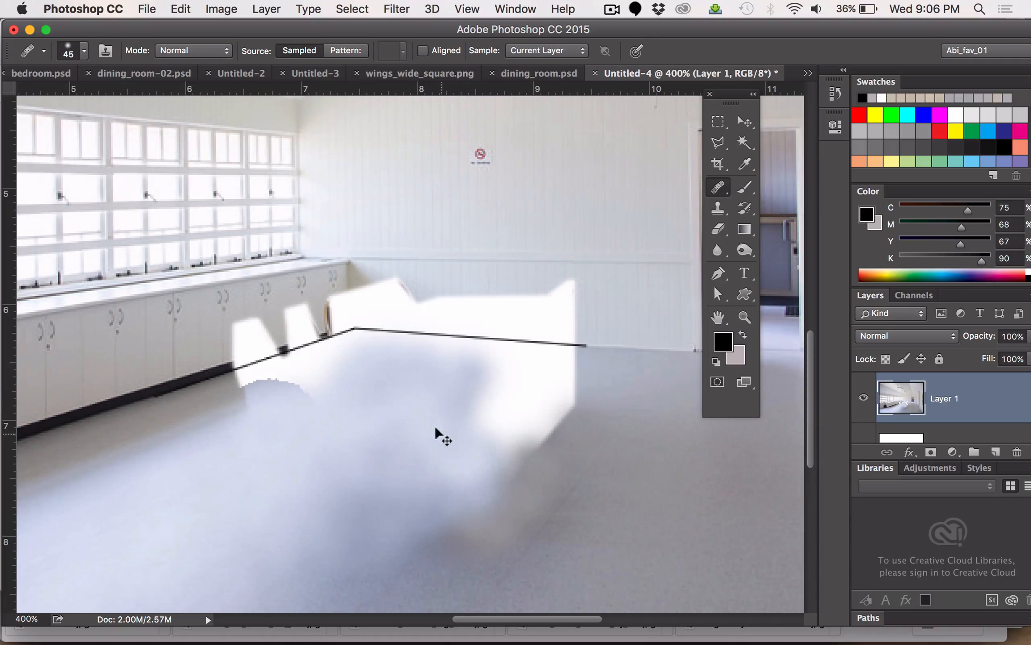
pyautogui.press('super+z')
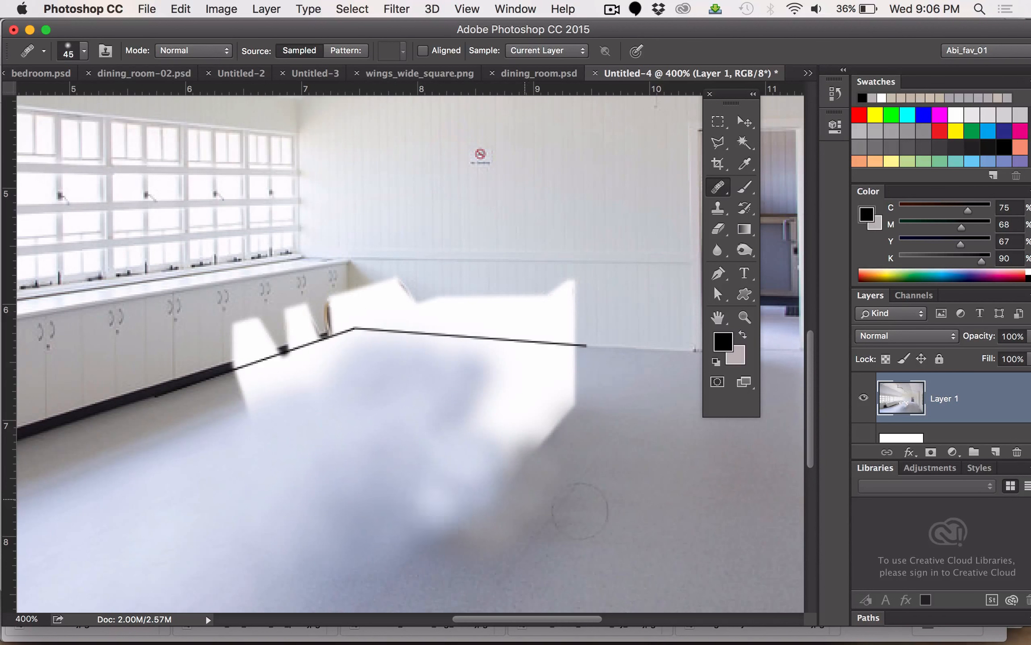
# Step: Select the first white chair gap in the cabinet front, just above the guide line, with the Polygonal Lasso
pyautogui.press('z')
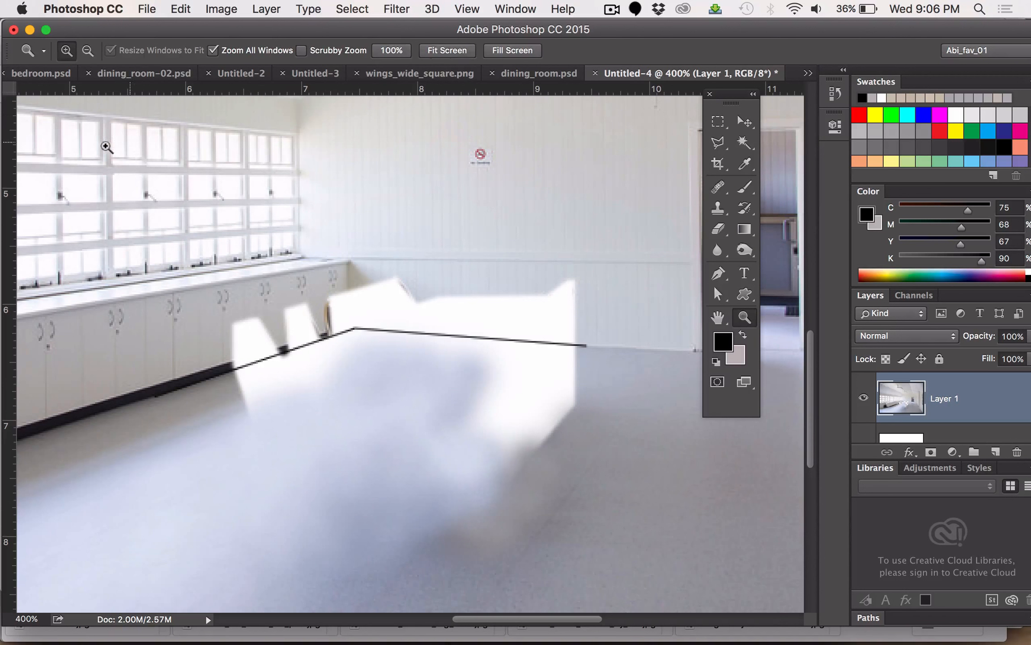
pyautogui.moveTo(199, 271); pyautogui.dragTo(428, 421)
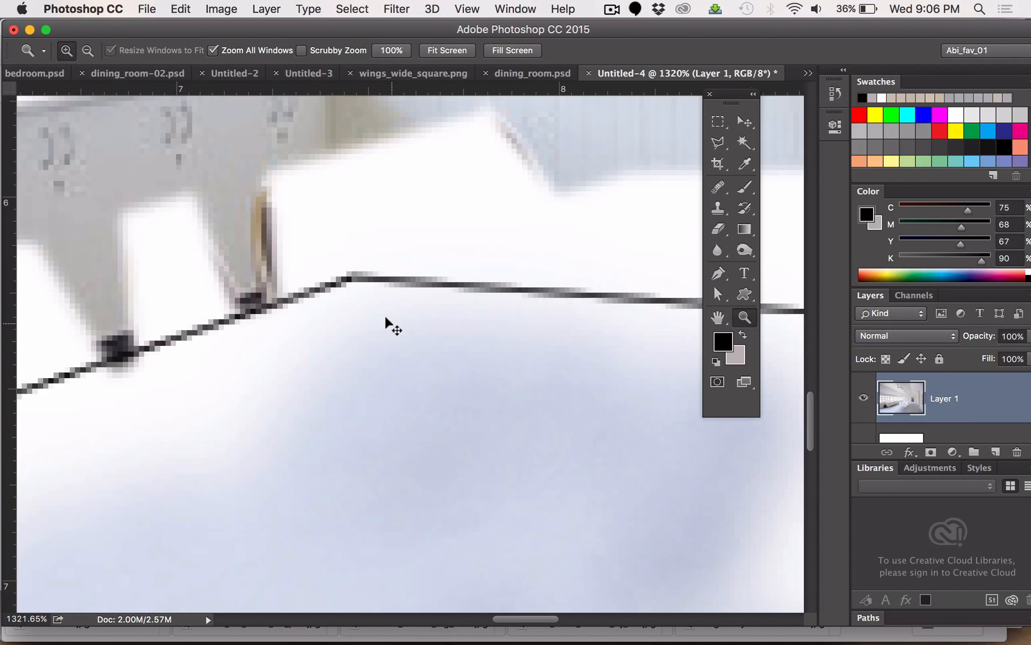
pyautogui.press('super+minus')
pyautogui.press('super+minus')
pyautogui.press('super+minus')
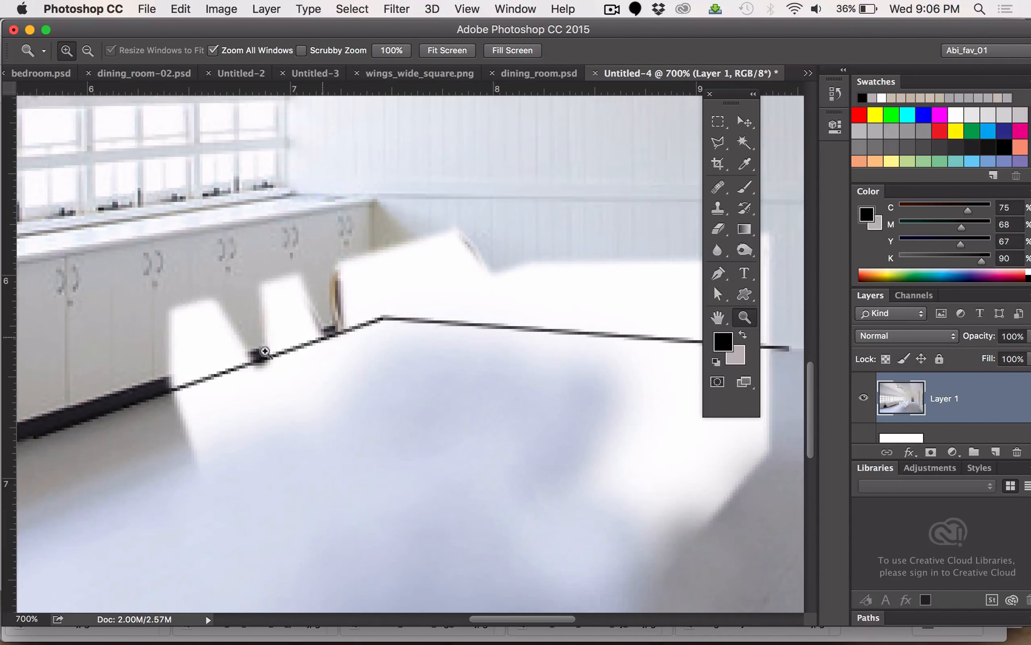
pyautogui.click(718, 143)
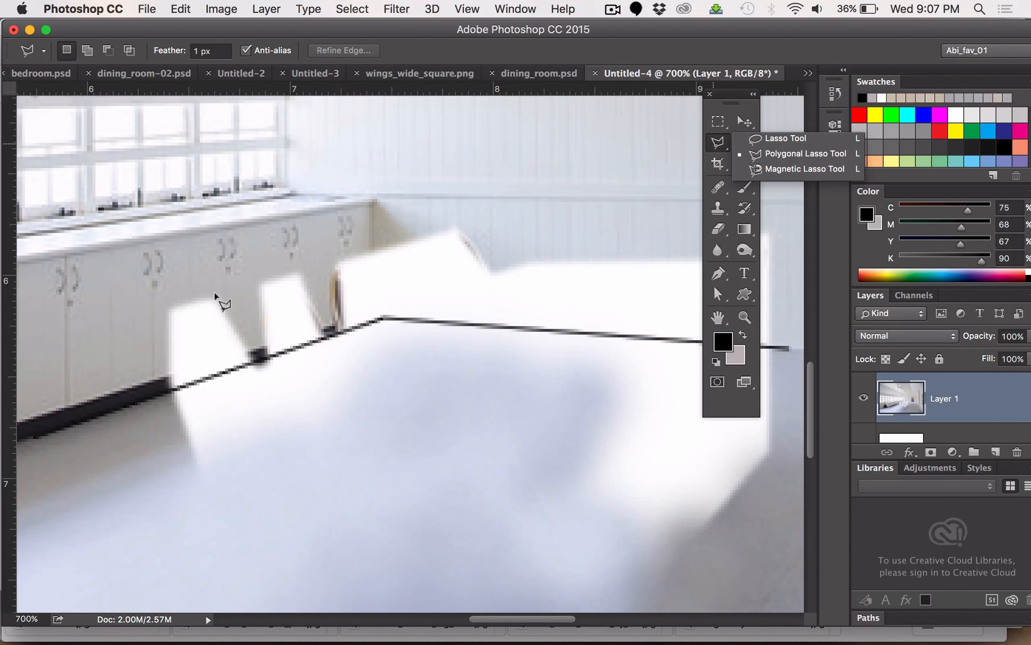
pyautogui.click(157, 376)
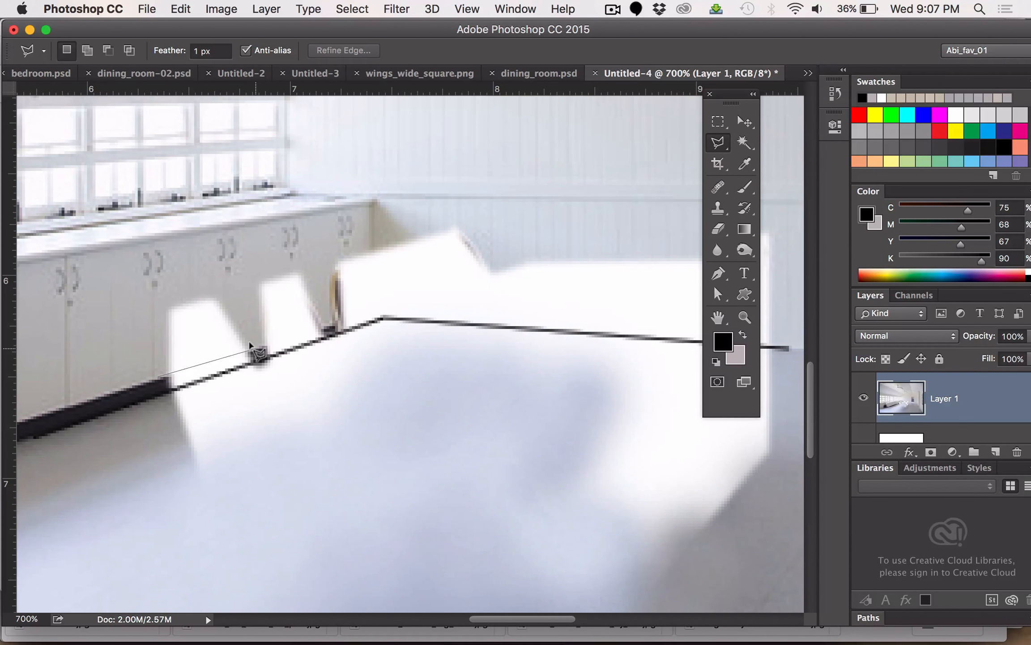
pyautogui.press('Escape')
pyautogui.click(166, 377)
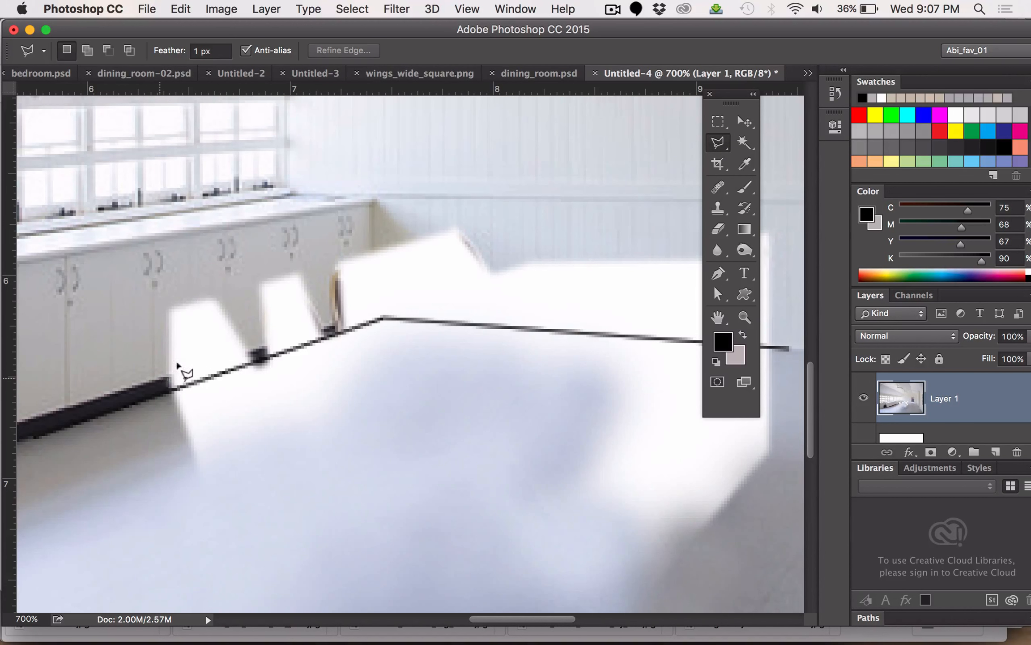
pyautogui.click(255, 352)
pyautogui.click(222, 282)
pyautogui.click(170, 288)
pyautogui.click(162, 317)
pyautogui.click(167, 371)
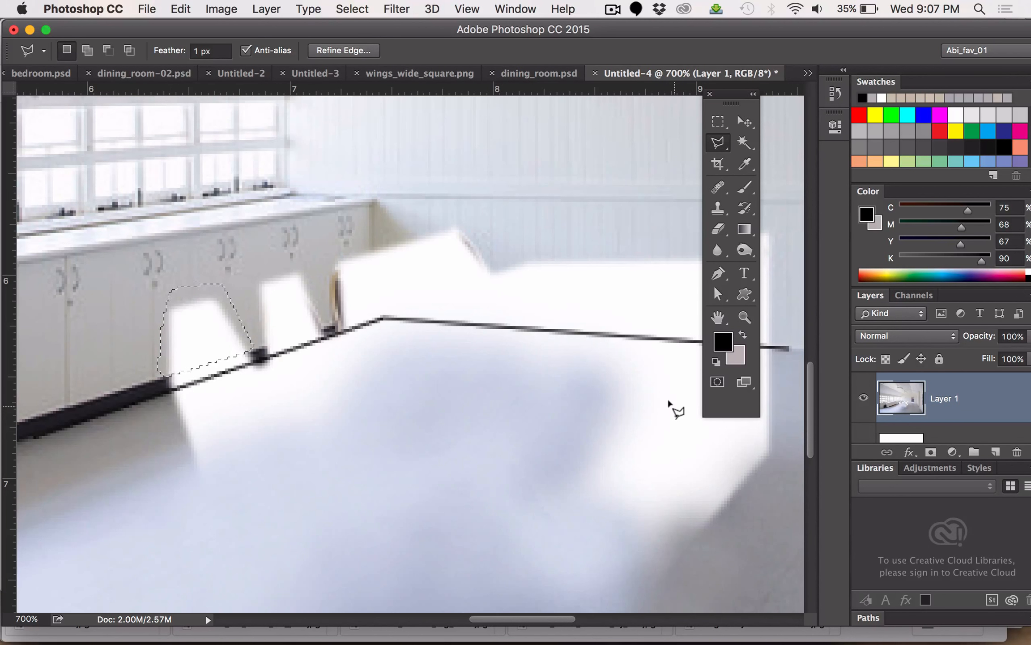
# Step: Fill the selected gap with cloned cabinet-door surface using the Clone Stamp at a brush size of 9 px
pyautogui.click(721, 205)
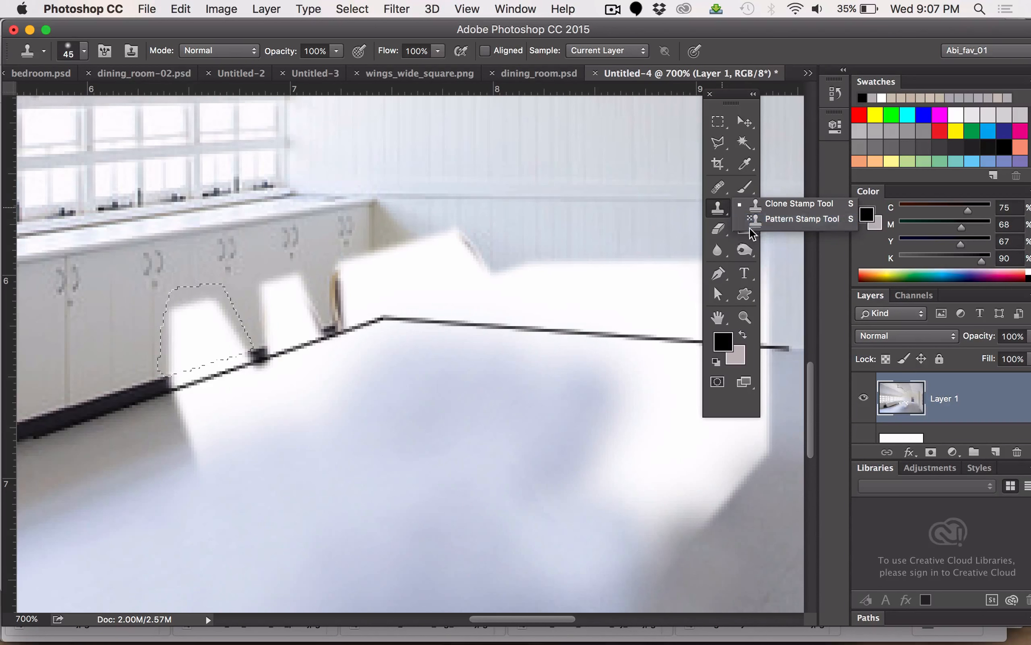
pyautogui.press('[')
pyautogui.press('[')
pyautogui.press('[')
pyautogui.press('[')
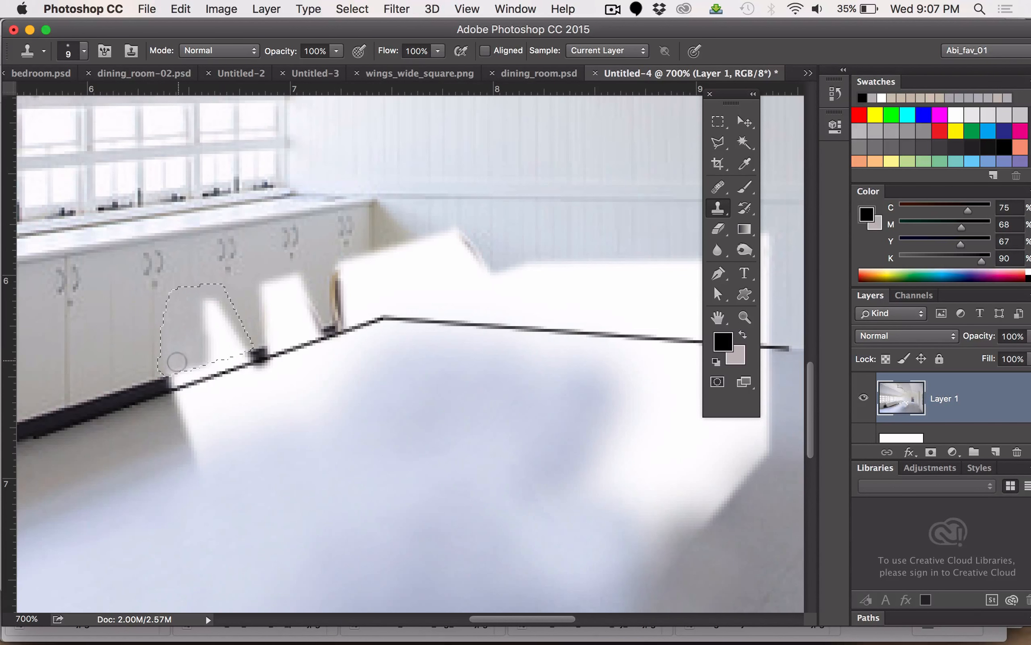
pyautogui.keyDown('alt'); pyautogui.click(204, 252); pyautogui.keyUp('alt')
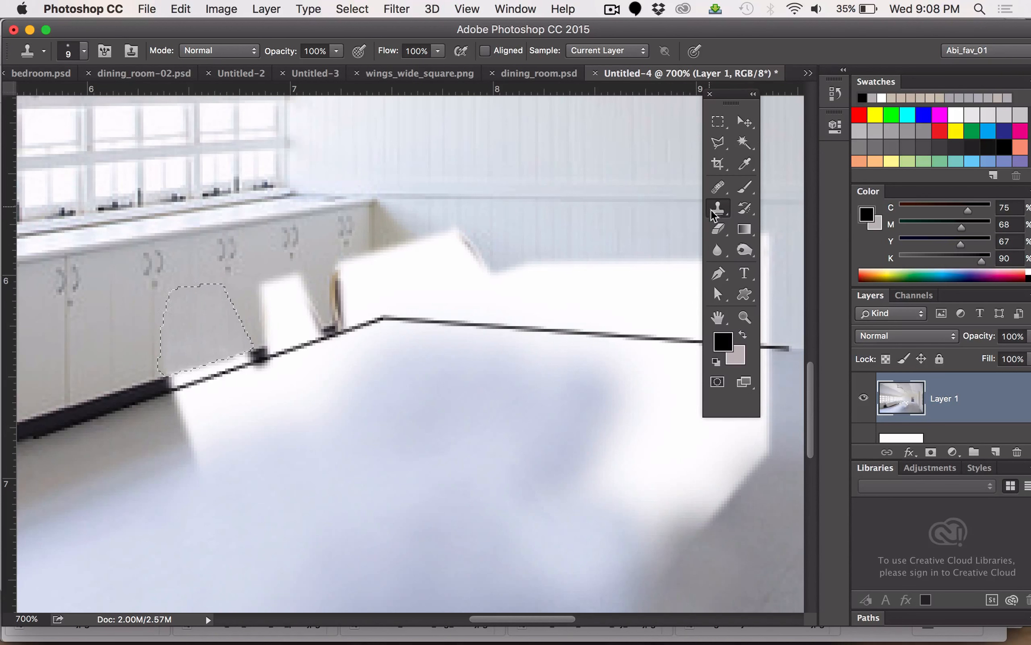
# Step: Blend the cloned cabinet patch using the Healing Brush at a size of 9 px, and clear the selection
pyautogui.click(718, 187)
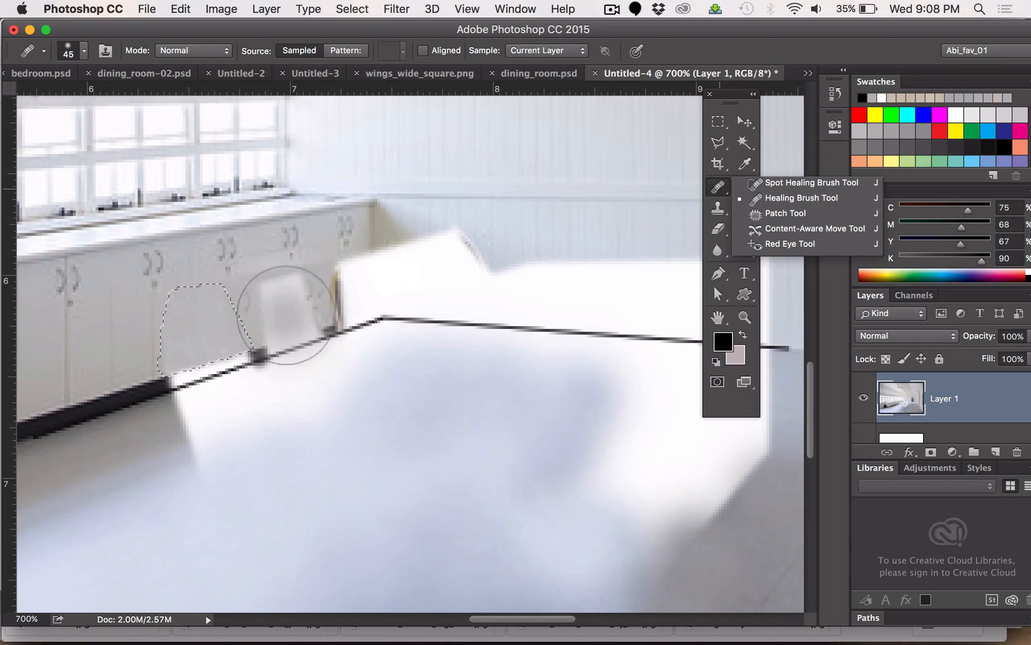
pyautogui.press('[')
pyautogui.press('[')
pyautogui.press('[')
pyautogui.press('[')
pyautogui.press('[')
pyautogui.click(285, 316)
pyautogui.press('[')
pyautogui.press('[')
pyautogui.press('[')
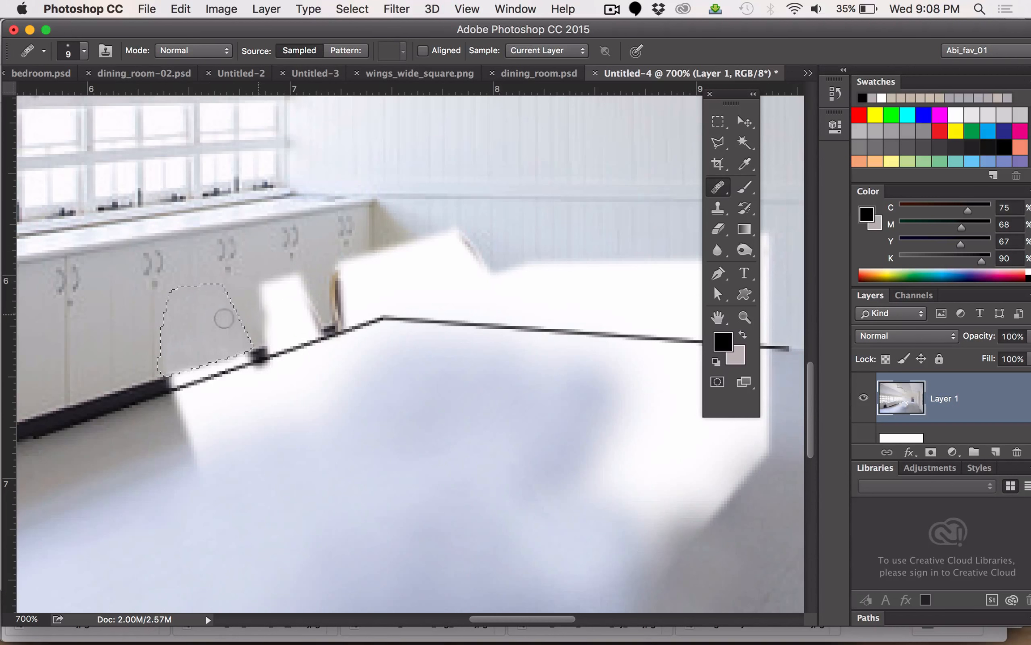
pyautogui.keyDown('alt'); pyautogui.click(181, 305); pyautogui.keyUp('alt')
pyautogui.press('super+d')
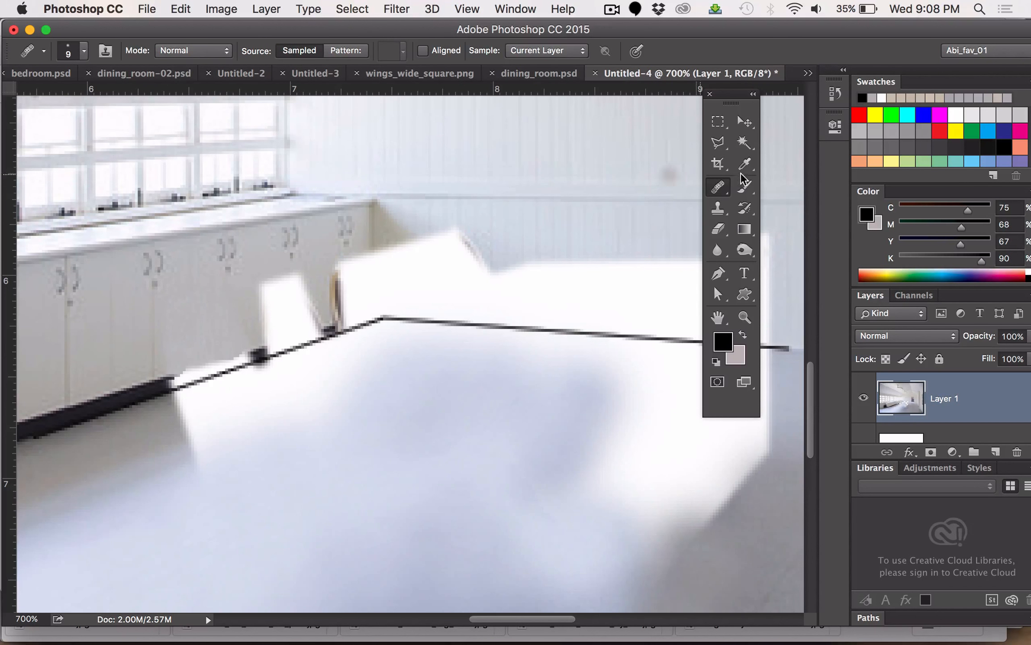
# Step: Select a narrow strip around the seam below the second pair of cabinet handles with the Polygonal Lasso and copy it to a new layer
pyautogui.click(719, 143)
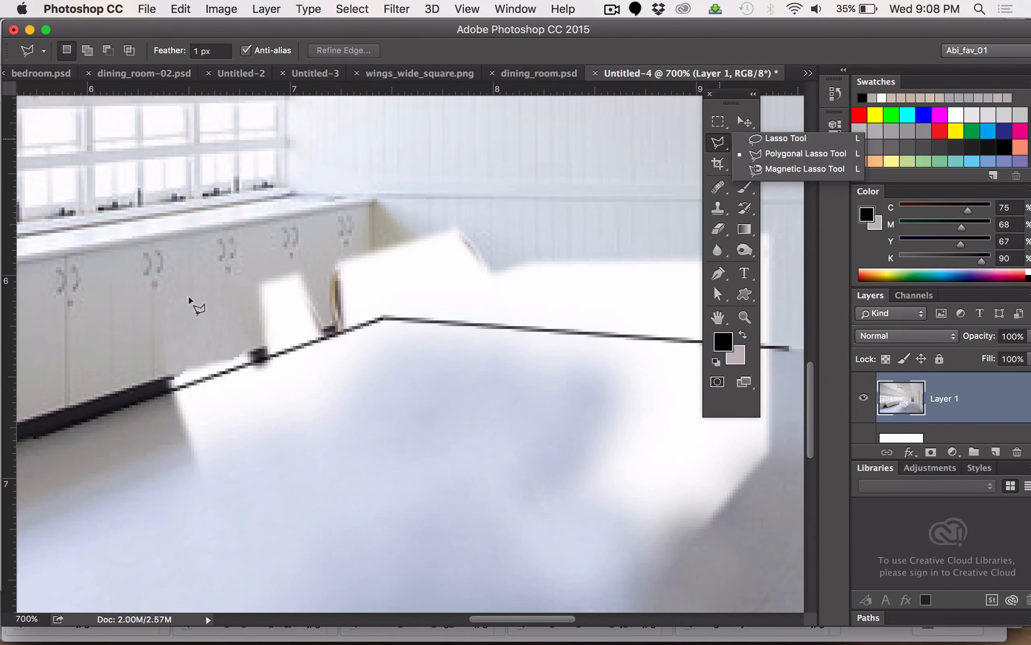
pyautogui.click(144, 286)
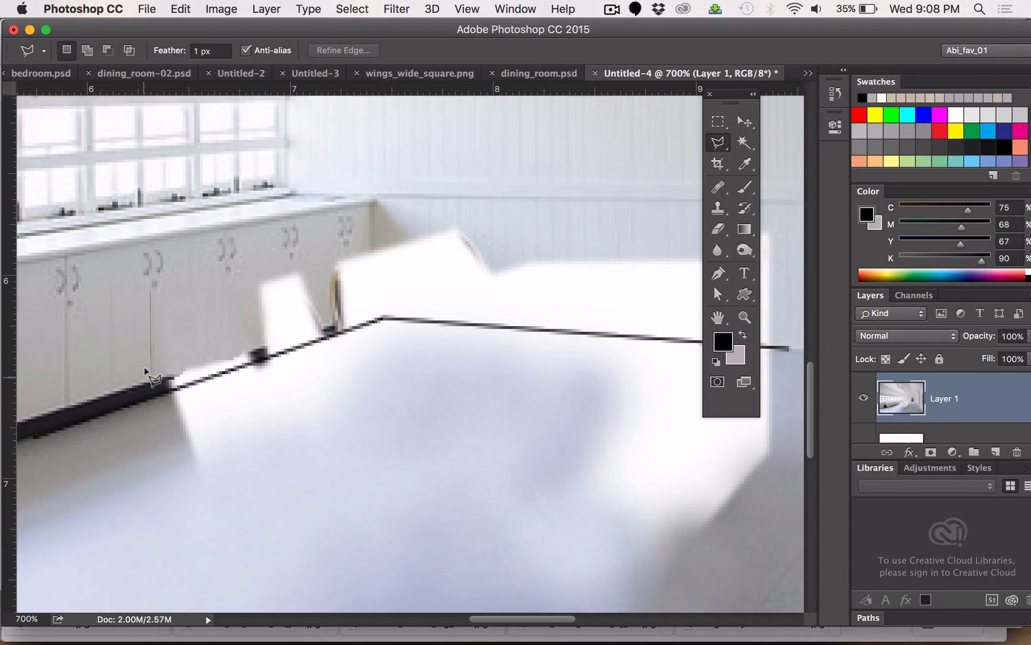
pyautogui.click(144, 373)
pyautogui.click(156, 373)
pyautogui.click(150, 288)
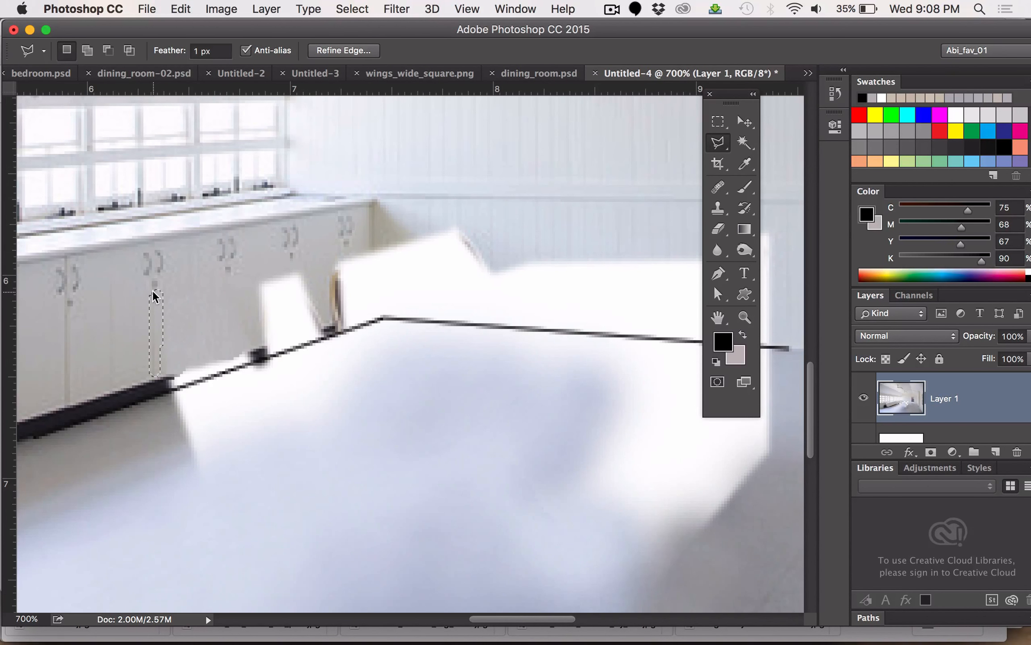
pyautogui.press('super+j')
# Step: Move the copied seam strip across to the neighbouring cabinet door, stretching its height to 129.73% and rotating it -1.88°
pyautogui.press('v')
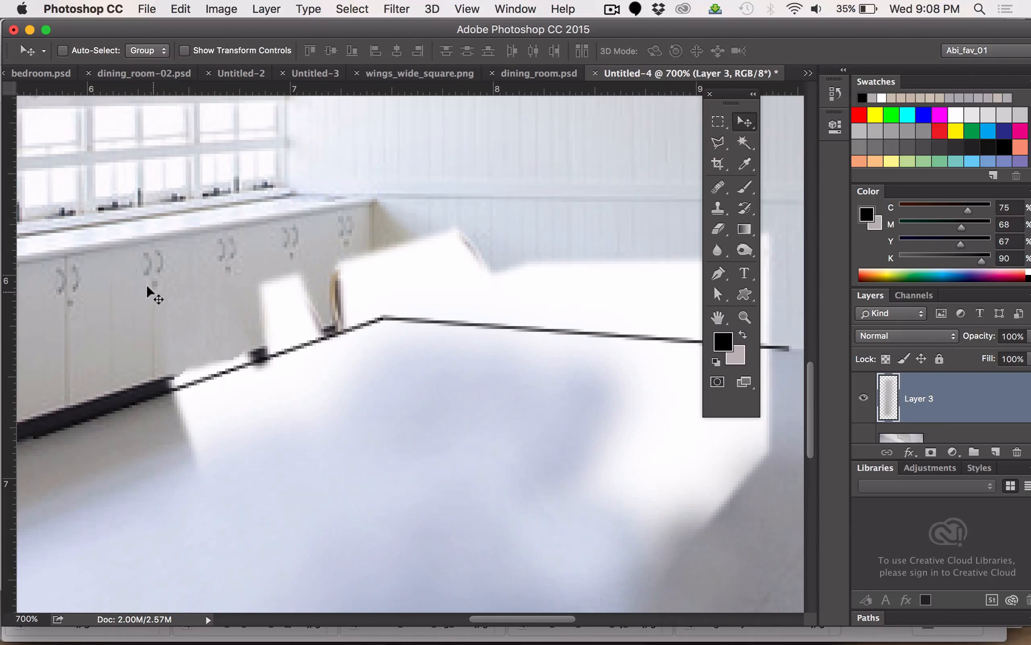
pyautogui.moveTo(150, 312); pyautogui.dragTo(198, 299)
pyautogui.moveTo(403, 641)
pyautogui.press('super+t')
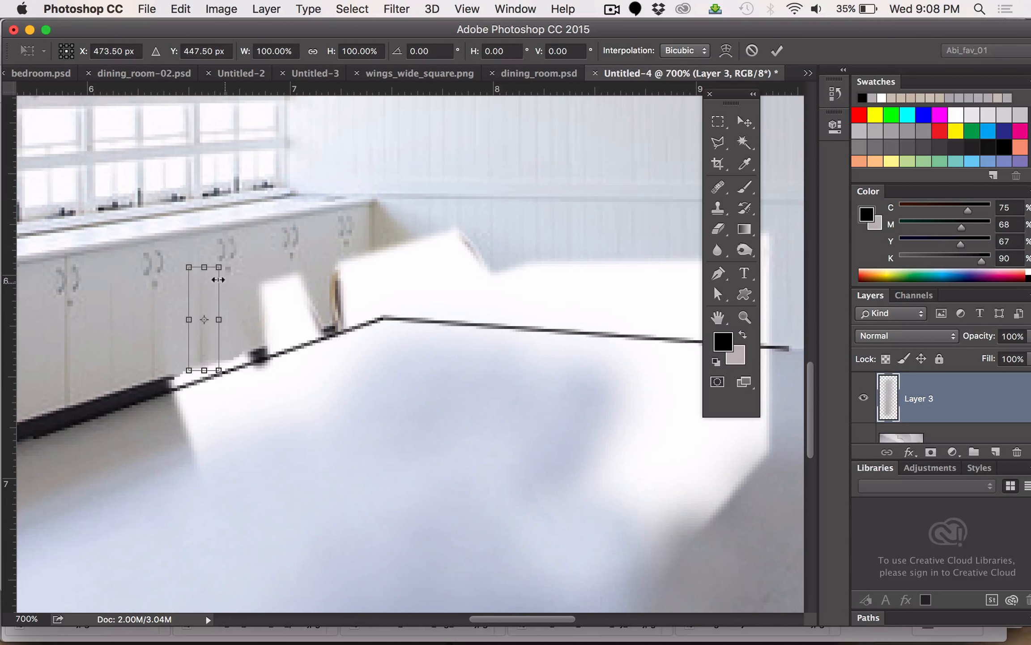
pyautogui.moveTo(202, 264); pyautogui.dragTo(204, 232)
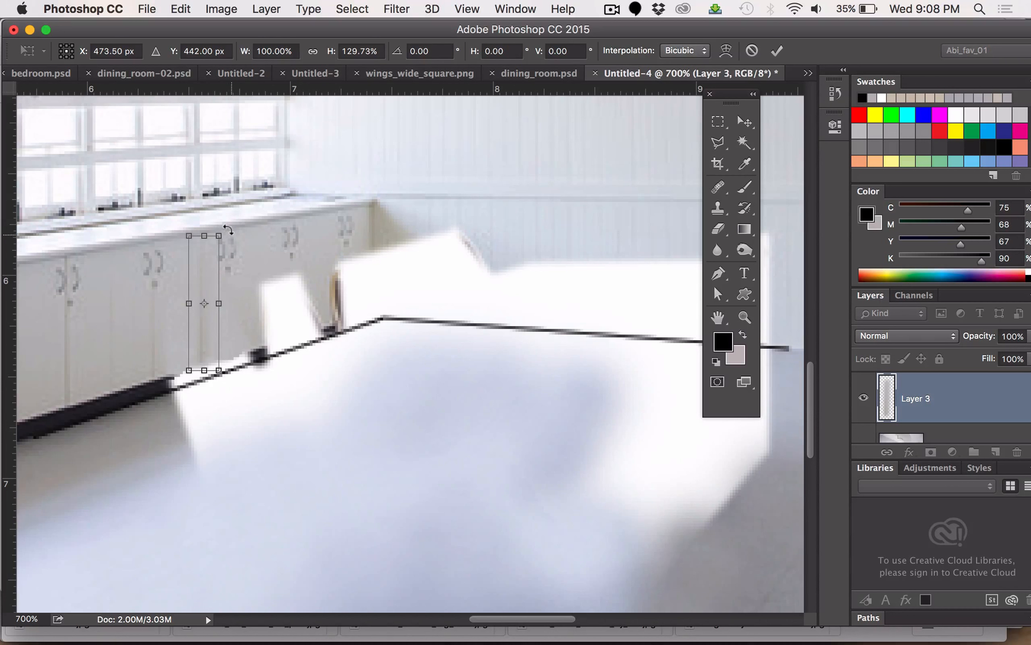
pyautogui.moveTo(228, 226); pyautogui.dragTo(228, 230)
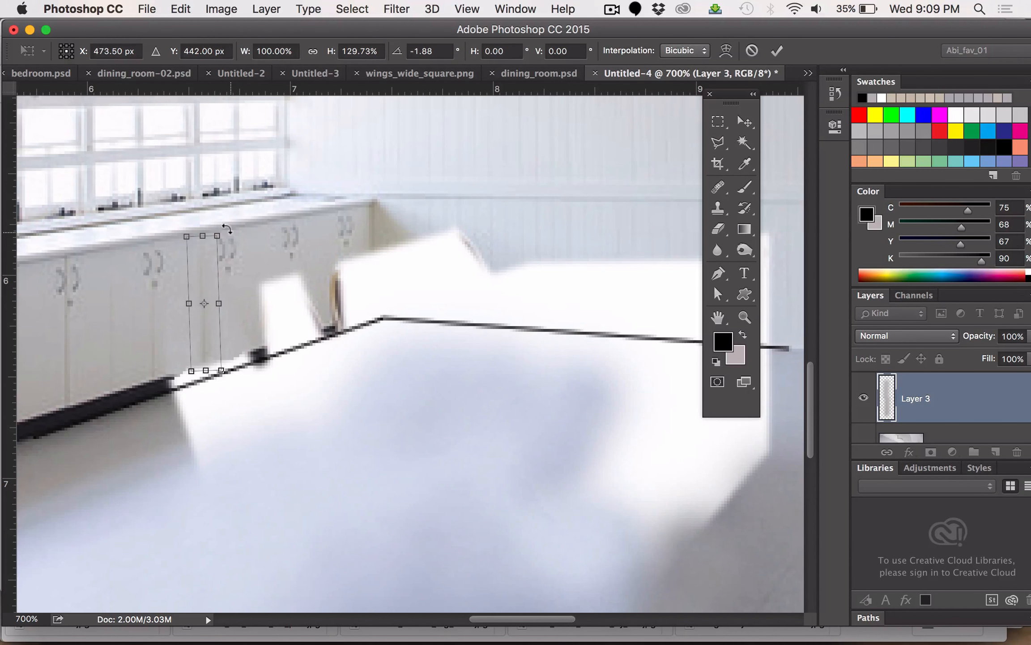
pyautogui.press('Return')
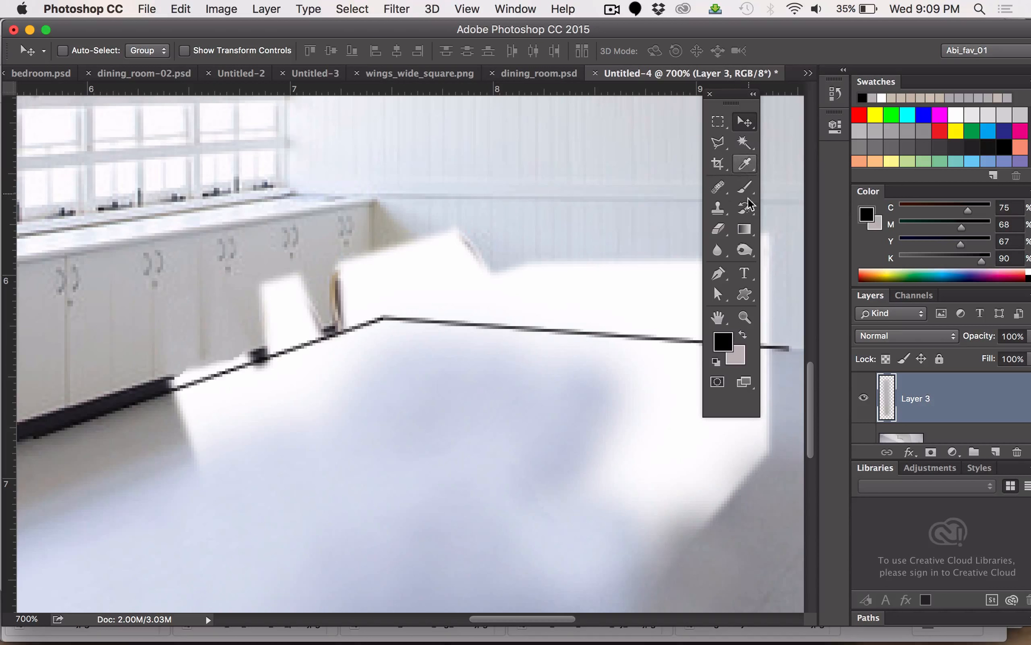
# Step: Sample the dark kickboard below the cabinets as the foreground colour, #2d2e31
pyautogui.press('i')
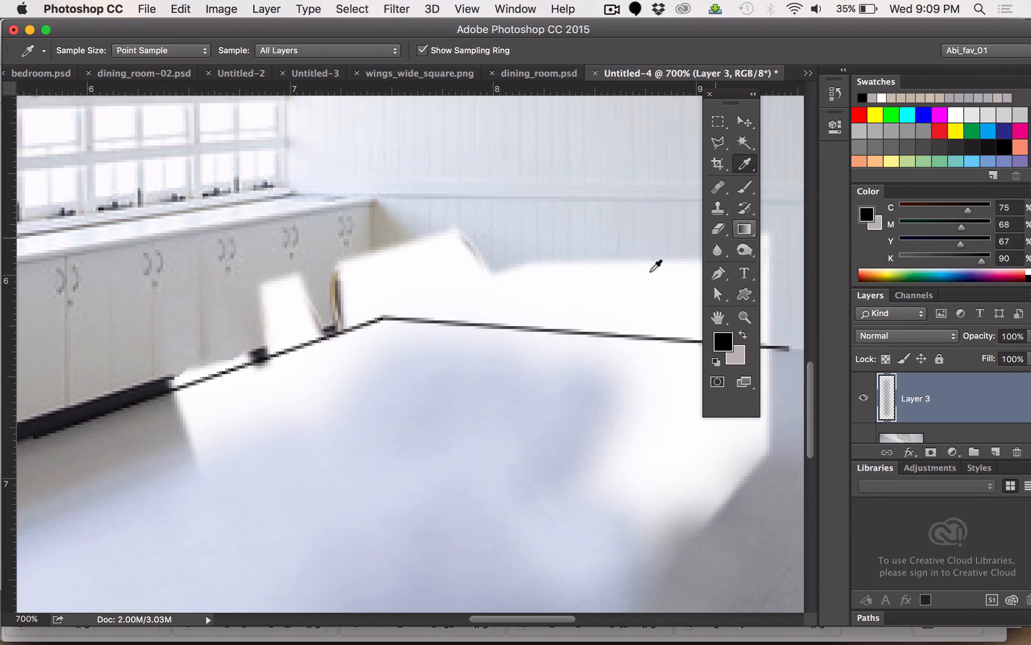
pyautogui.click(149, 388)
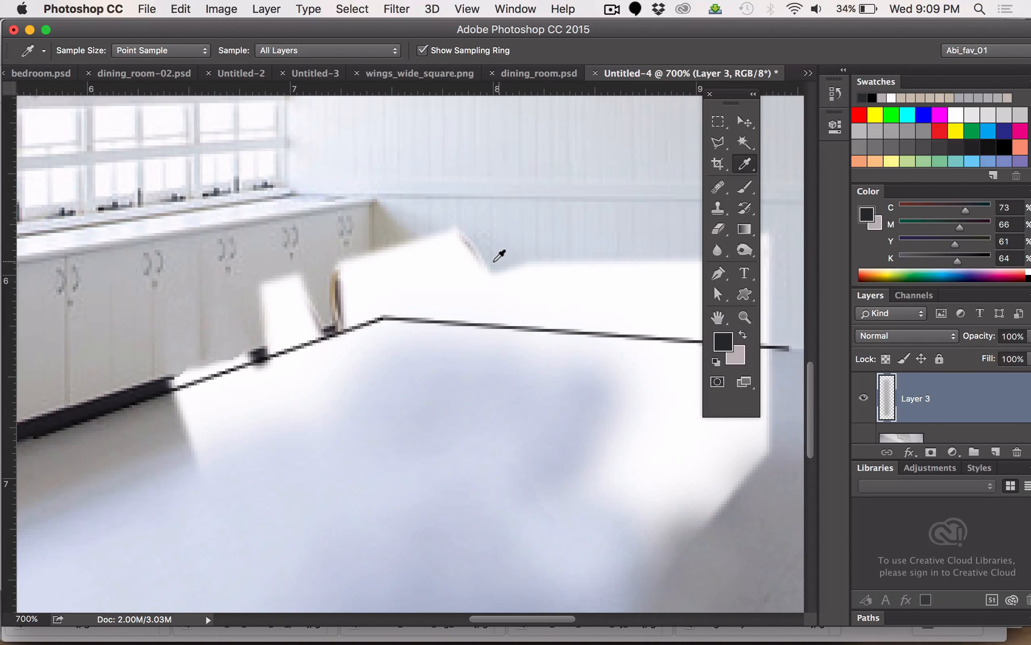
pyautogui.click(724, 342)
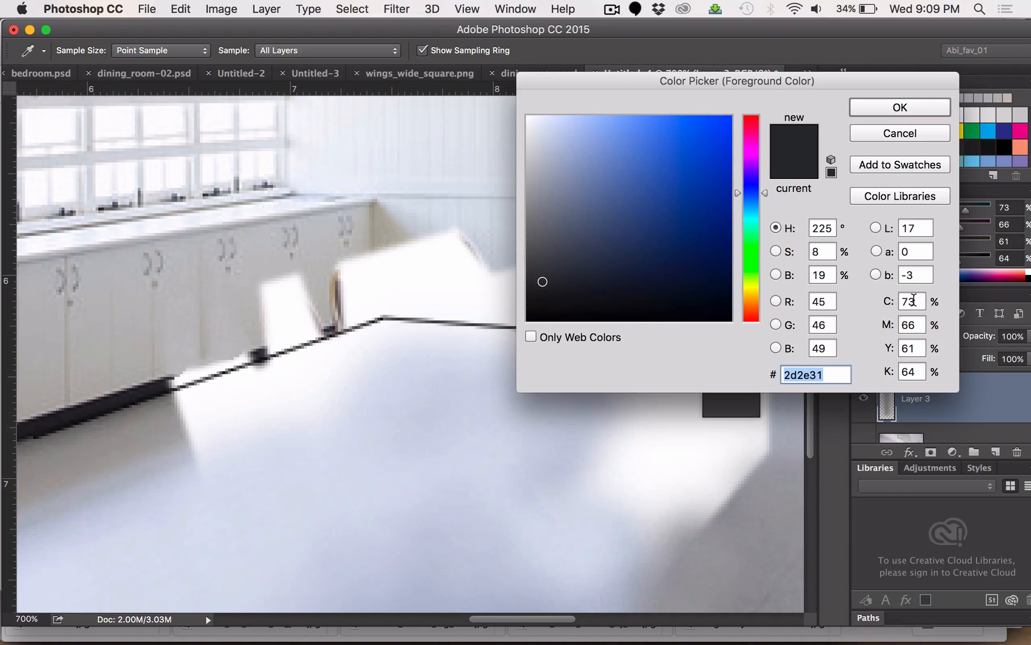
pyautogui.click(902, 109)
# Step: Outline the missing kickboard strip between the existing kickboard and the room corner using the Polygonal Lasso with a 1 px feather
pyautogui.click(720, 142)
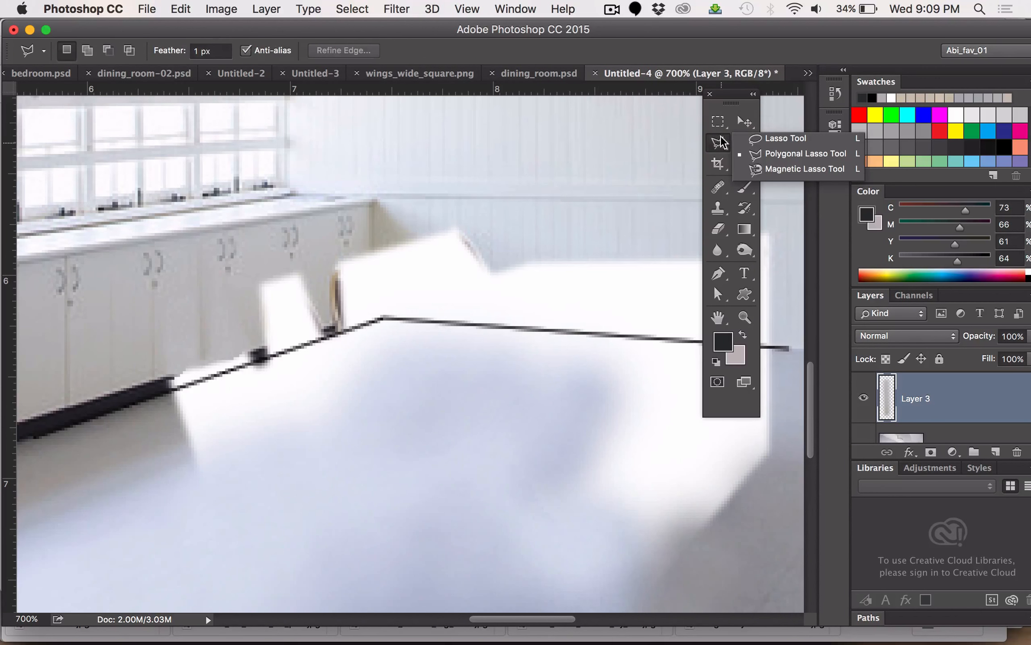
pyautogui.click(145, 379)
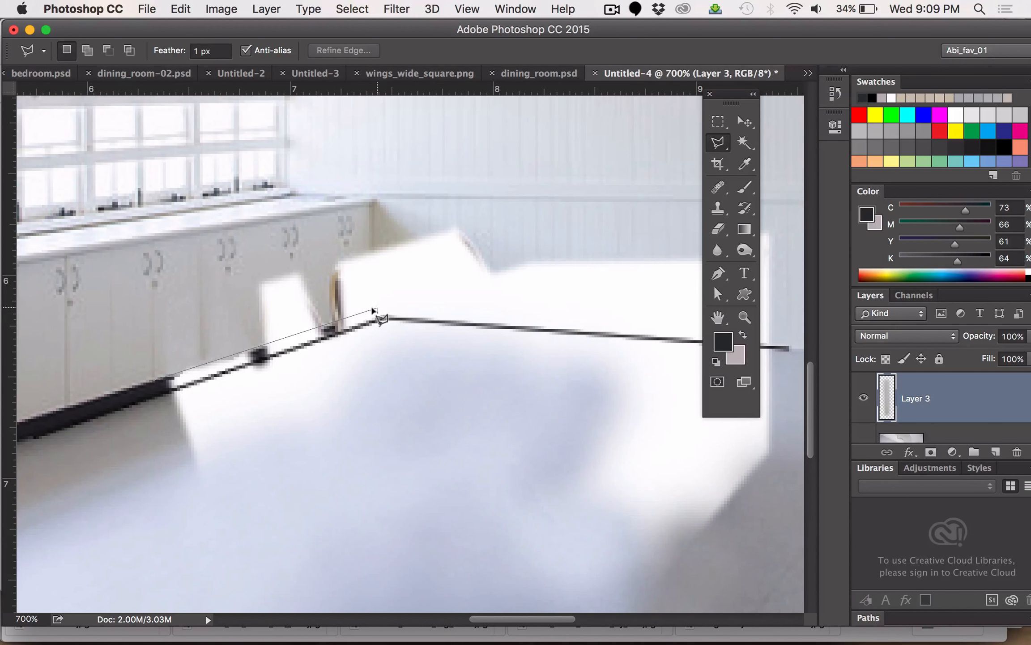
pyautogui.click(164, 370)
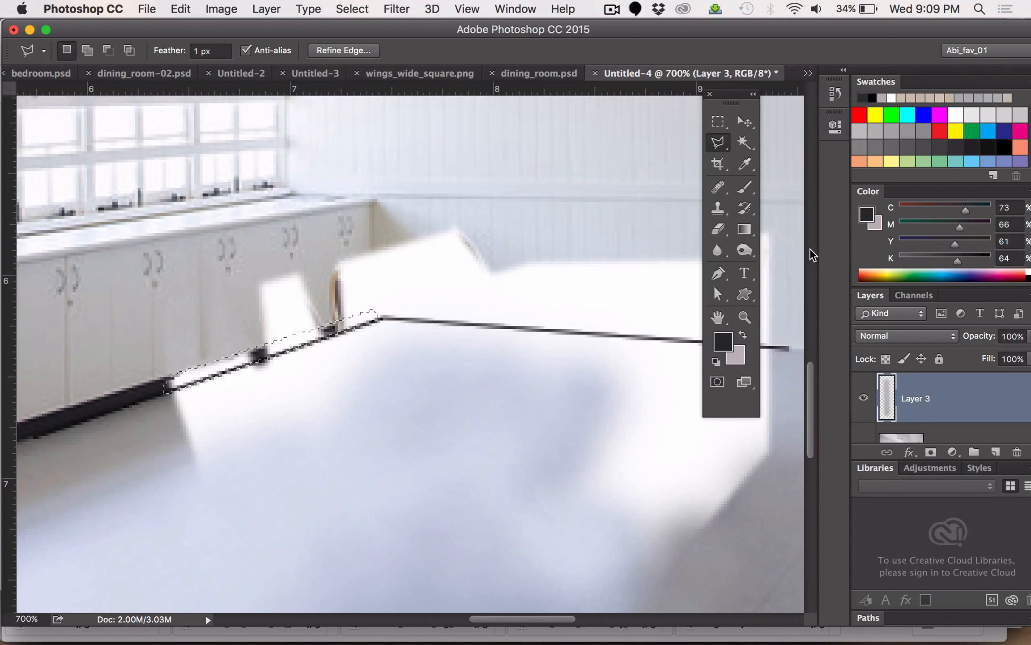
# Step: Try to paint the selected kickboard strip with the Brush at a size of 9 px, undo the painting and clear the selection
pyautogui.click(745, 187)
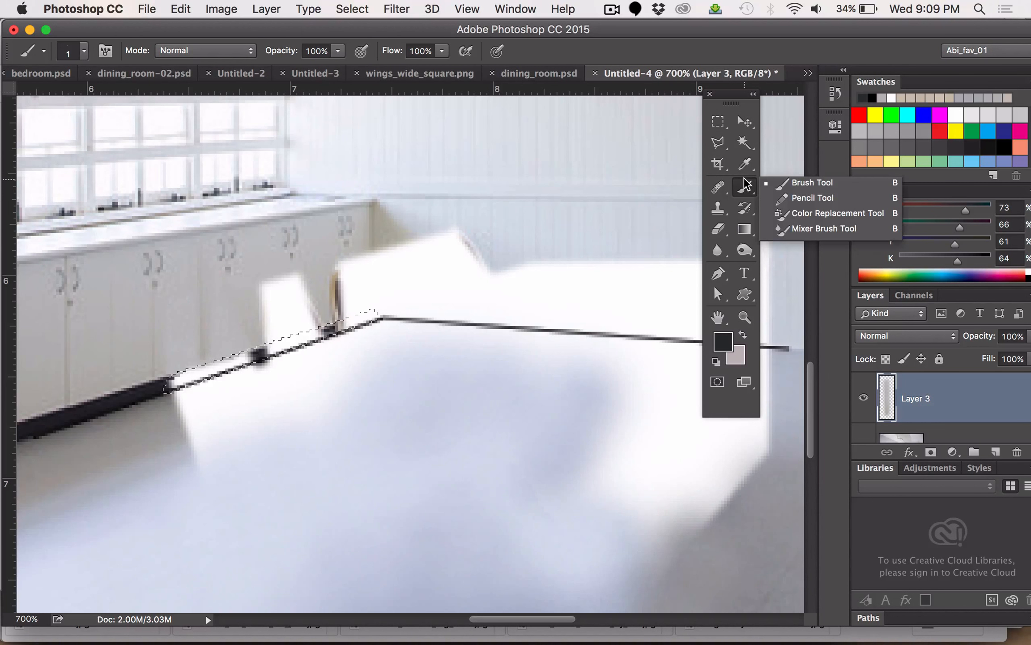
pyautogui.click(812, 186)
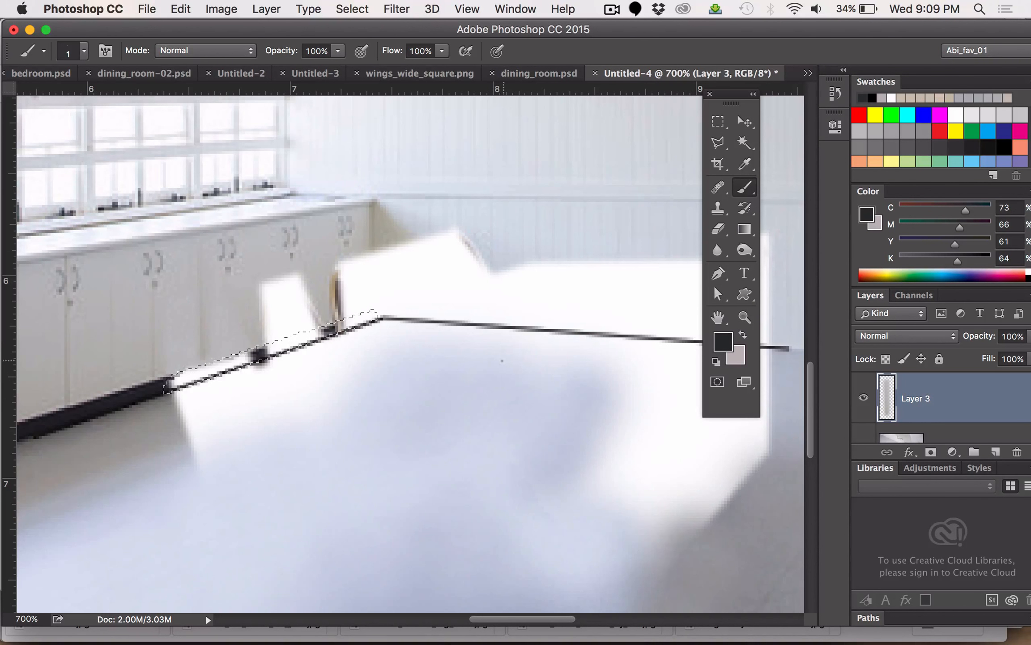
pyautogui.press(']')
pyautogui.press(']')
pyautogui.press(']')
pyautogui.press(']')
pyautogui.press(']')
pyautogui.press(']')
pyautogui.press(']')
pyautogui.press(']')
pyautogui.moveTo(342, 329); pyautogui.dragTo(262, 354)
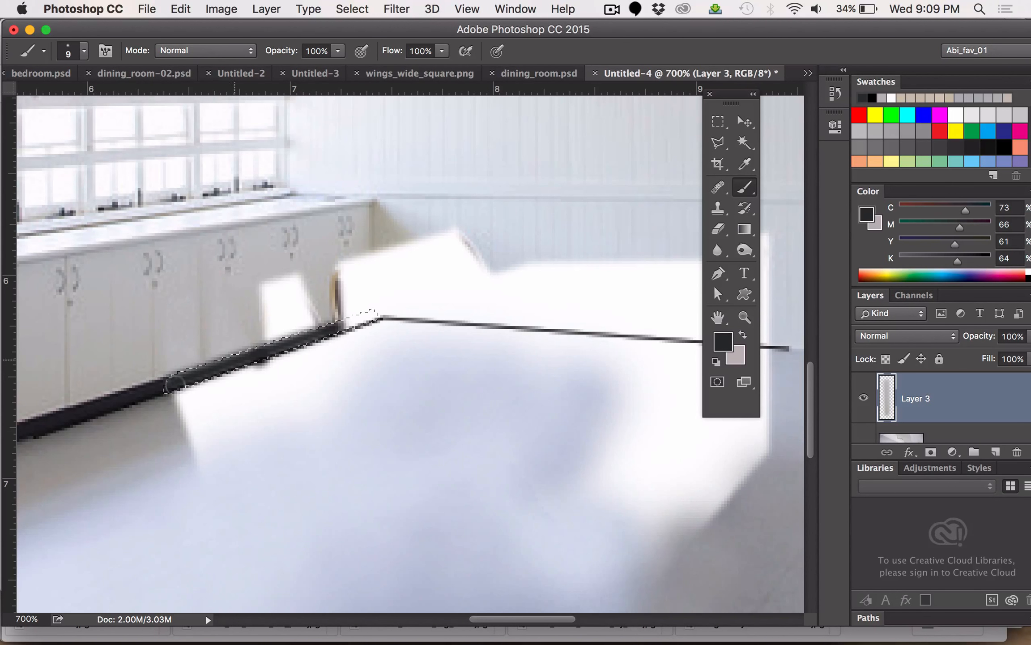
pyautogui.moveTo(175, 384); pyautogui.dragTo(371, 318)
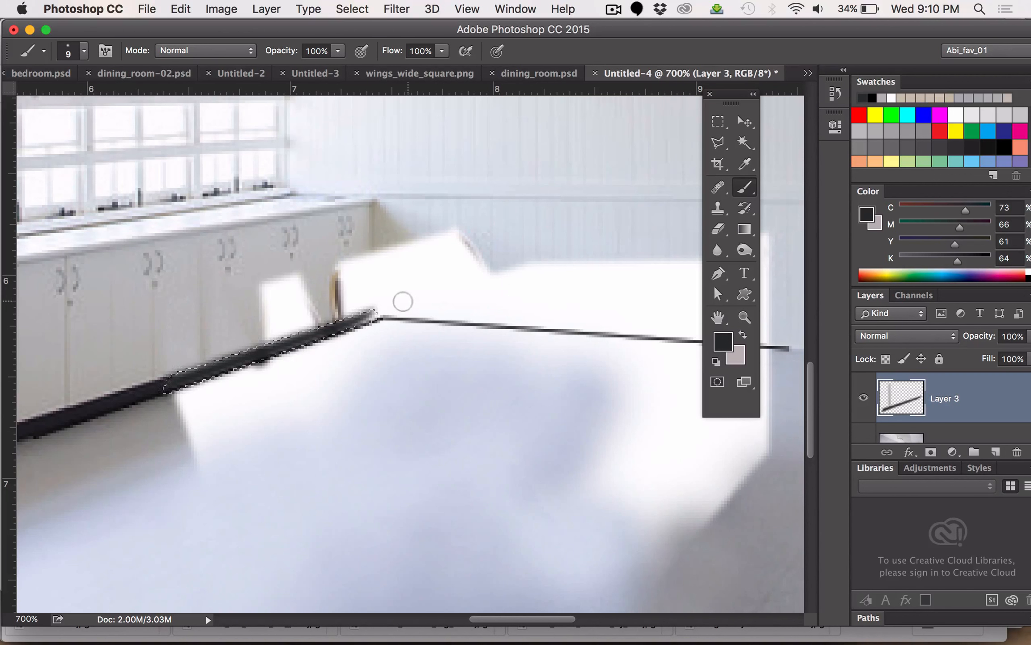
pyautogui.press('super+z')
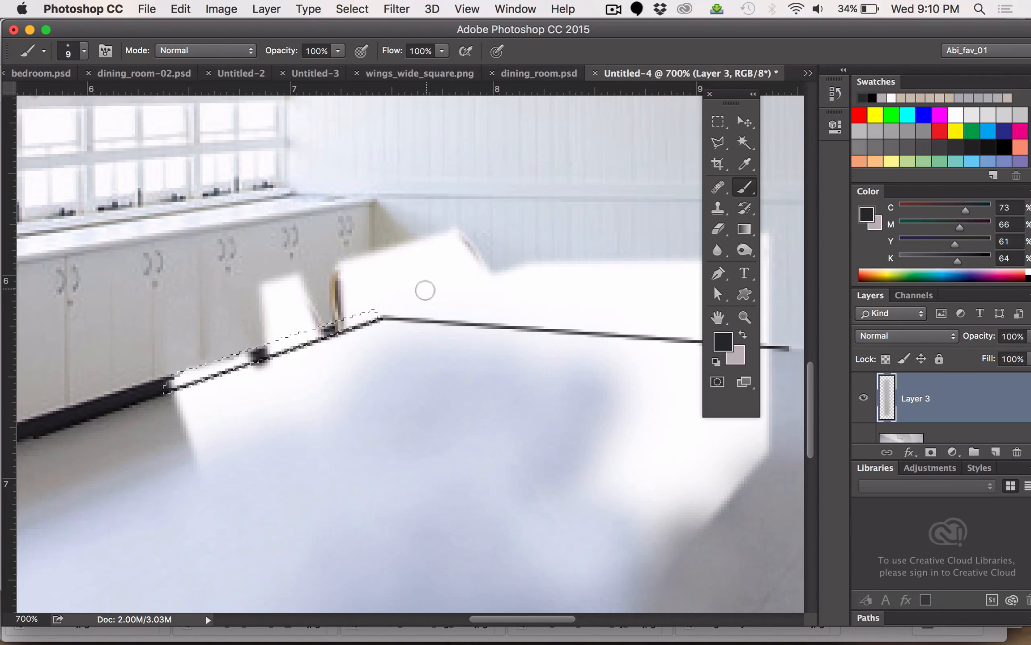
pyautogui.press('super+d')
# Step: Set the Polygonal Lasso feather to 0 px and select the missing kickboard strip up to the room corner
pyautogui.click(718, 142)
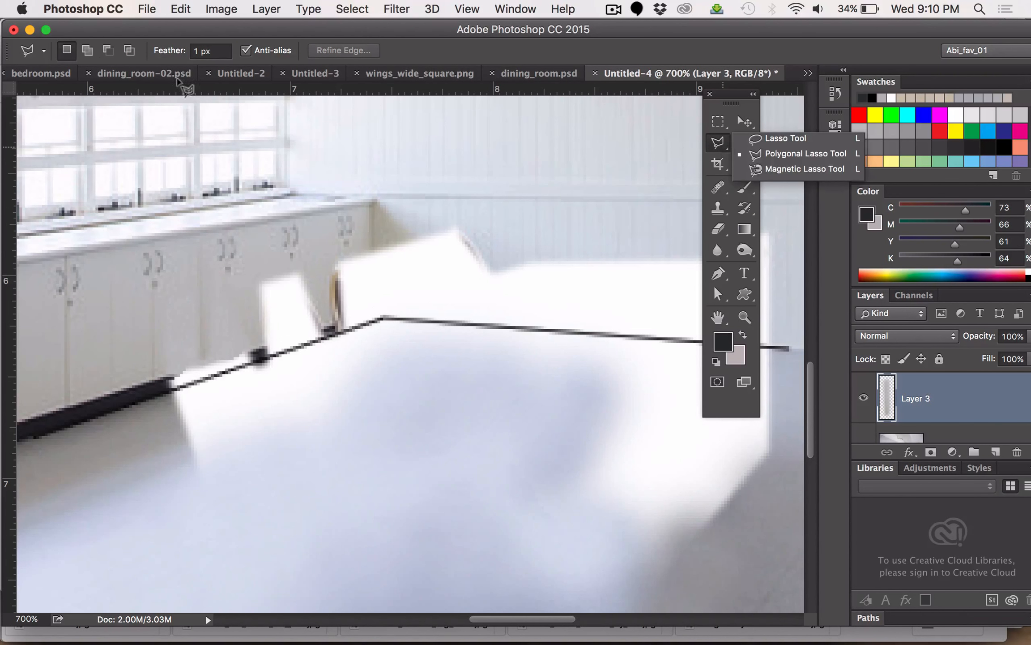
pyautogui.click(199, 51)
pyautogui.write('0')
pyautogui.press('Return')
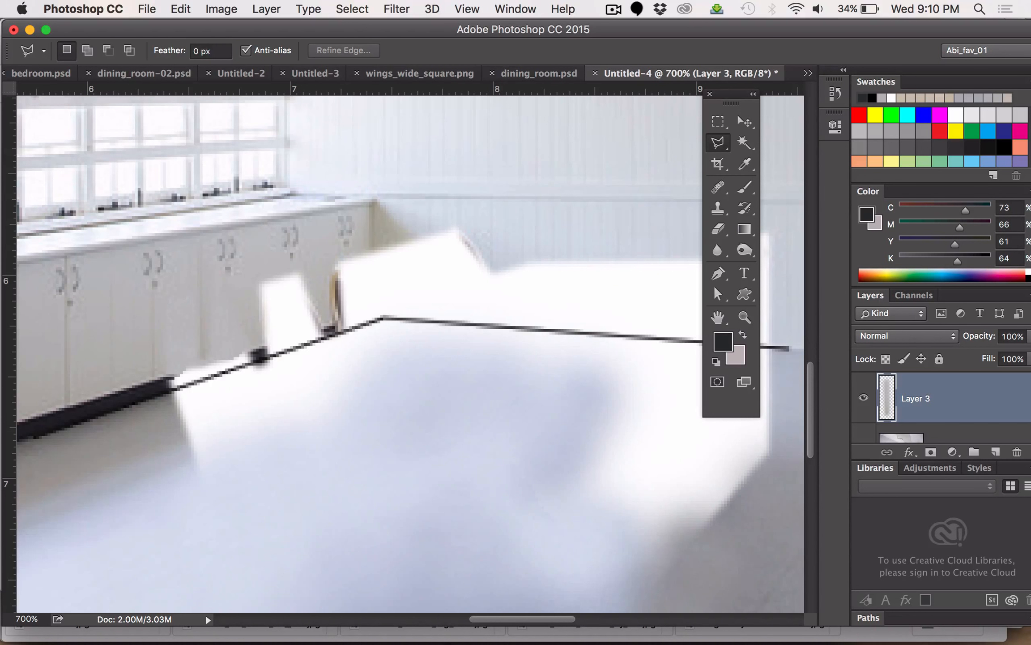
pyautogui.click(167, 379)
pyautogui.click(380, 318)
pyautogui.click(168, 379)
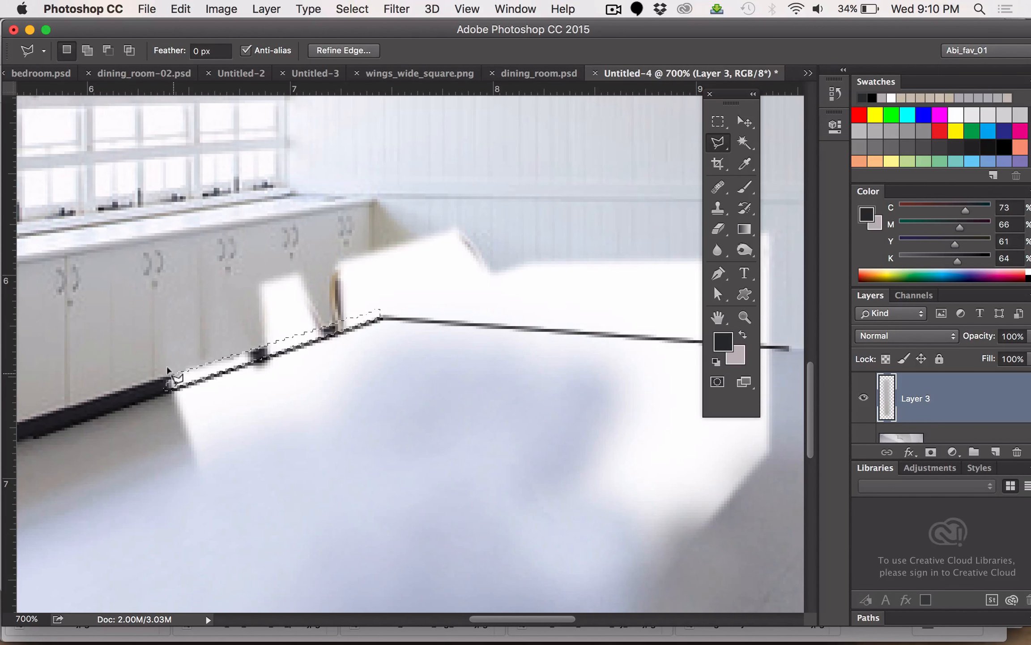
# Step: Fill the selected kickboard strip with the dark foreground colour using a 250 px Brush, and clear the selection
pyautogui.click(752, 184)
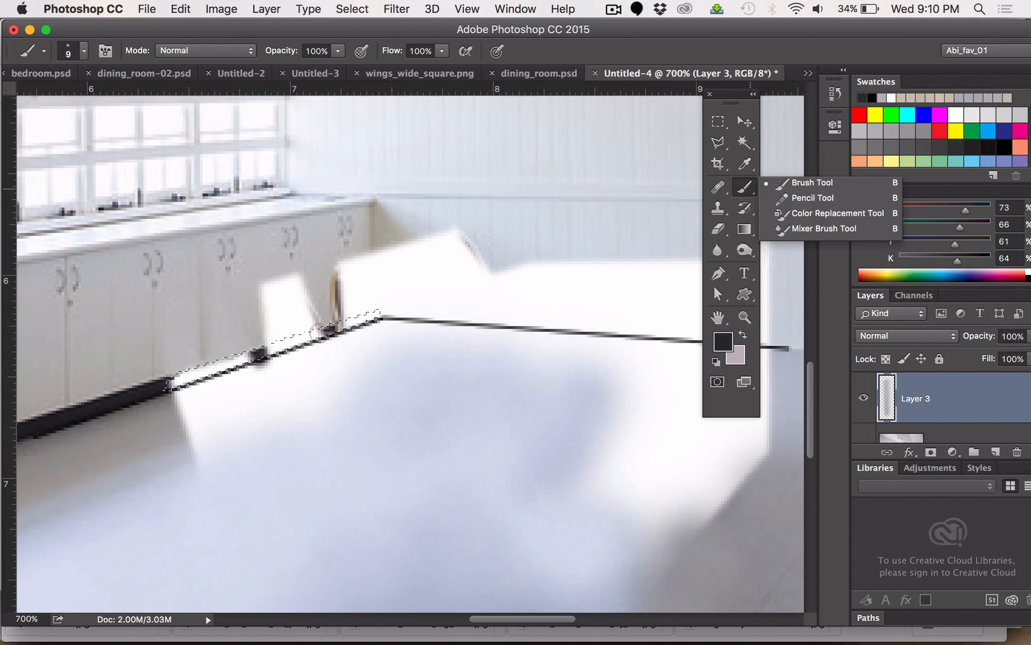
pyautogui.press(']')
pyautogui.press(']')
pyautogui.press(']')
pyautogui.press(']')
pyautogui.press(']')
pyautogui.press(']')
pyautogui.press(']')
pyautogui.press(']')
pyautogui.press(']')
pyautogui.press(']')
pyautogui.press(']')
pyautogui.press(']')
pyautogui.press(']')
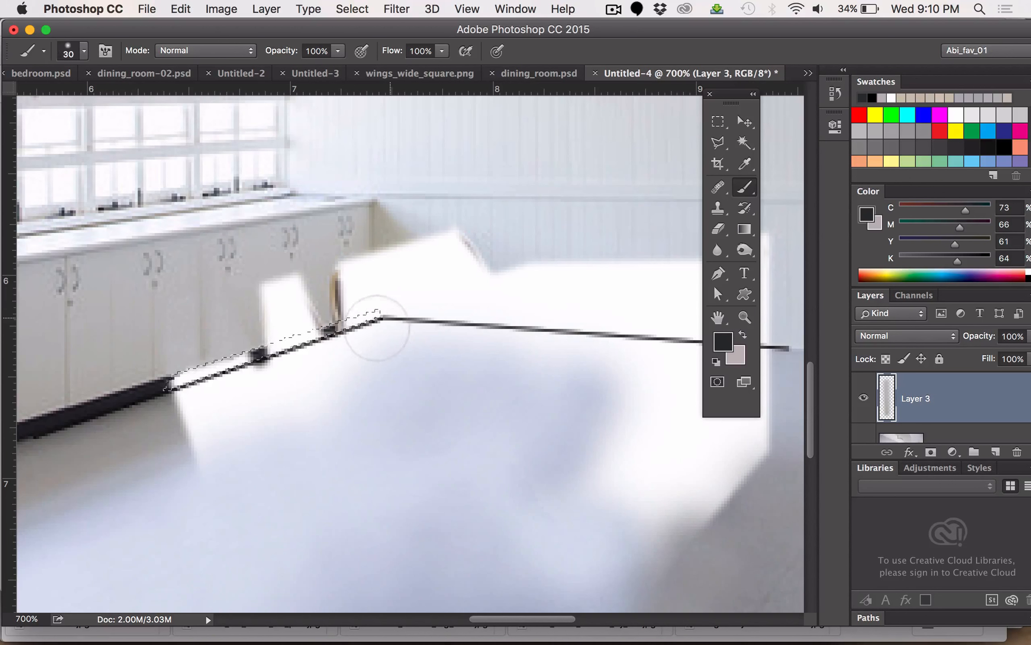
pyautogui.press(']')
pyautogui.click(283, 361)
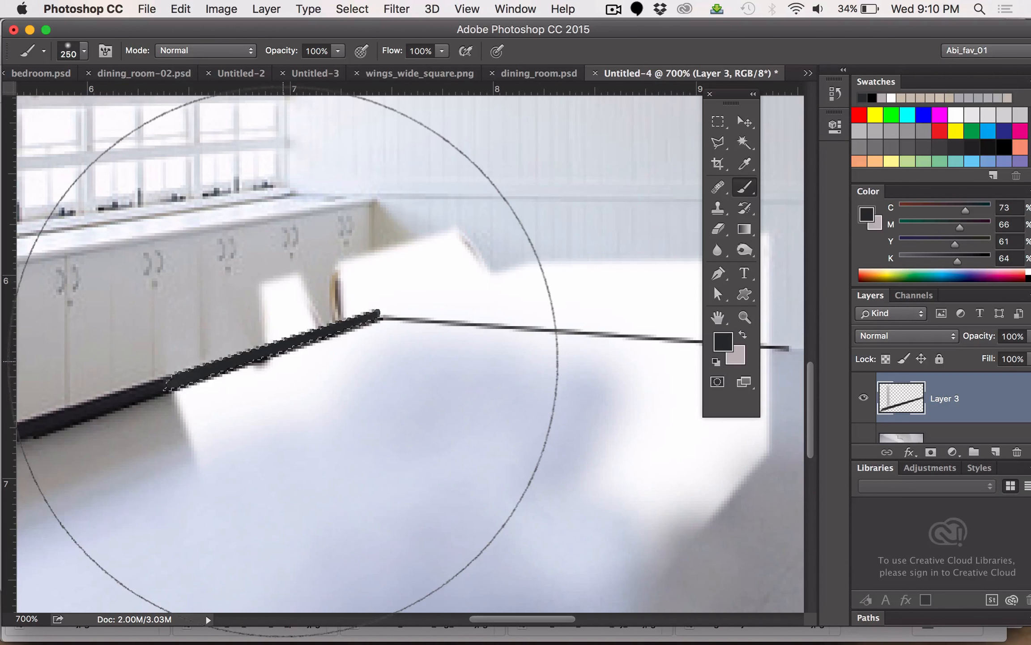
pyautogui.press('super+d')
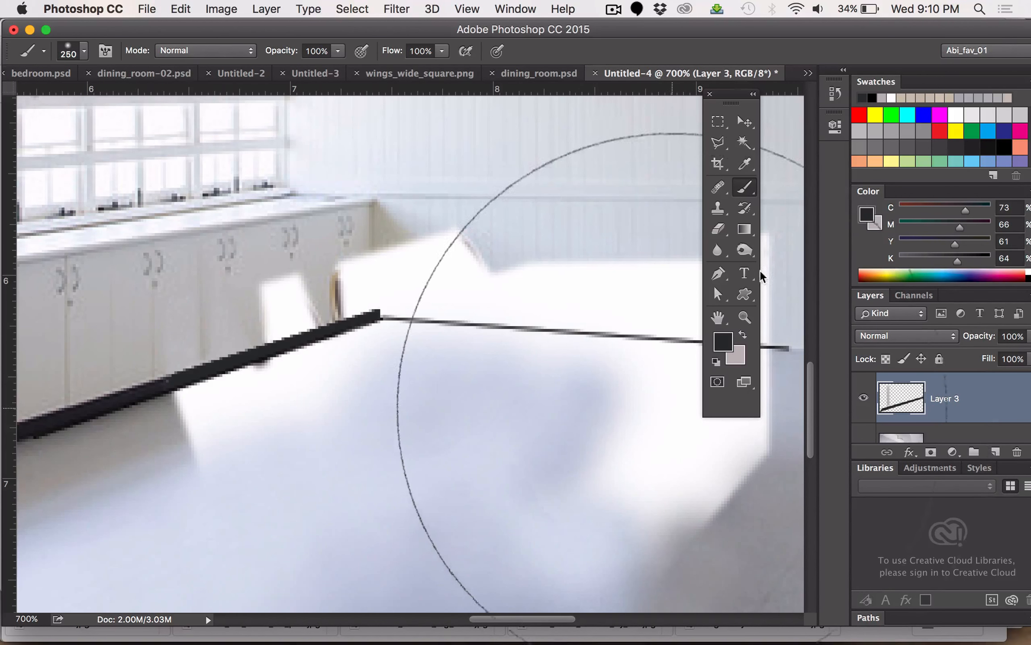
# Step: Select a rectangular area of wall panelling just above the white hole in the back wall with the Polygonal Lasso
pyautogui.click(718, 143)
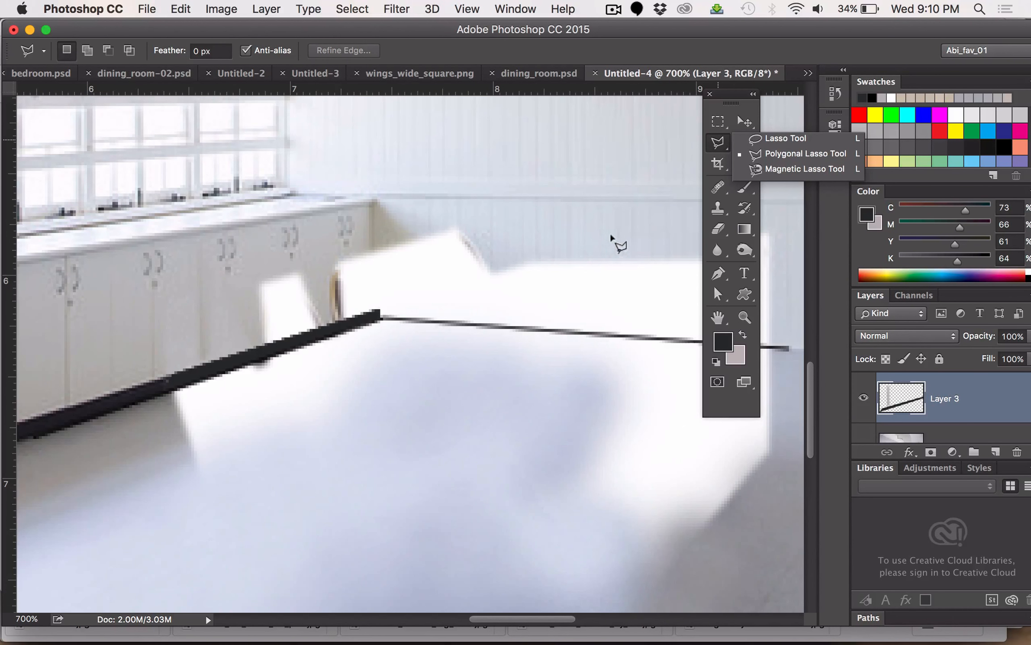
pyautogui.click(638, 245)
pyautogui.click(495, 246)
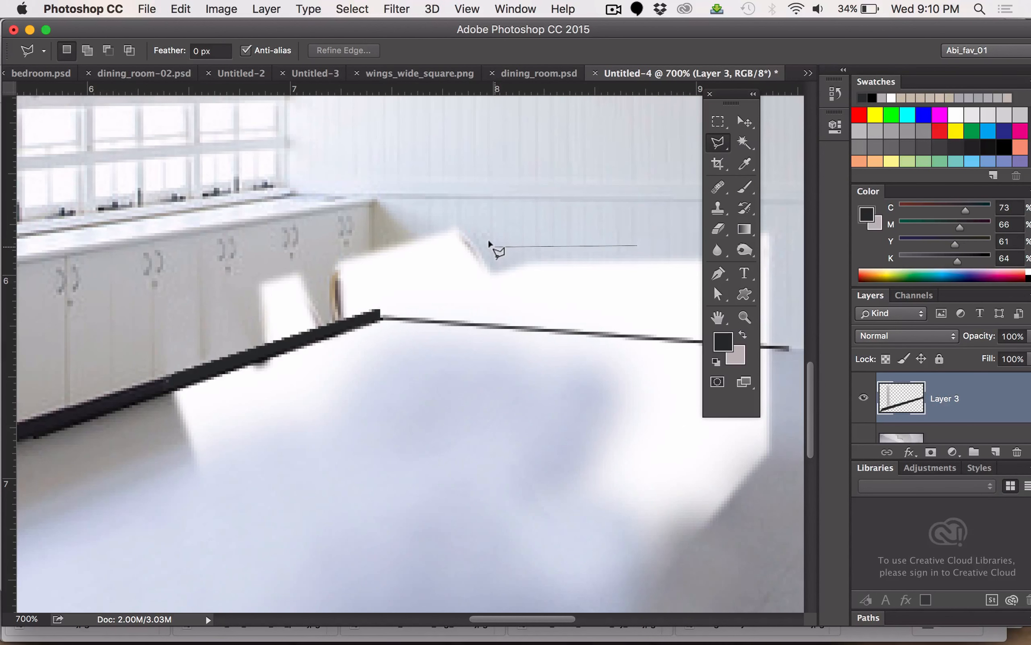
pyautogui.click(496, 202)
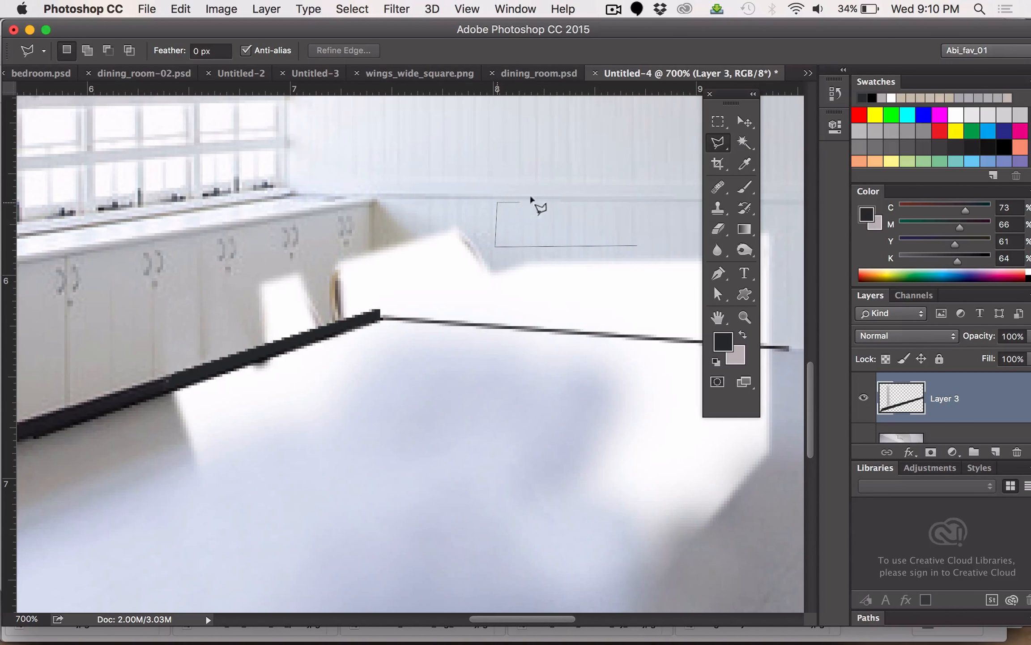
pyautogui.click(634, 205)
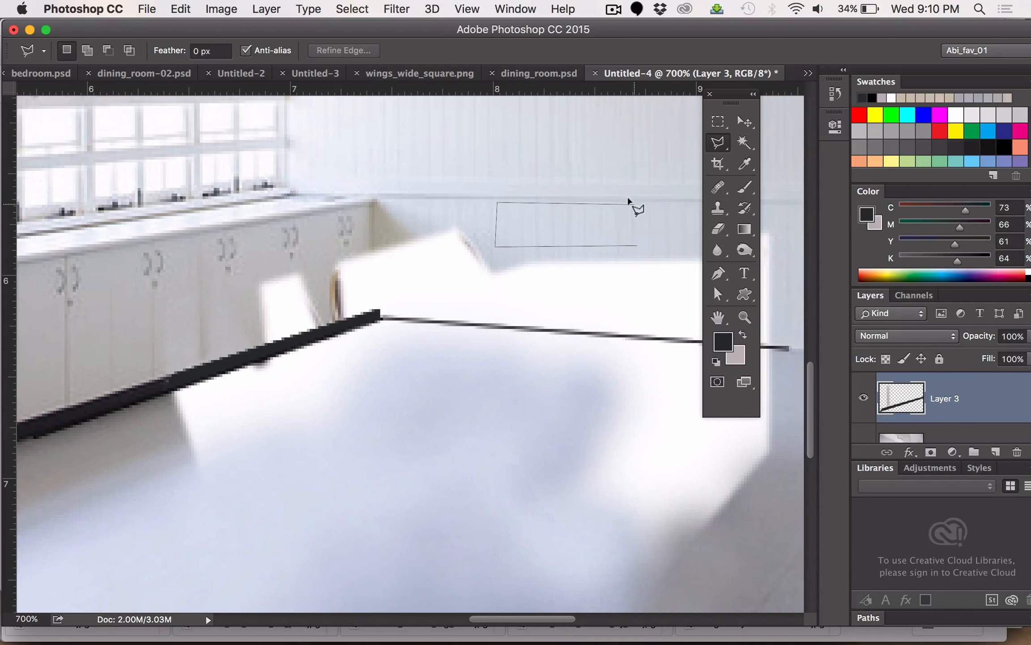
pyautogui.click(630, 242)
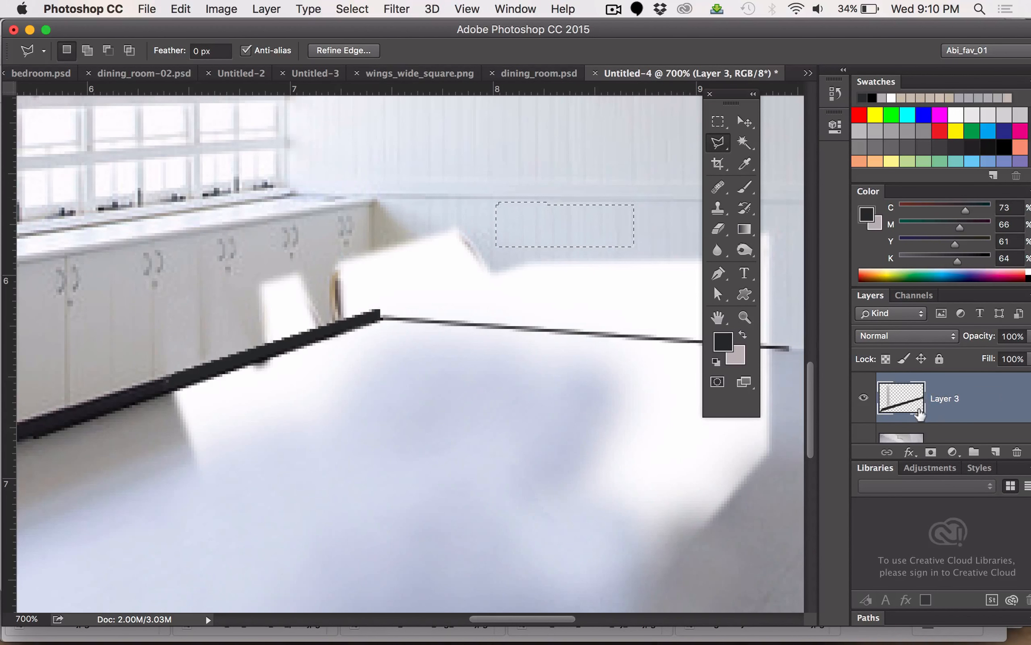
# Step: Copy the selected wall panelling from Layer 1 and paste it as a new layer
pyautogui.scroll(-3, 920, 403)
pyautogui.click(961, 396)
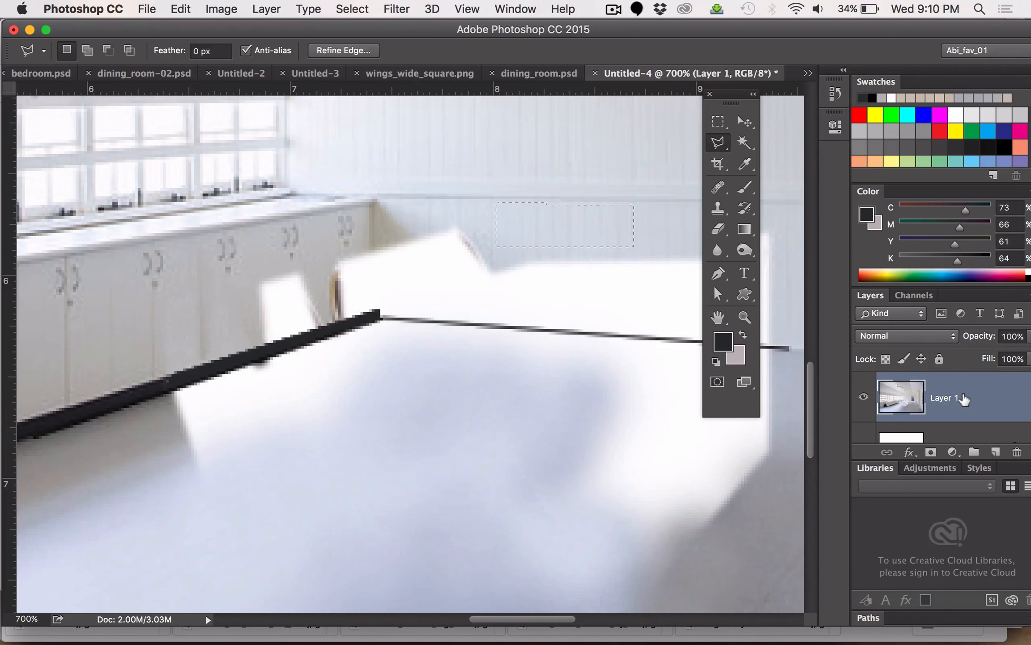
pyautogui.press('super+c')
pyautogui.press('super+v')
# Step: Move the pasted wall patch down over the white hole, and place a second pasted copy beneath it down to the floor guide line
pyautogui.press('v')
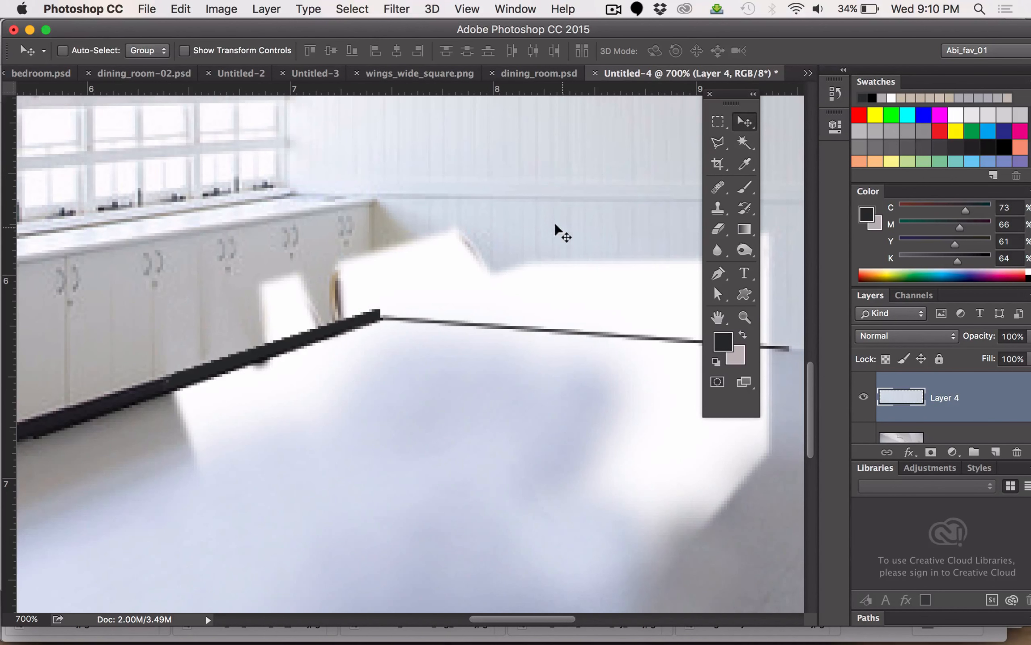
pyautogui.moveTo(553, 240); pyautogui.dragTo(567, 286)
pyautogui.press('super+v')
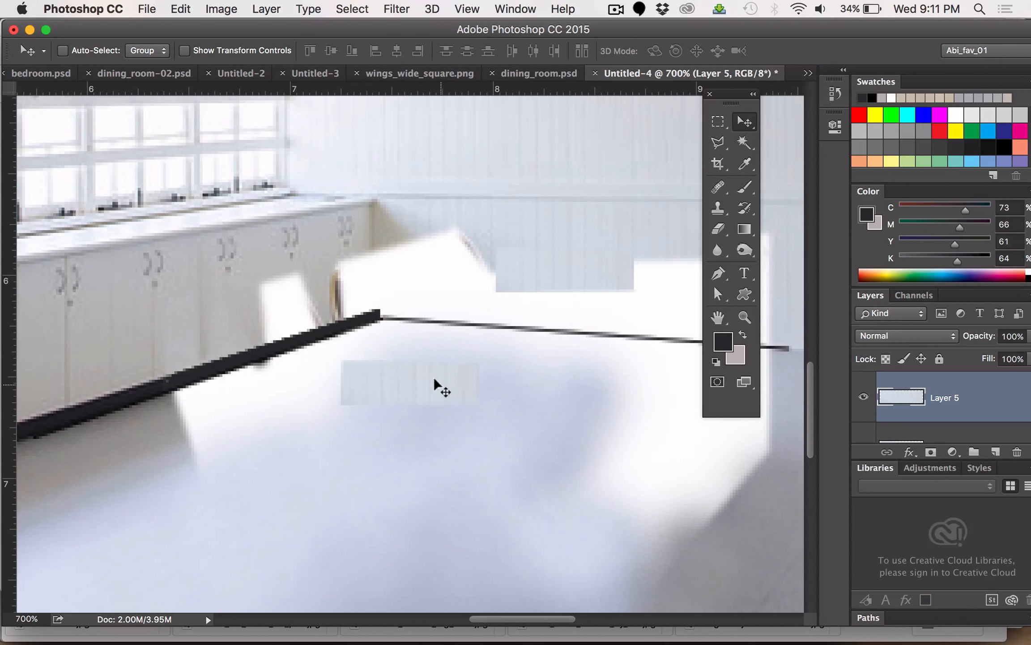
pyautogui.moveTo(450, 362); pyautogui.dragTo(588, 307)
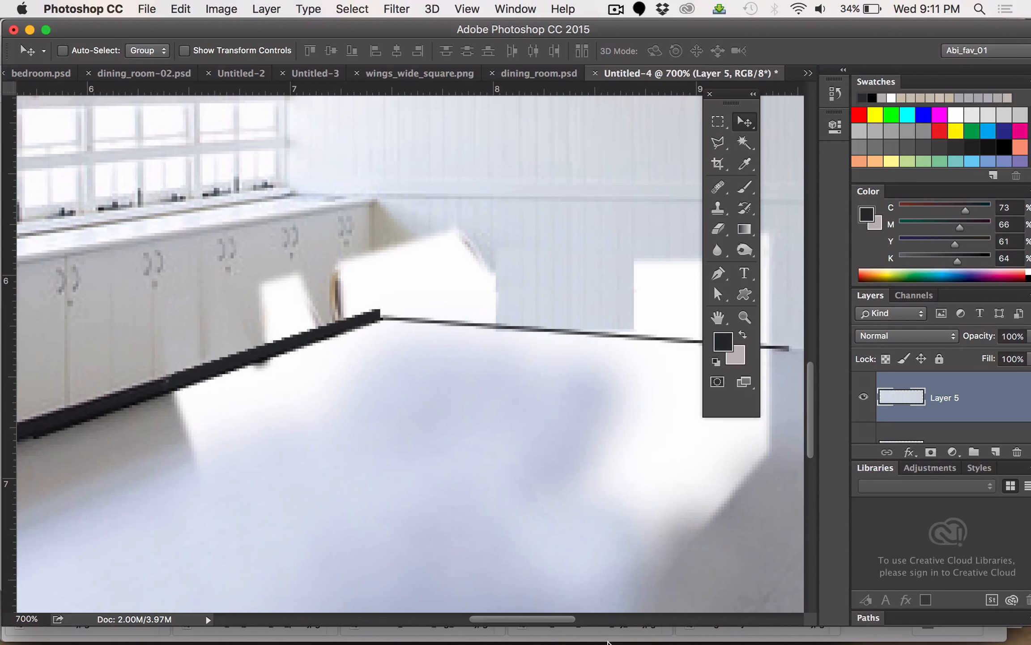
# Step: Move the lower wall patch slightly down over the floor guide line and shift the Layer 4 patch to close the gap between them
pyautogui.moveTo(608, 642)
pyautogui.moveTo(591, 308); pyautogui.dragTo(591, 315)
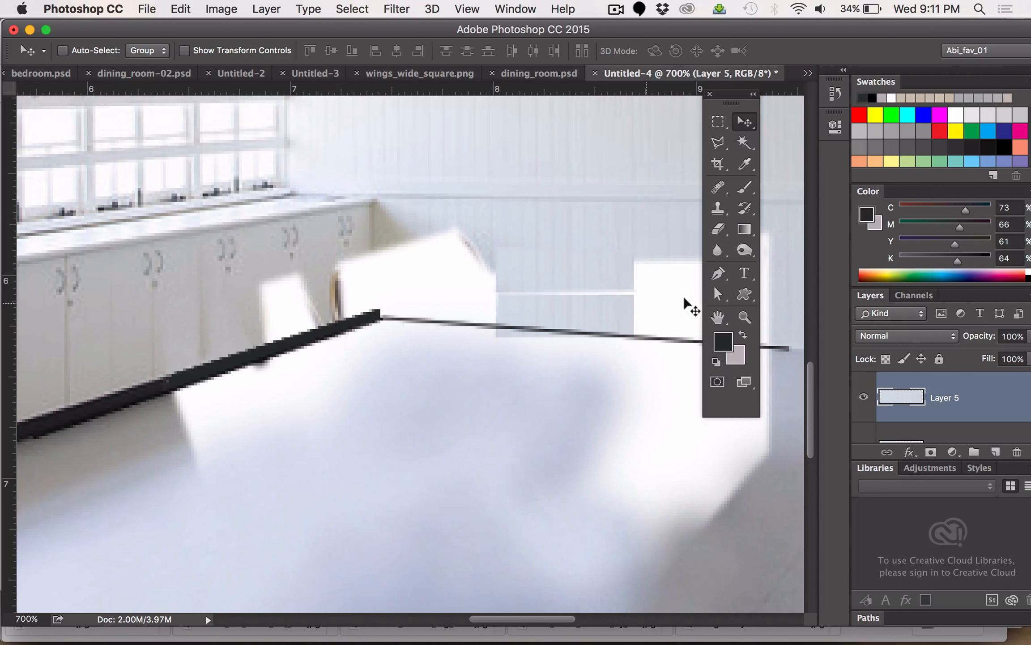
pyautogui.scroll(-1, 921, 428)
pyautogui.click(921, 427)
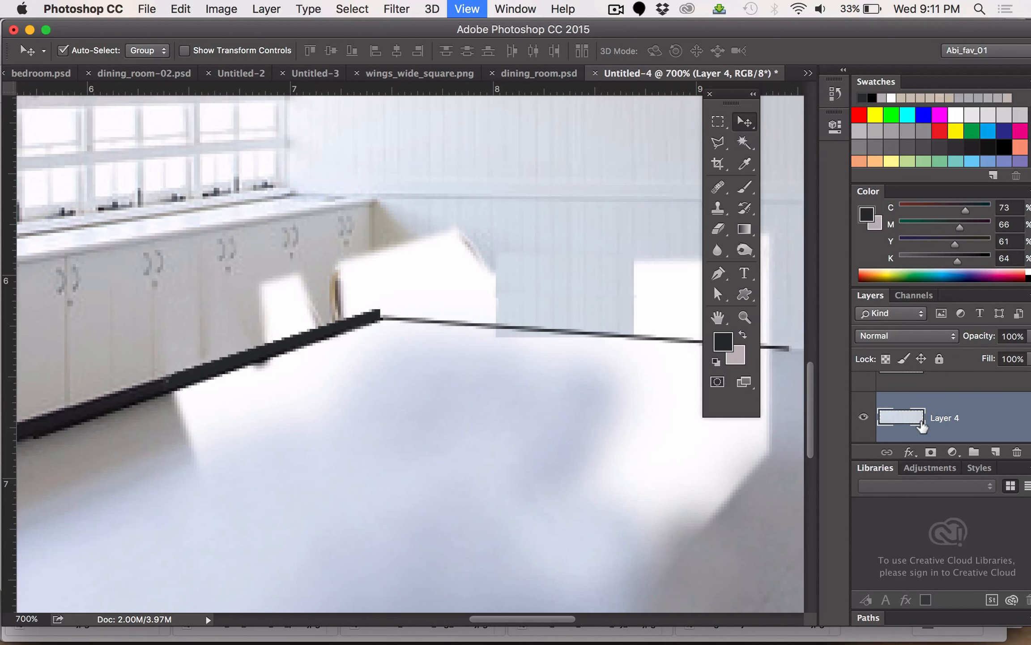
# Step: Select the no-smoking sign on the back wall in Layer 1 with a Rectangular Marquee
pyautogui.press('super+minus')
pyautogui.press('super+minus')
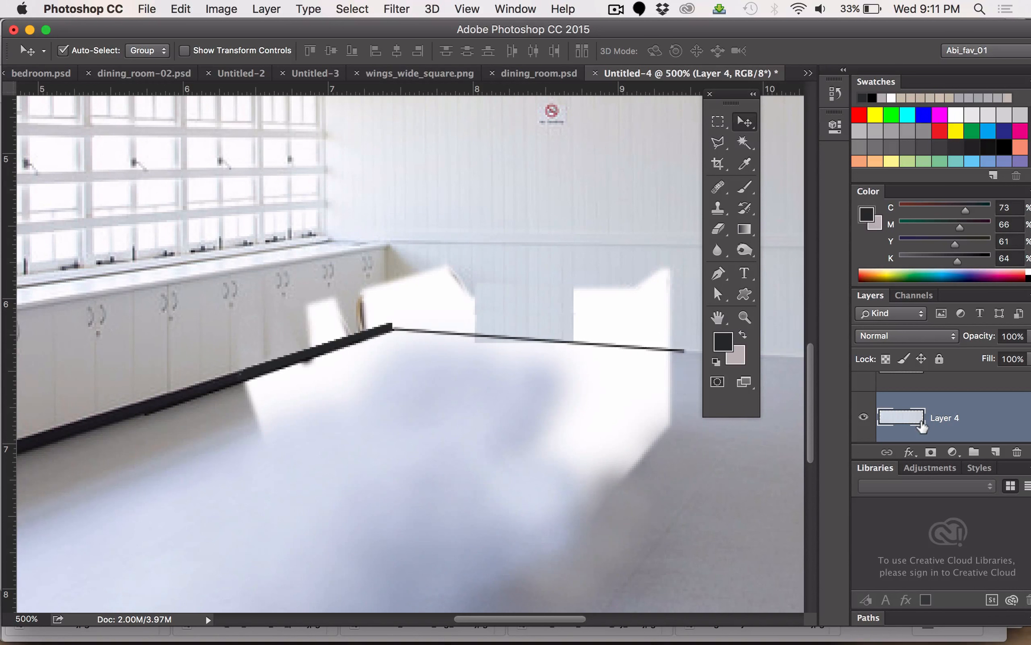
pyautogui.scroll(-2, 923, 426)
pyautogui.scroll(3, 922, 427)
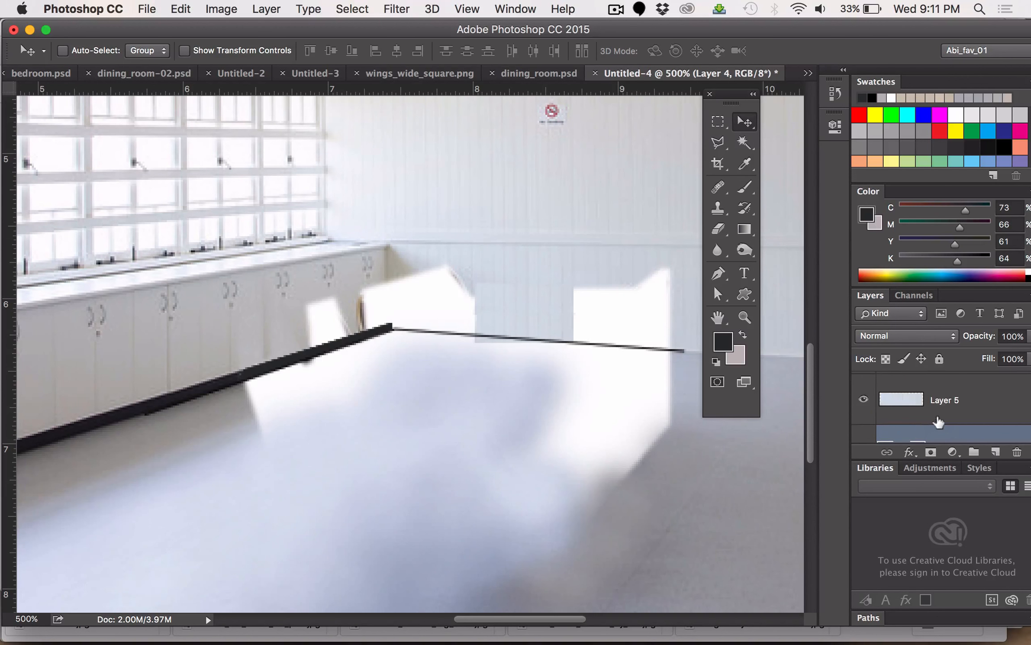
pyautogui.scroll(-4, 938, 422)
pyautogui.click(955, 394)
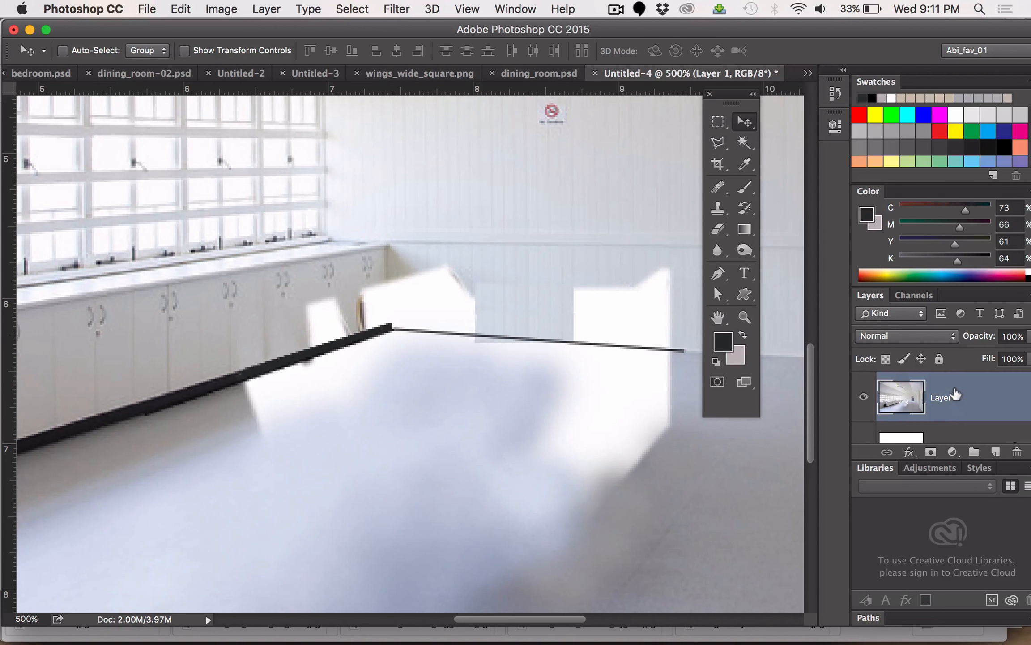
pyautogui.scroll(5, 580, 356)
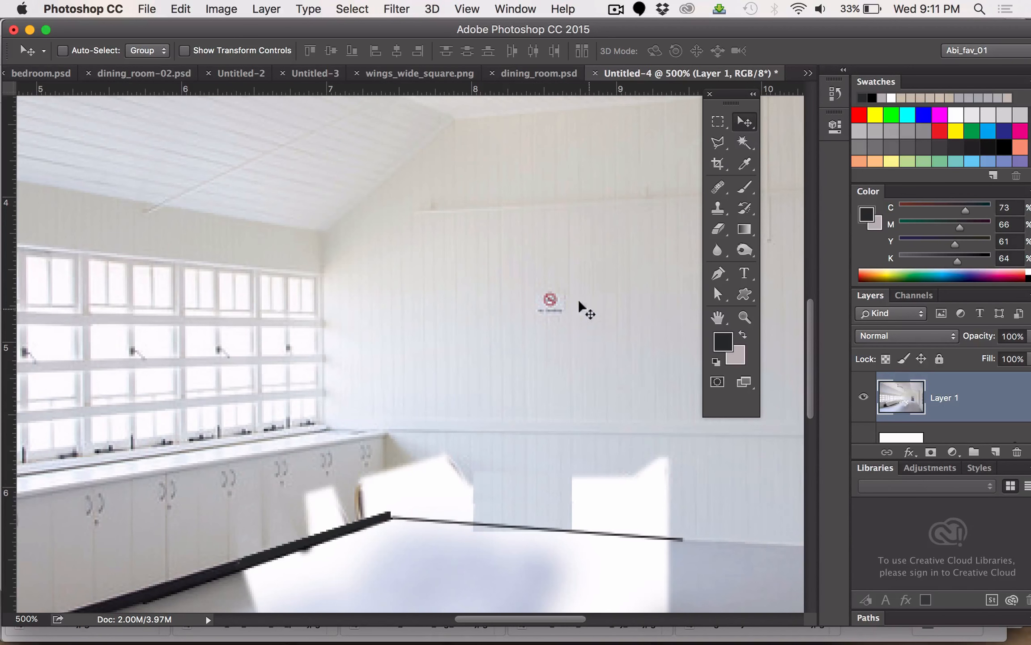
pyautogui.click(717, 126)
pyautogui.click(525, 283)
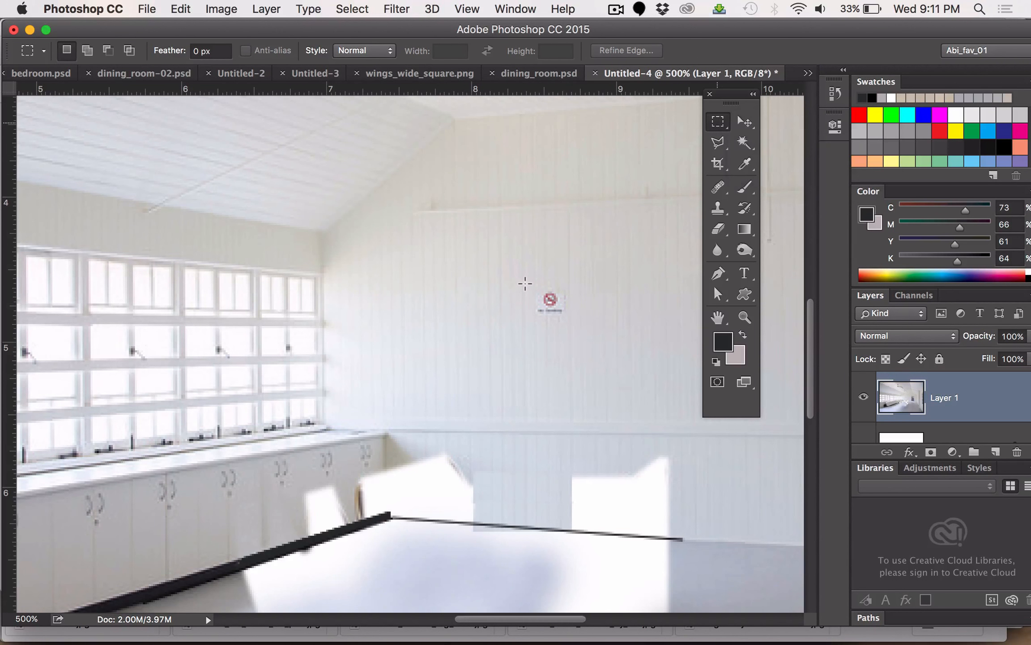
pyautogui.moveTo(562, 314); pyautogui.dragTo(520, 282)
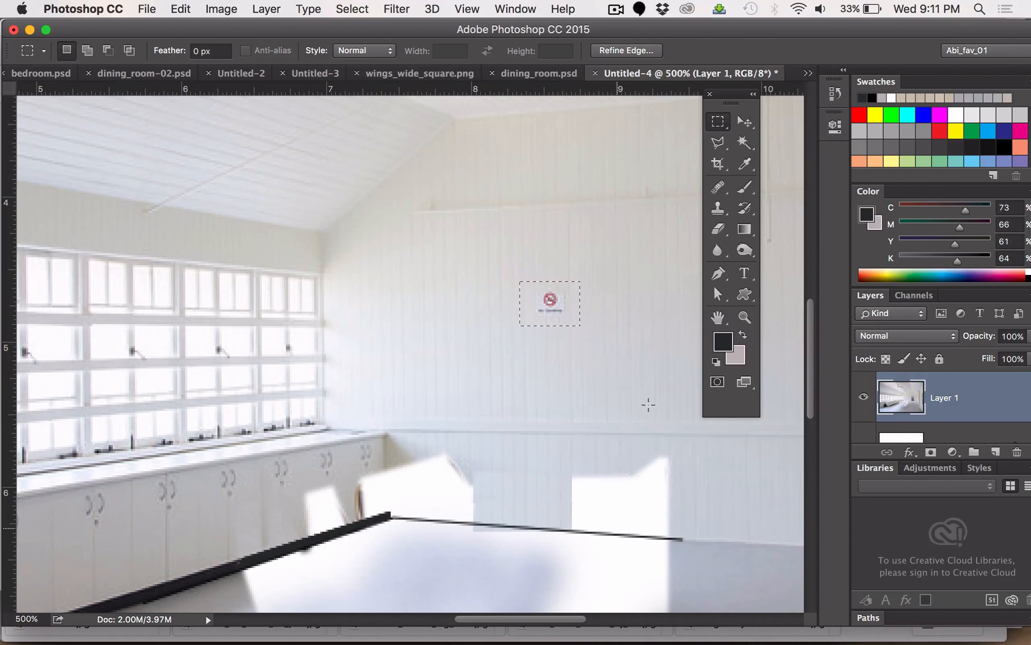
# Step: Remove the selected sign with a Content-Aware fill in Normal mode at 100% opacity, and clear the selection
pyautogui.click(174, 10)
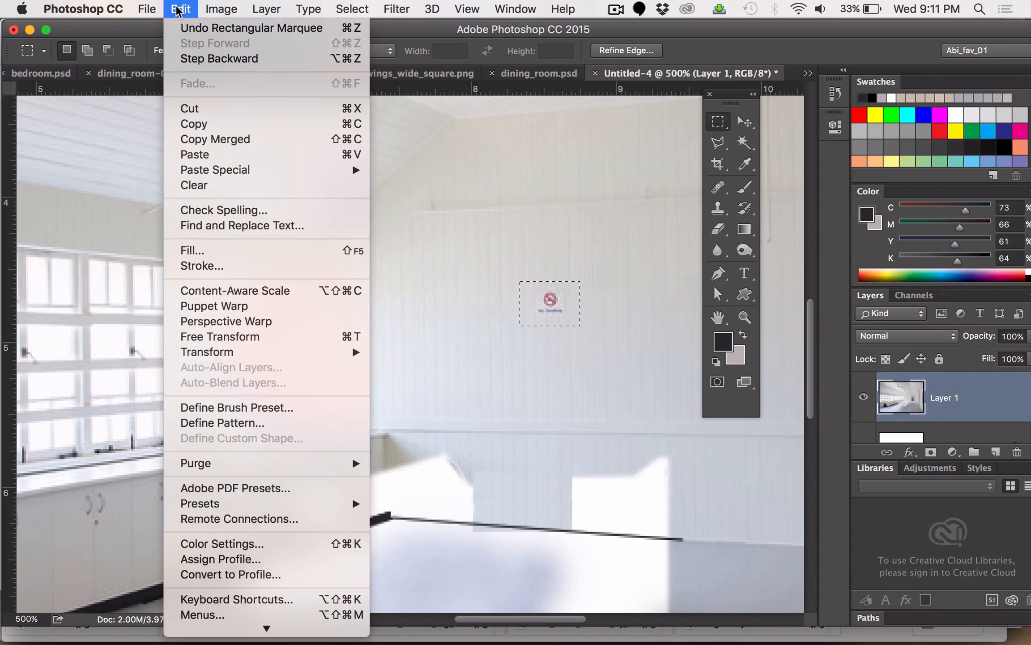
pyautogui.click(188, 251)
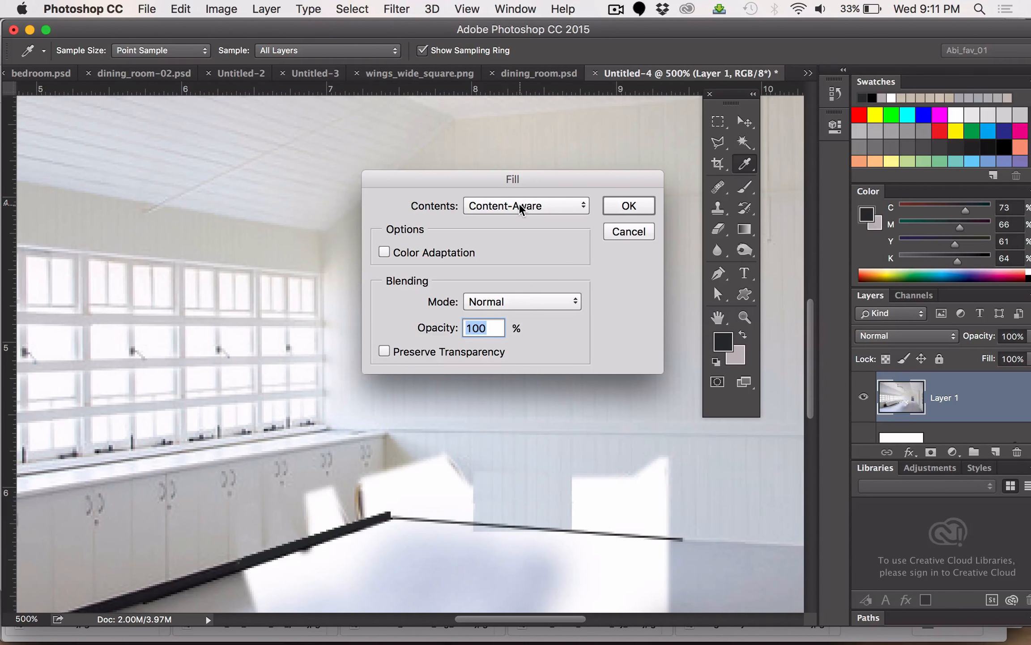
pyautogui.click(643, 203)
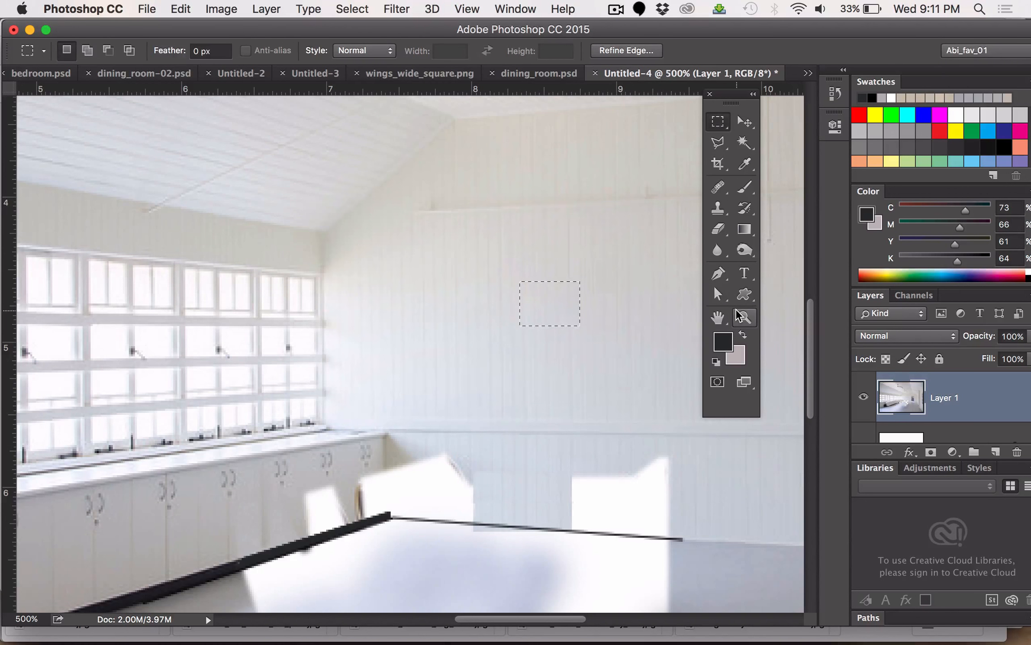
pyautogui.press('super+d')
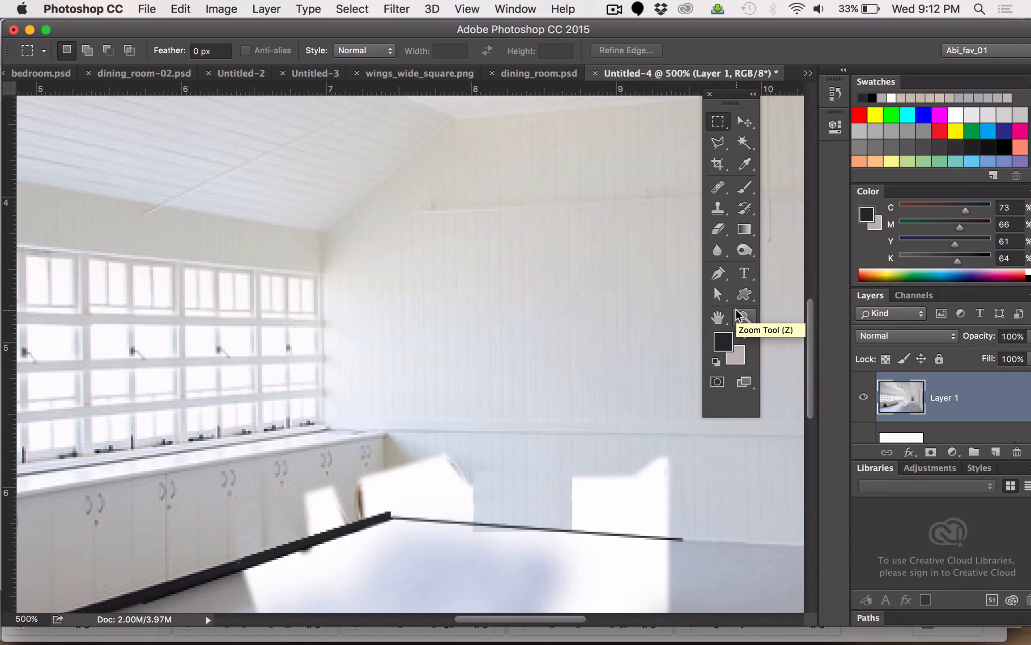
pyautogui.click(743, 317)
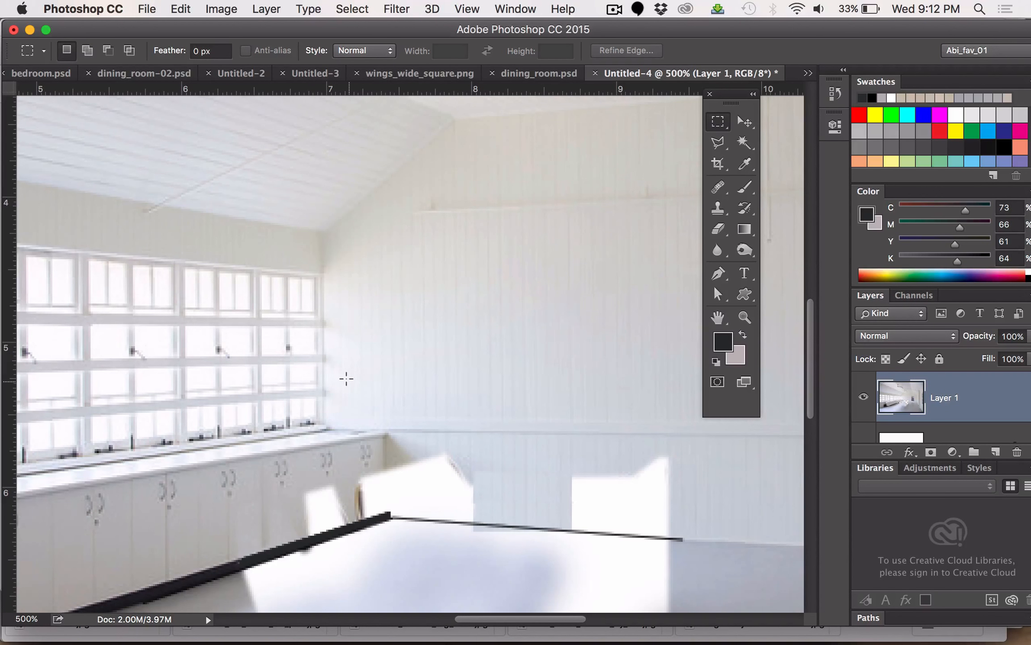
pyautogui.scroll(-5, 346, 378)
pyautogui.scroll(-4, 346, 378)
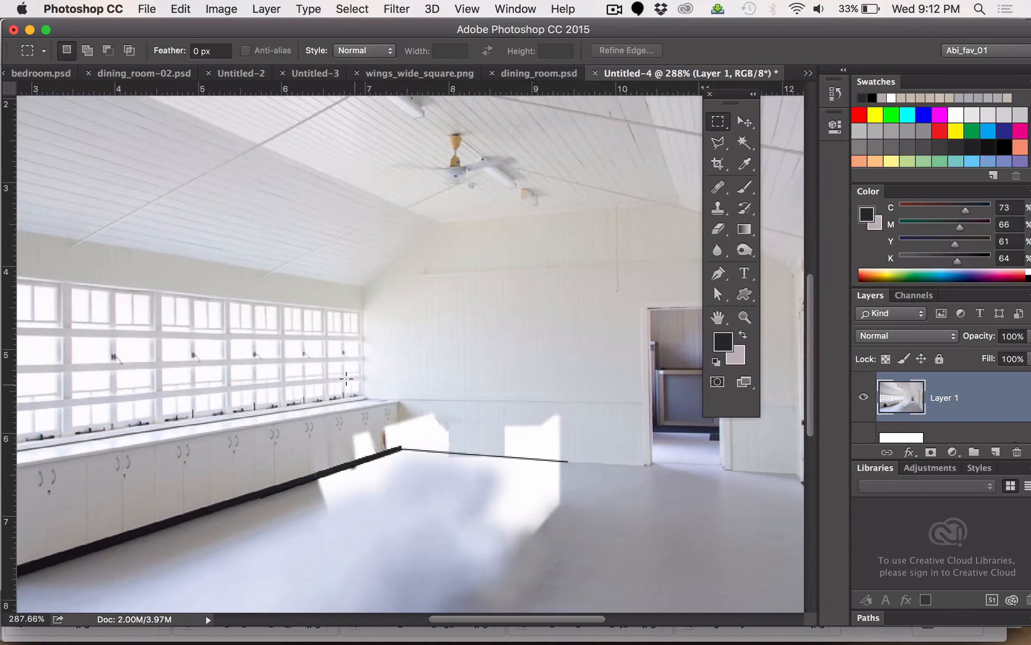